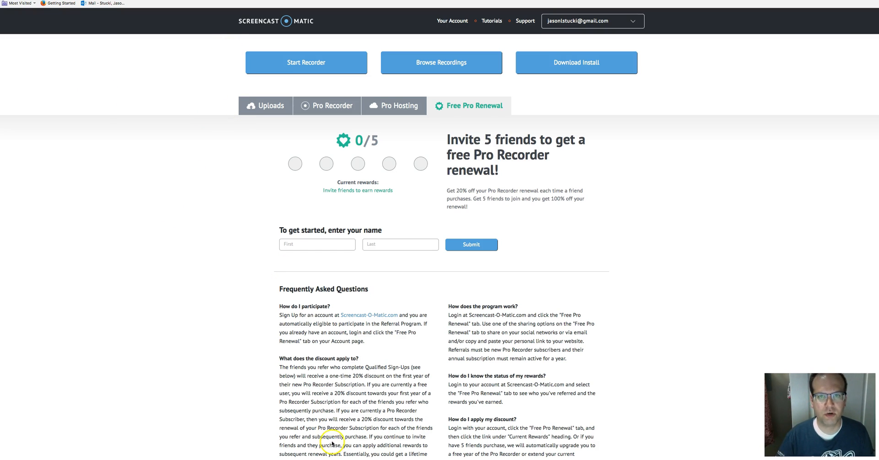
# Step: Switch to InDesign and create a new facing-pages document 8.375 in wide and 10.875 in high
pyautogui.moveTo(412, 457)
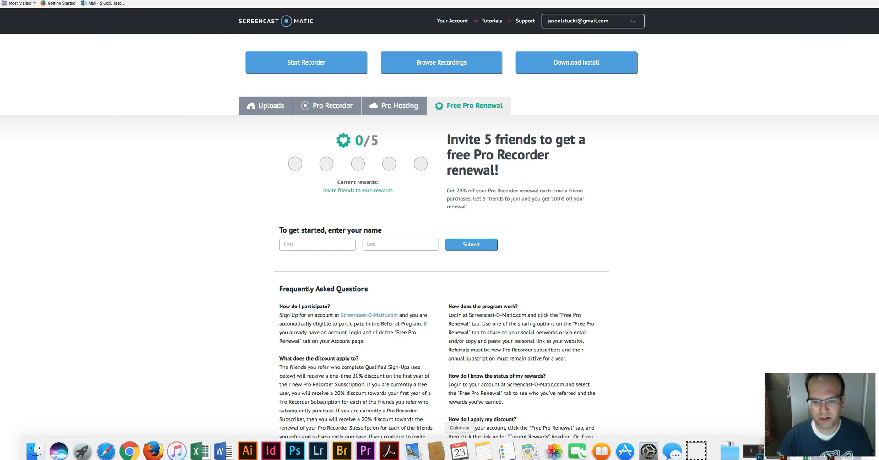
pyautogui.click(272, 450)
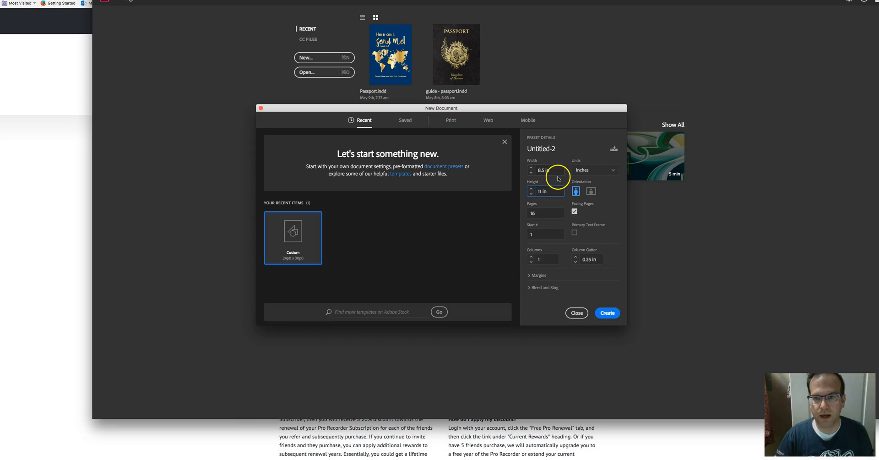
pyautogui.doubleClick(541, 169)
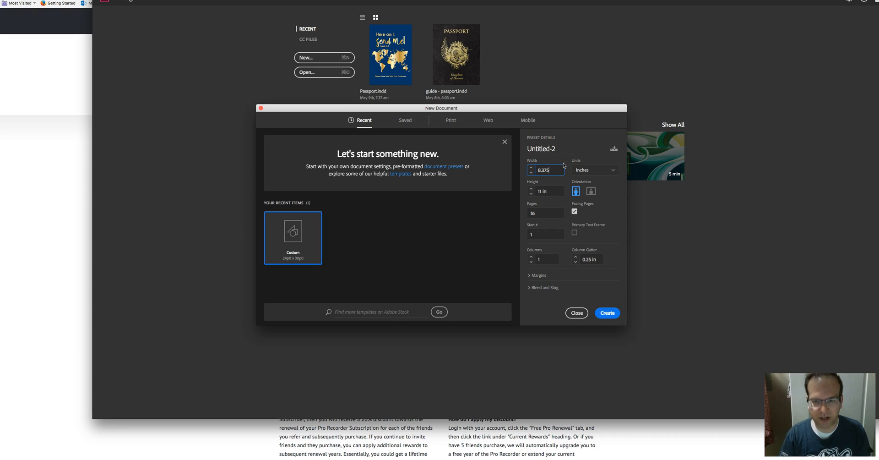
pyautogui.doubleClick(544, 190)
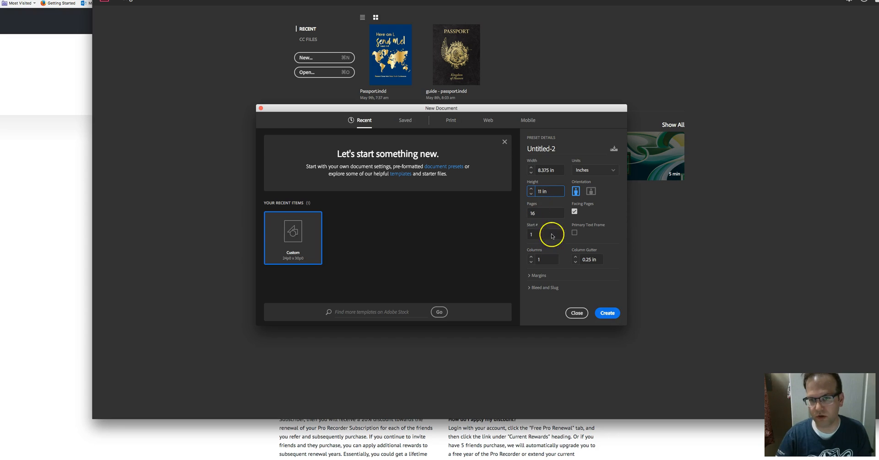
pyautogui.click(531, 189)
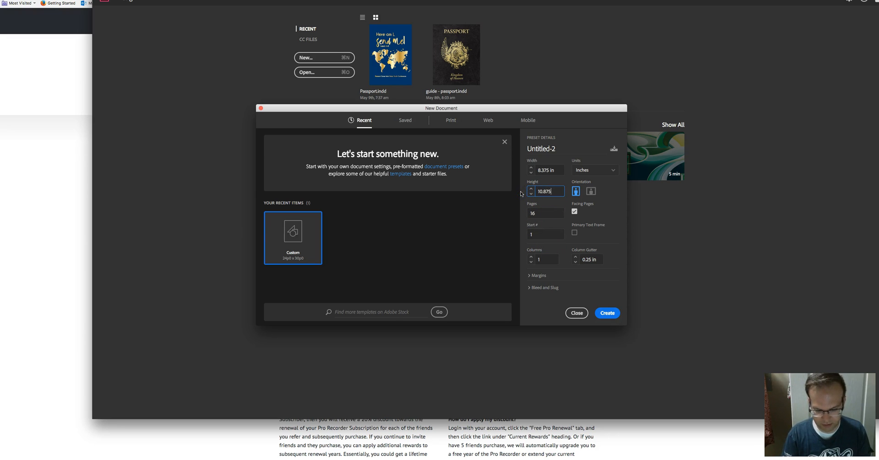
pyautogui.press('Return')
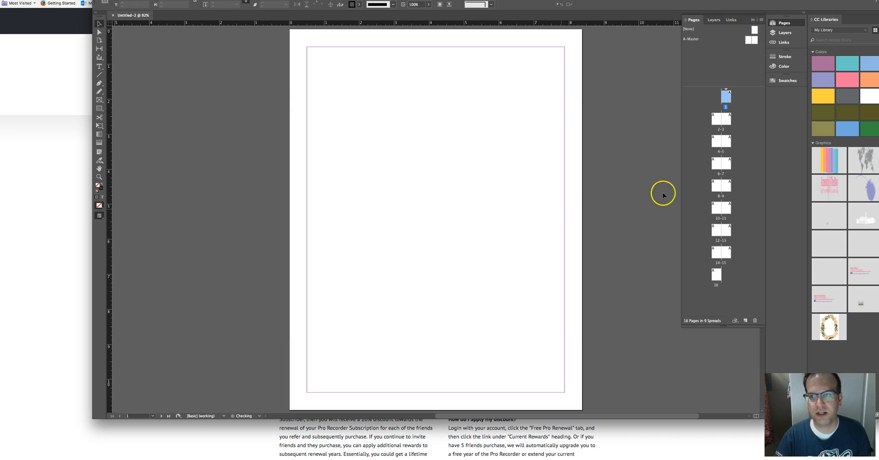
# Step: Draw a text frame filling the margins of the left page of spread 2–3
pyautogui.scroll(-2, 506, 182)
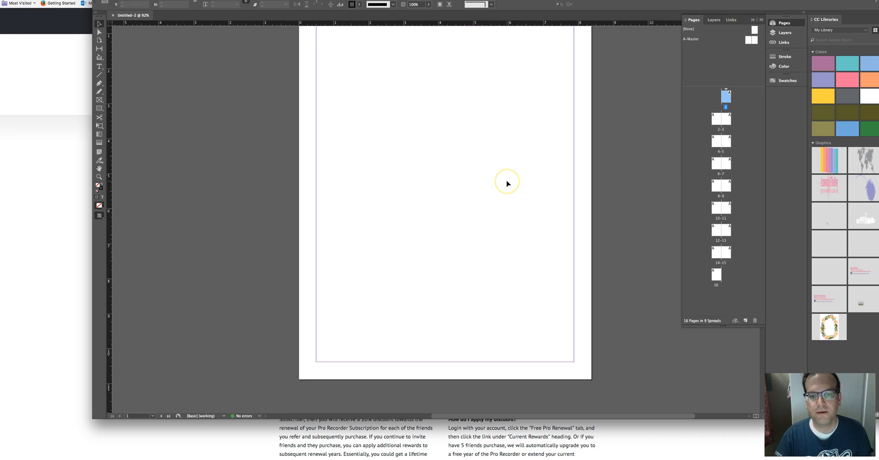
pyautogui.scroll(-10, 507, 183)
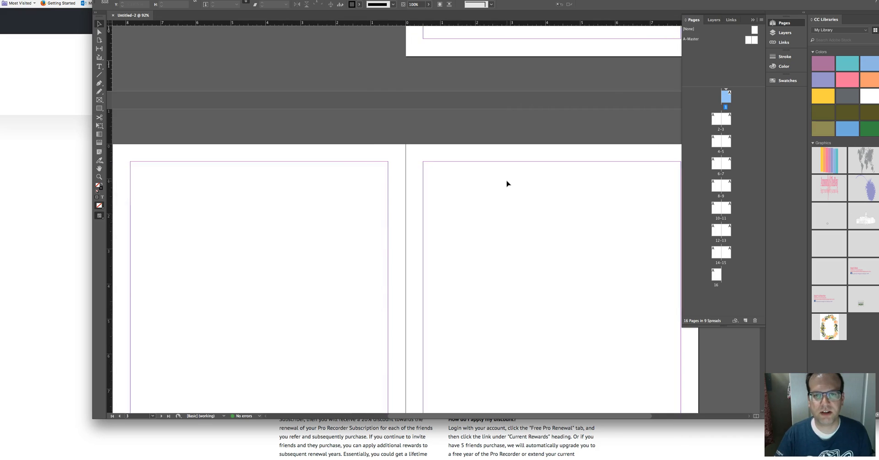
pyautogui.scroll(-8, 507, 183)
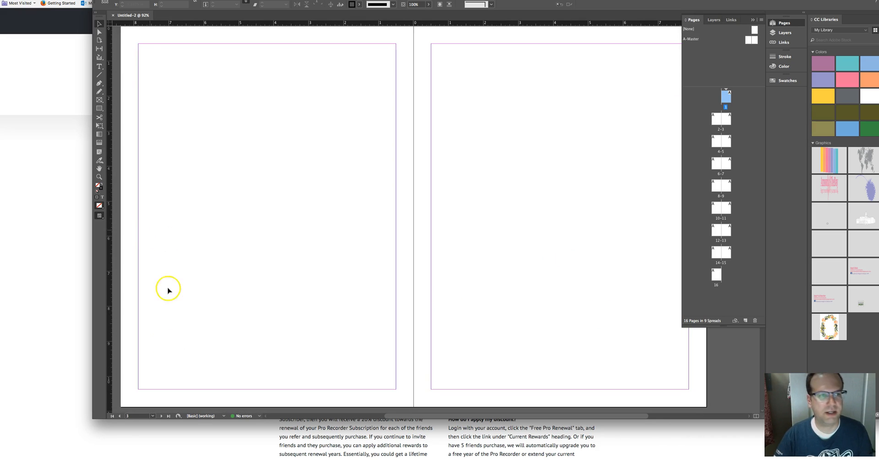
pyautogui.moveTo(88, 418); pyautogui.dragTo(7, 451)
pyautogui.press('super+1')
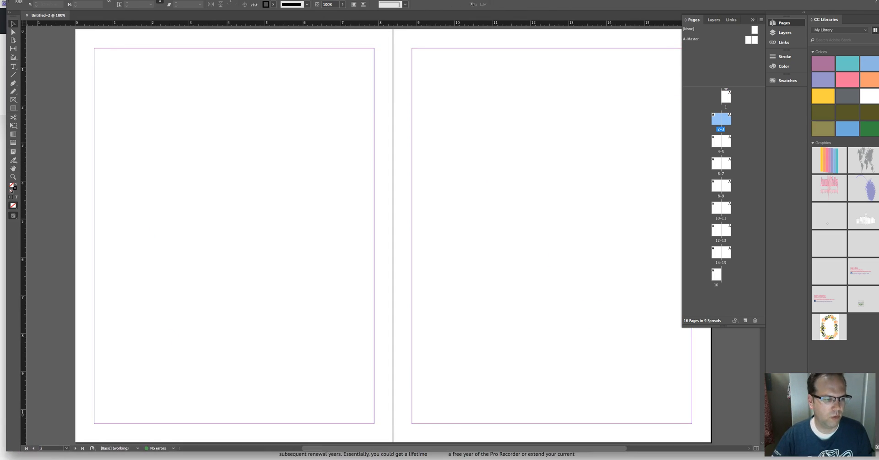
pyautogui.press('alt+super+0')
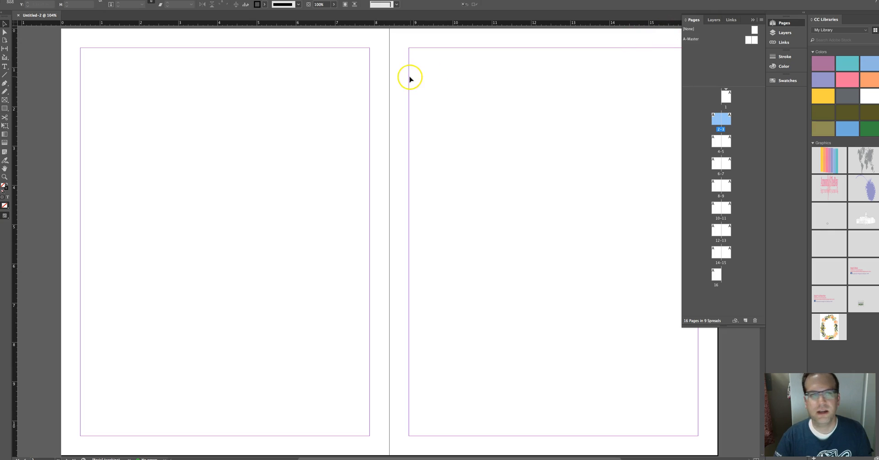
pyautogui.click(6, 67)
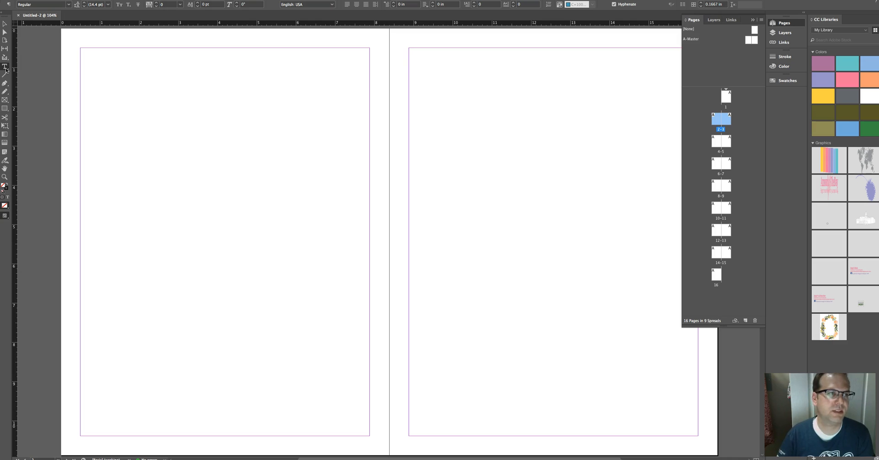
pyautogui.hscroll(-1, 47, 81)
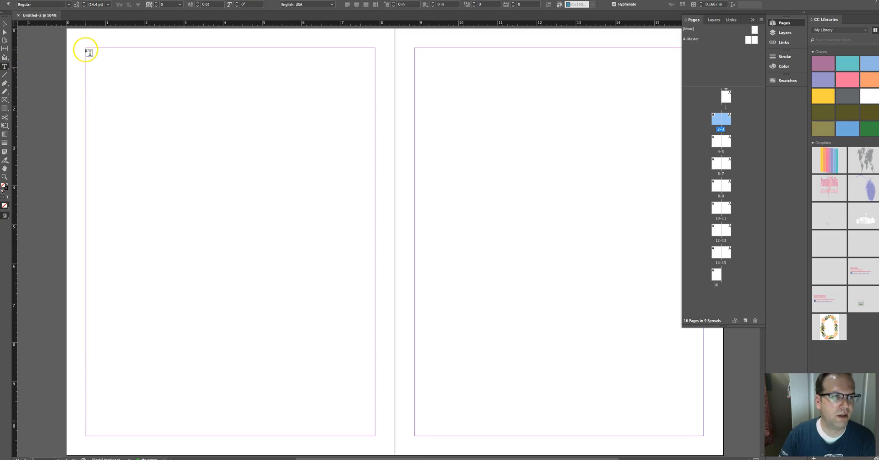
pyautogui.moveTo(89, 51); pyautogui.dragTo(375, 435)
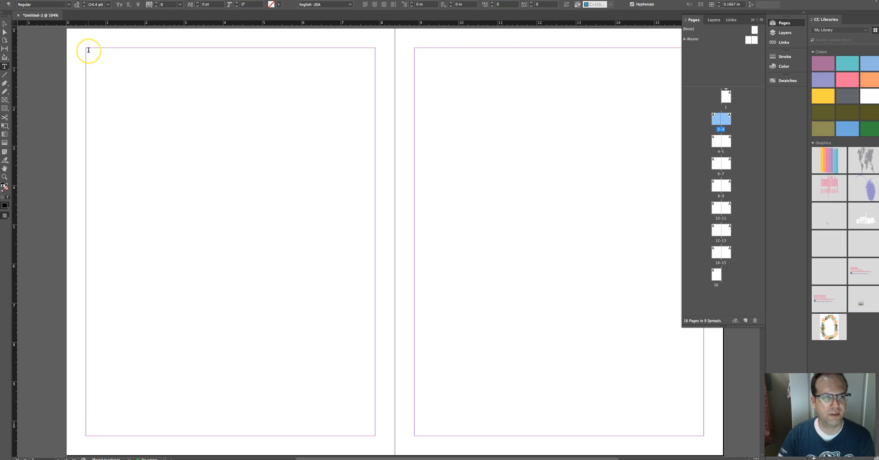
# Step: Paste the article text into the new text frame
pyautogui.hscroll(-2, 113, 36)
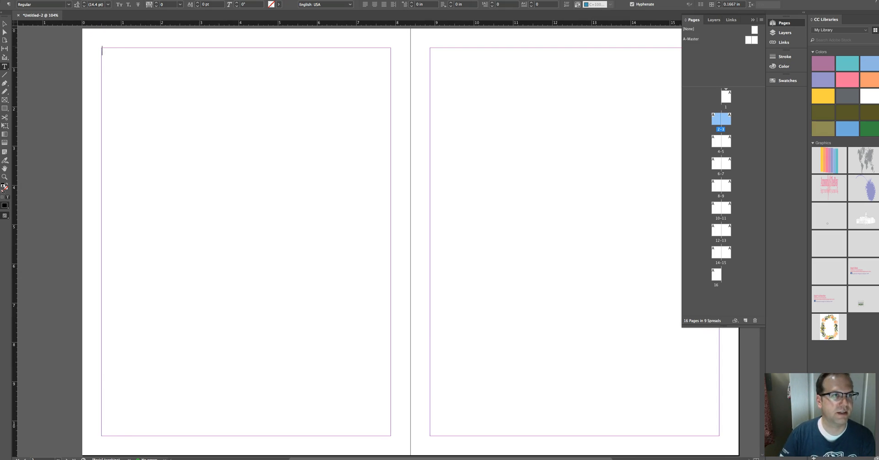
pyautogui.click(73, 0)
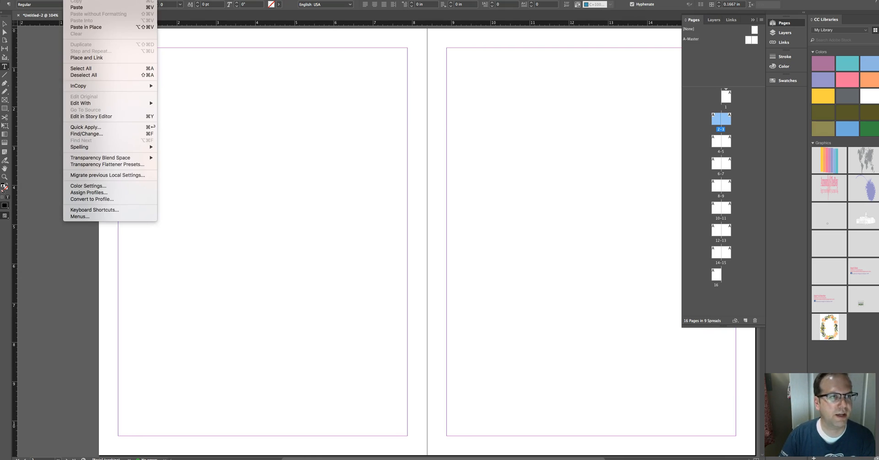
pyautogui.click(84, 8)
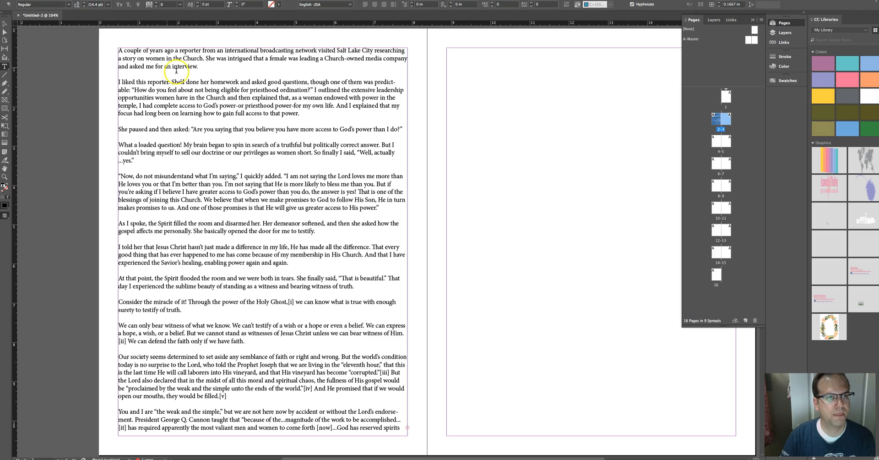
# Step: Thread the overflow text into a new frame drawn across the right page's margins
pyautogui.scroll(-1, 211, 217)
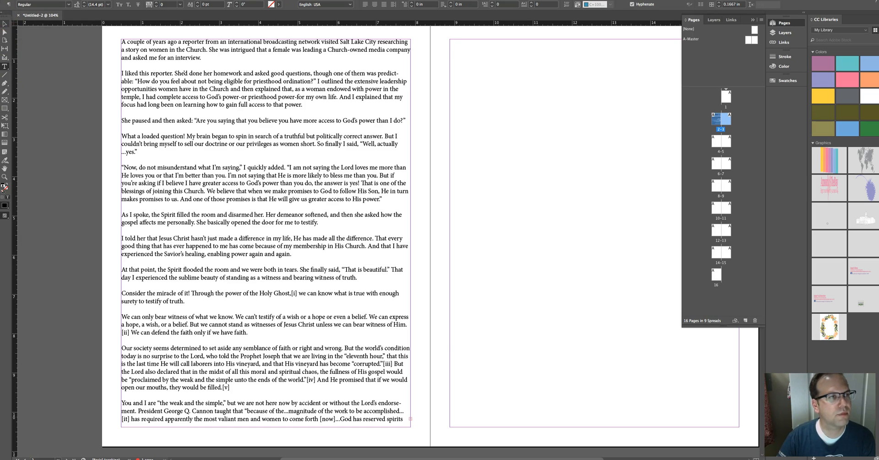
pyautogui.click(4, 23)
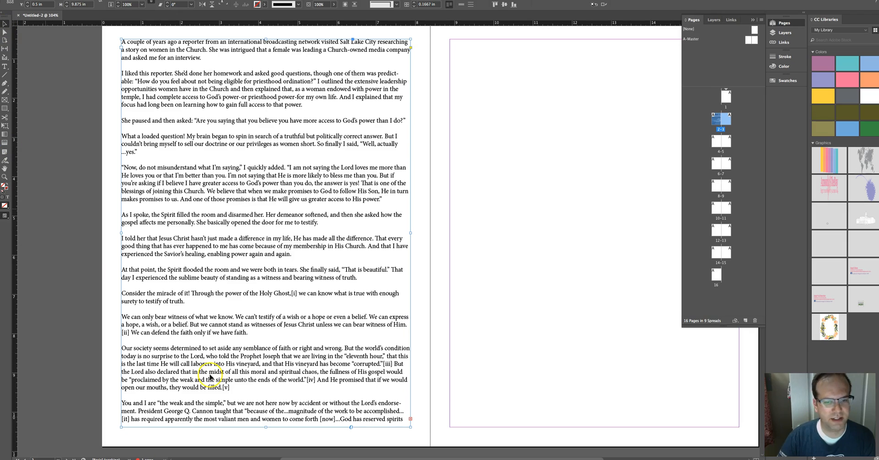
pyautogui.click(411, 419)
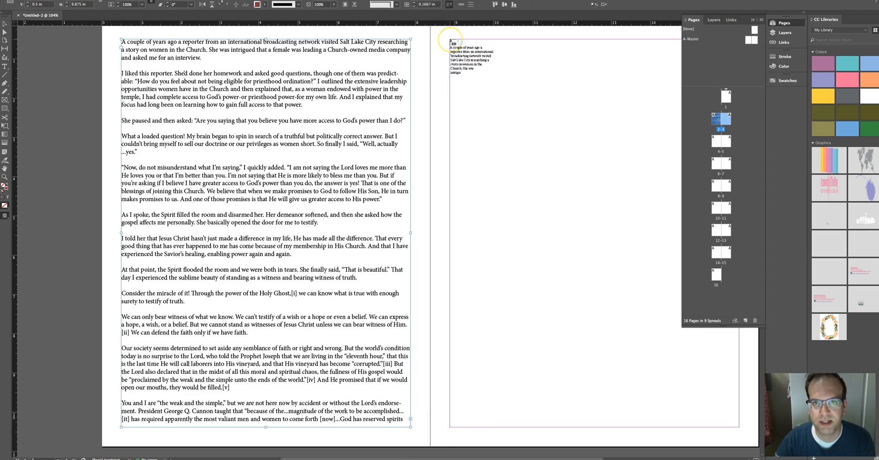
pyautogui.moveTo(451, 40); pyautogui.dragTo(739, 427)
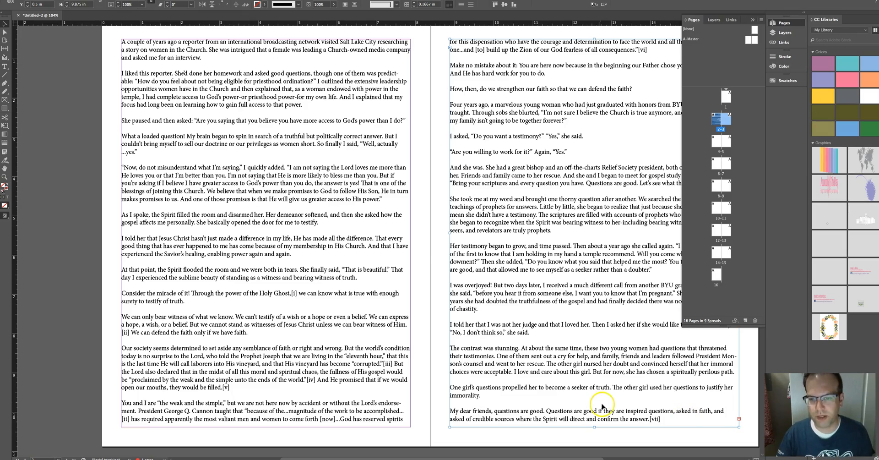
# Step: Narrow the left page's text frame to about half the page's margin width
pyautogui.scroll(-5, 603, 407)
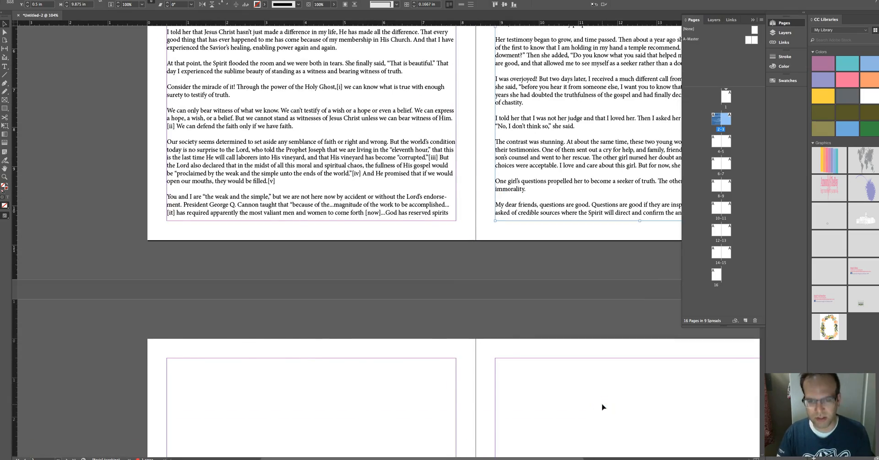
pyautogui.press('super+minus')
pyautogui.hscroll(-3, 460, 272)
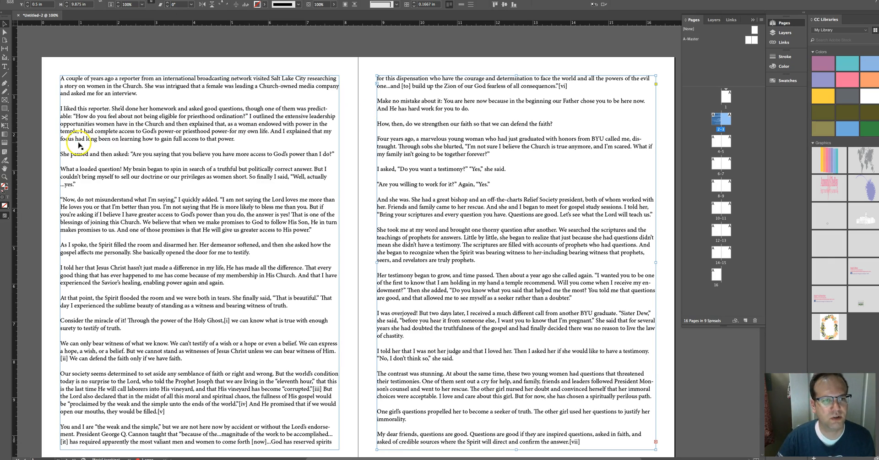
pyautogui.click(348, 228)
pyautogui.hscroll(-2, 348, 228)
pyautogui.scroll(-5, 349, 229)
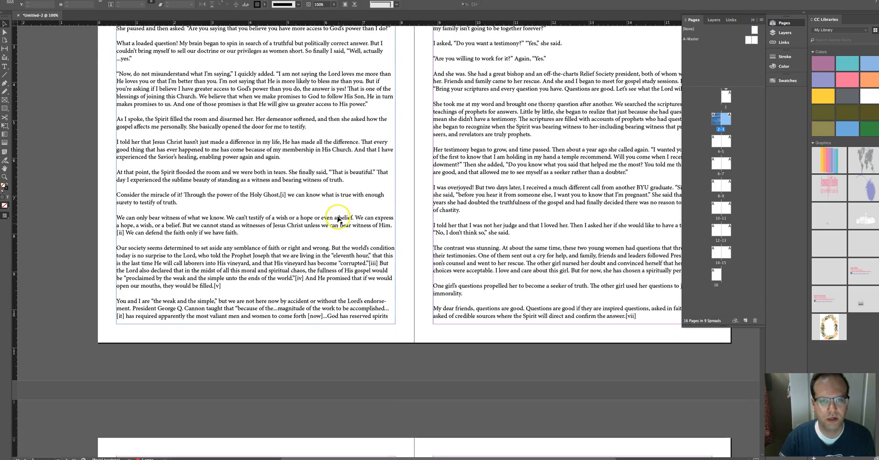
pyautogui.click(340, 147)
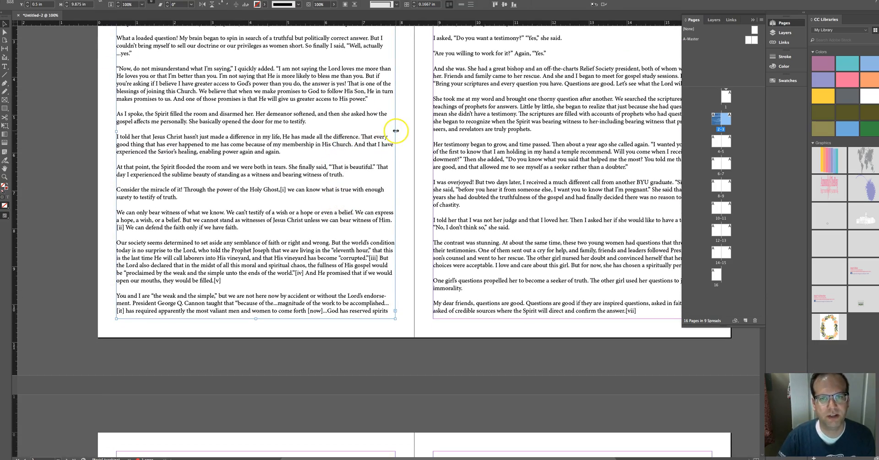
pyautogui.moveTo(395, 132); pyautogui.dragTo(238, 134)
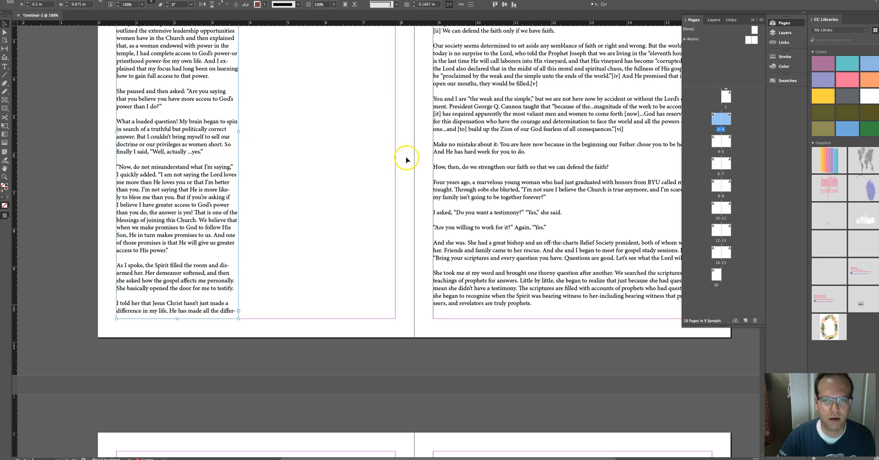
# Step: Move the right-page text frame onto the left page beside the first column and narrow it to the margin
pyautogui.scroll(8, 406, 161)
pyautogui.scroll(-4, 406, 161)
pyautogui.scroll(-1, 405, 161)
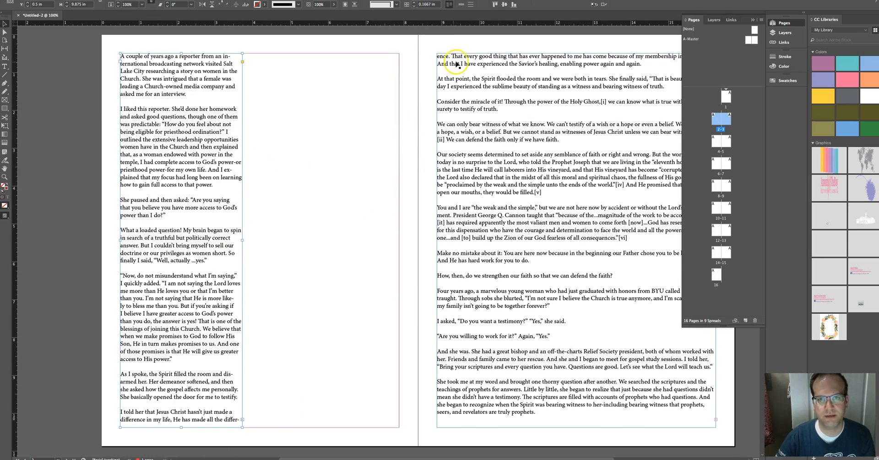
pyautogui.moveTo(450, 61); pyautogui.dragTo(263, 65)
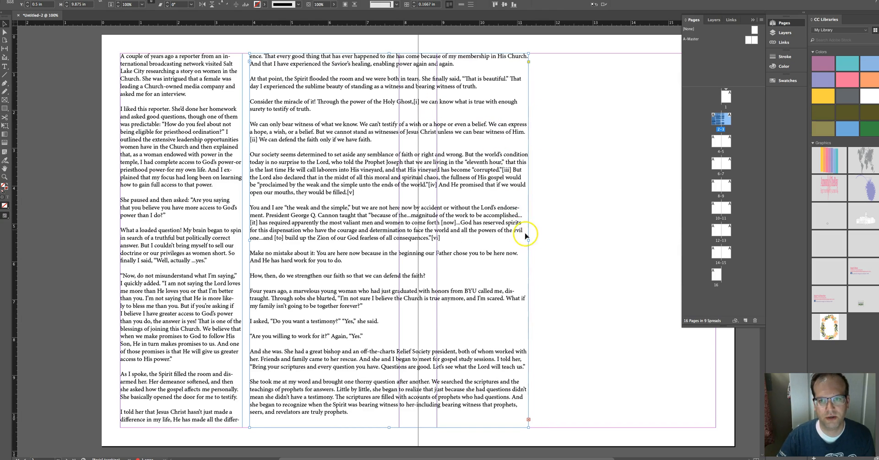
pyautogui.moveTo(529, 240); pyautogui.dragTo(399, 231)
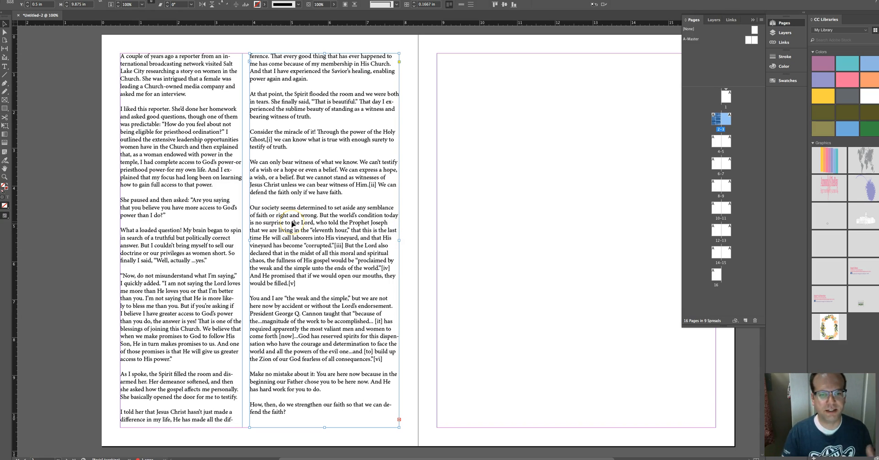
# Step: Move both column frames onto the right page, placing them side by side within its margins
pyautogui.click(421, 249)
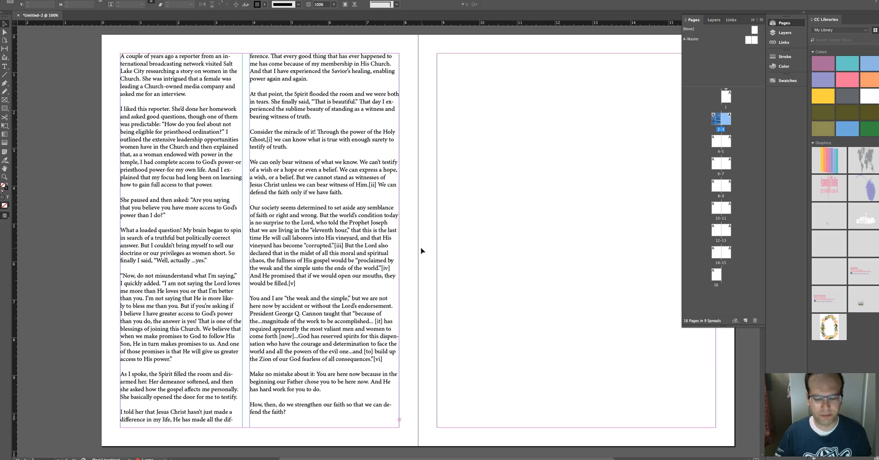
pyautogui.click(349, 245)
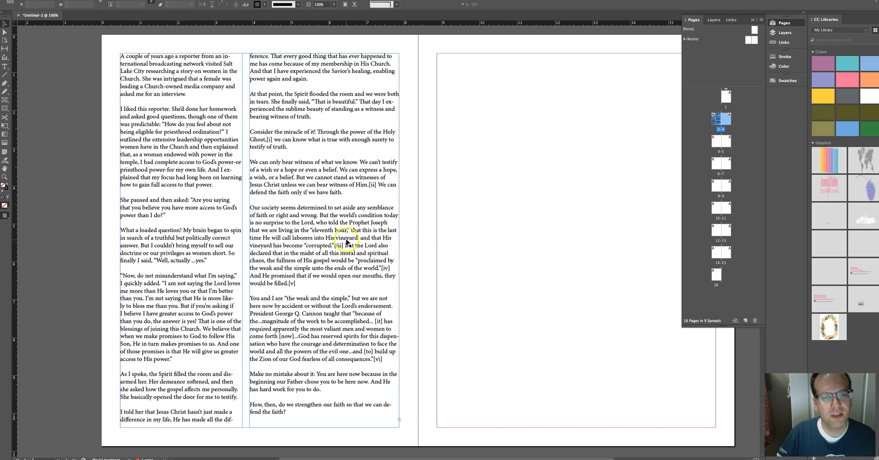
pyautogui.moveTo(348, 239); pyautogui.dragTo(571, 239)
pyautogui.moveTo(497, 238); pyautogui.dragTo(591, 240)
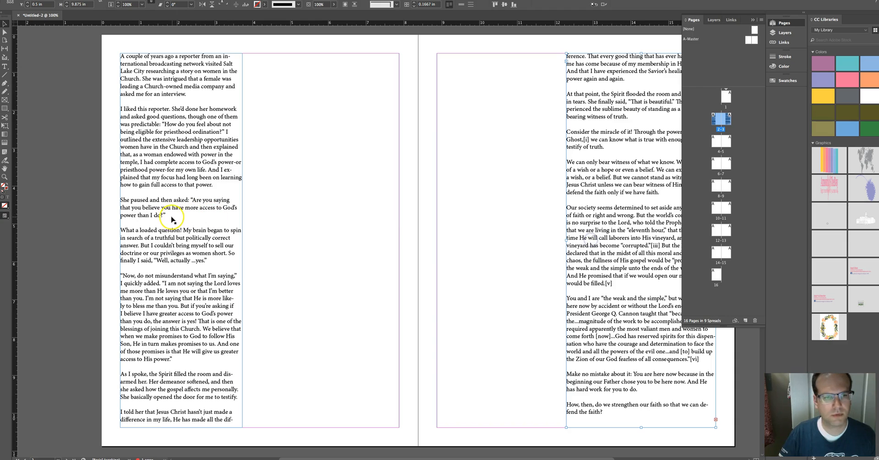
pyautogui.moveTo(178, 209); pyautogui.dragTo(486, 208)
pyautogui.click(158, 49)
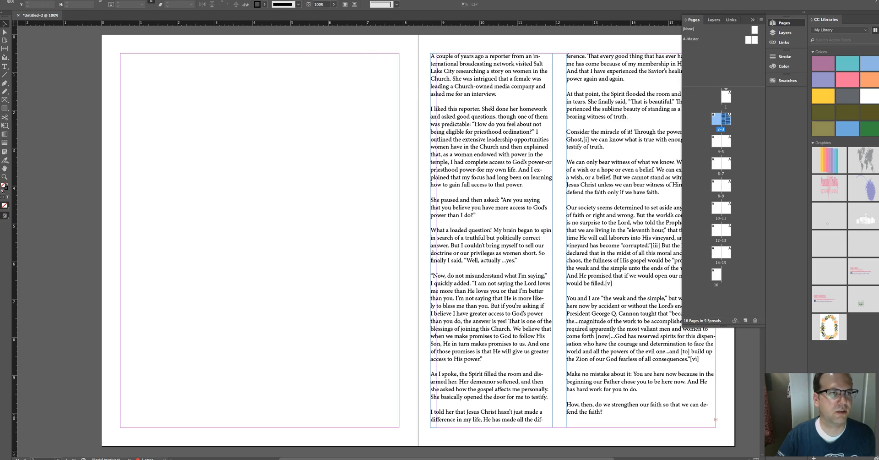
# Step: Set the spread's margins and columns to 2 columns
pyautogui.click(88, 0)
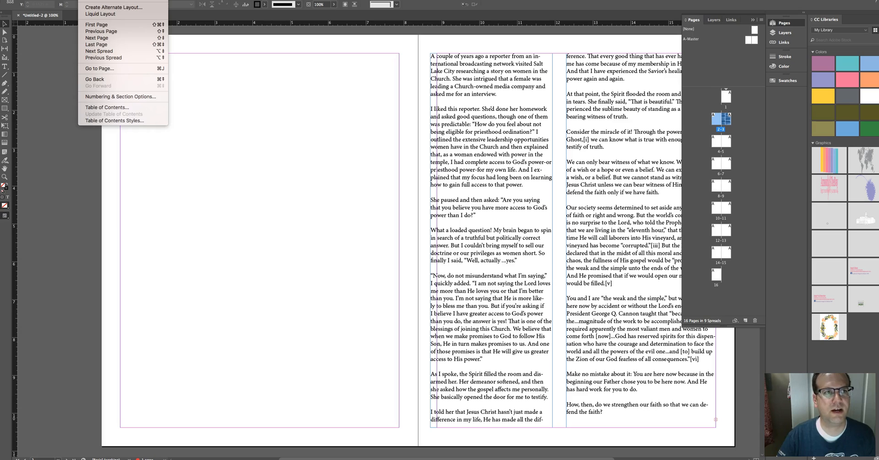
pyautogui.click(108, 0)
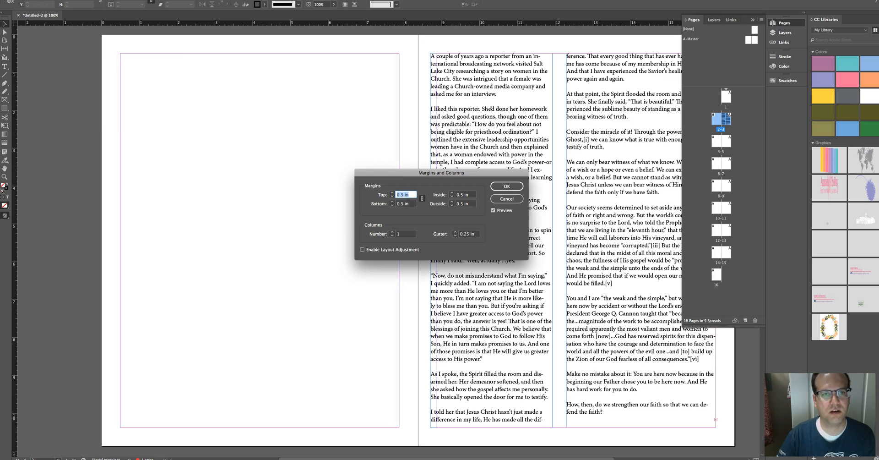
pyautogui.click(392, 232)
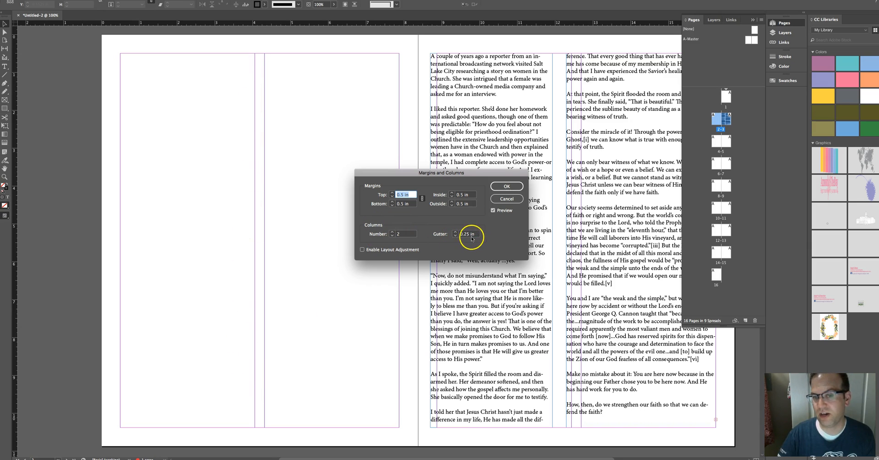
pyautogui.click(507, 186)
# Step: Move both text frames onto the left page, fitting each into one of its two column guides
pyautogui.moveTo(478, 80); pyautogui.dragTo(167, 81)
pyautogui.moveTo(242, 239)
pyautogui.mouseDown()
pyautogui.moveTo(293, 239)
pyautogui.moveTo(255, 239)
pyautogui.mouseUp()
pyautogui.moveTo(593, 211); pyautogui.dragTo(295, 213)
pyautogui.moveTo(414, 238); pyautogui.dragTo(400, 240)
pyautogui.hscroll(-1, 398, 240)
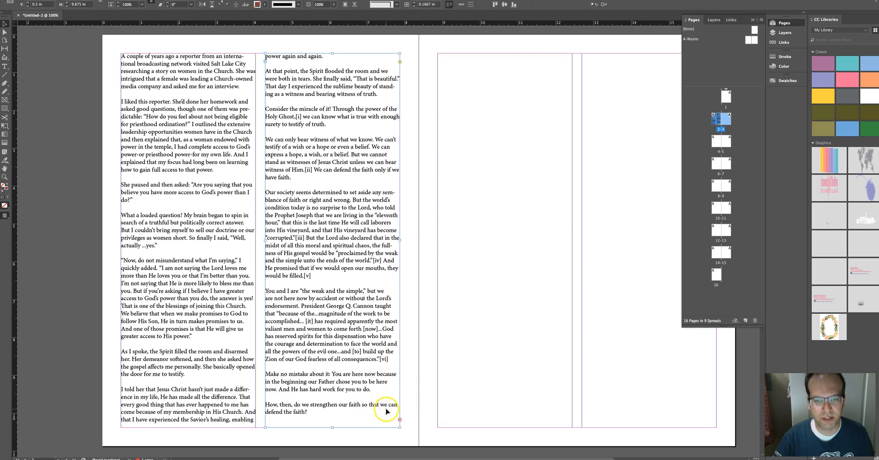
# Step: Thread the overflow text into two new frames drawn across the right page's two columns
pyautogui.click(400, 419)
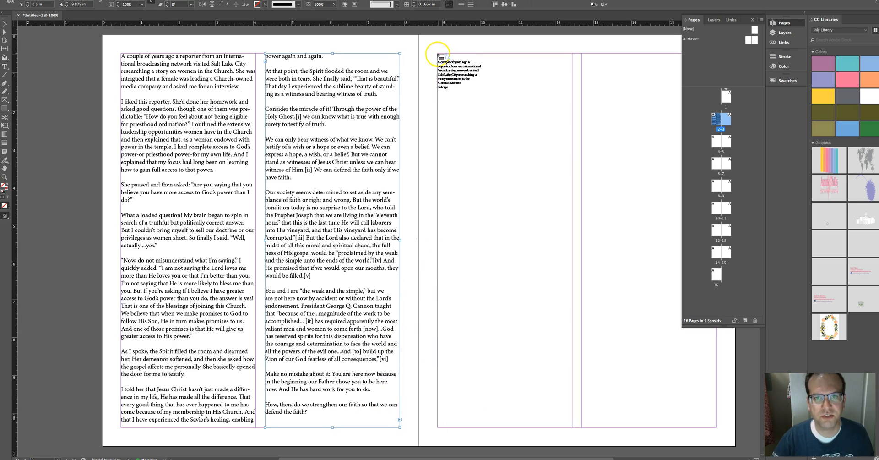
pyautogui.moveTo(447, 67); pyautogui.dragTo(572, 426)
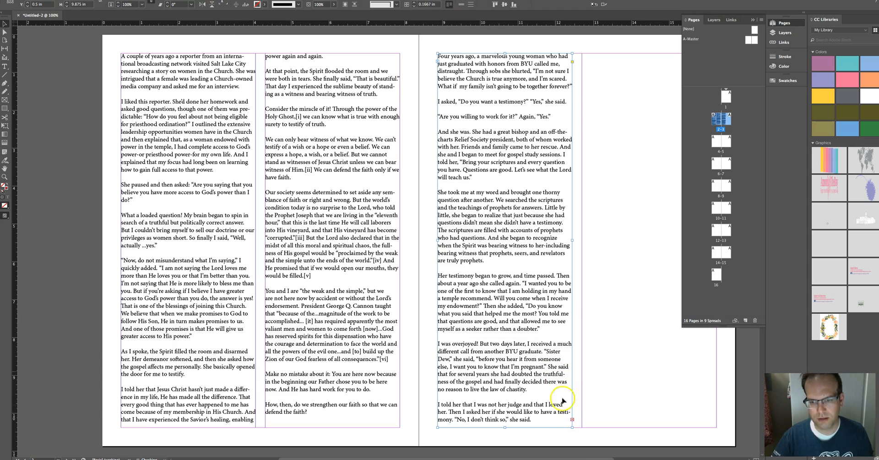
pyautogui.click(572, 419)
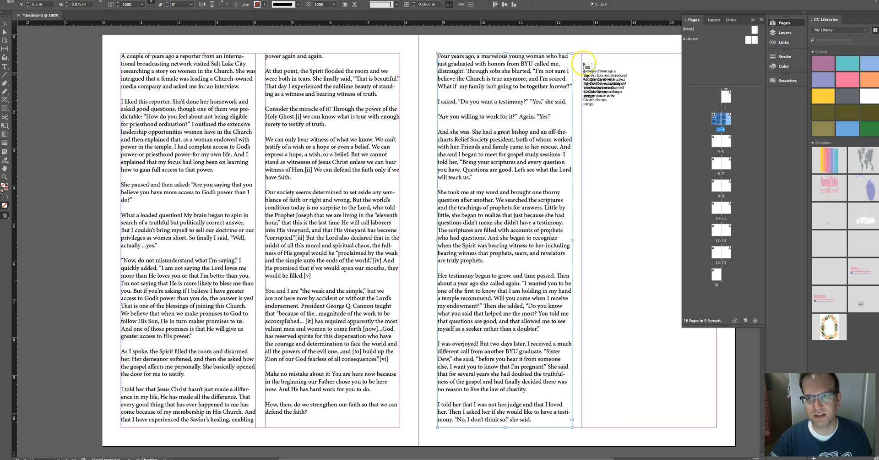
pyautogui.moveTo(583, 54); pyautogui.dragTo(717, 426)
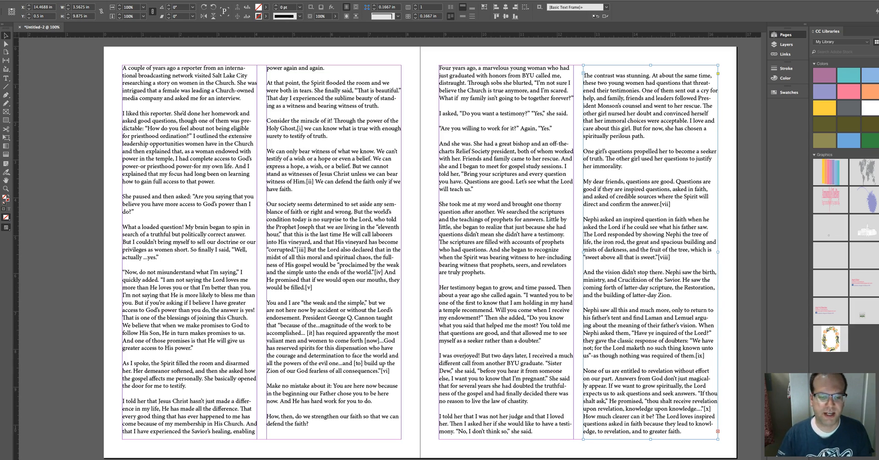
# Step: Select all the article's text and turn off hyphenation
pyautogui.scroll(-1, 459, 456)
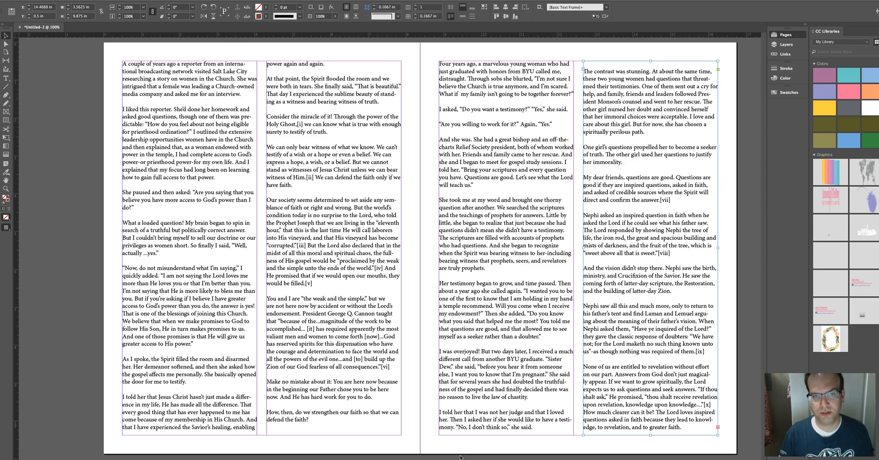
pyautogui.press('F12')
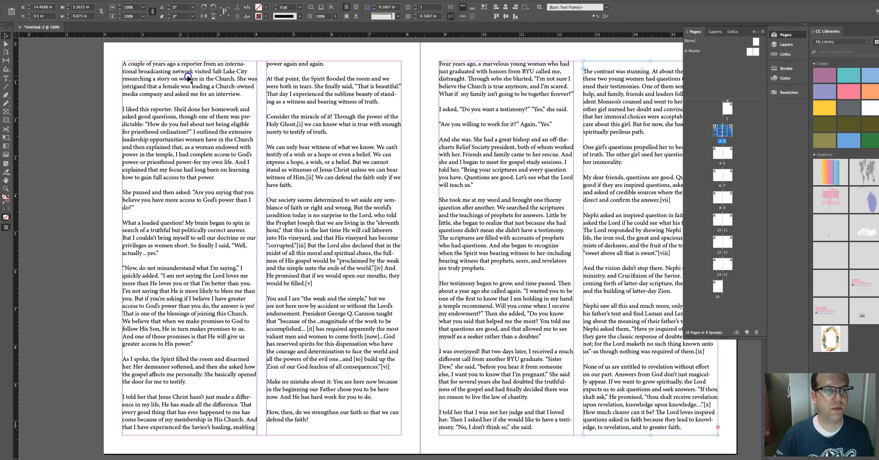
pyautogui.press('t')
pyautogui.click(123, 64)
pyautogui.moveTo(123, 64); pyautogui.dragTo(694, 441)
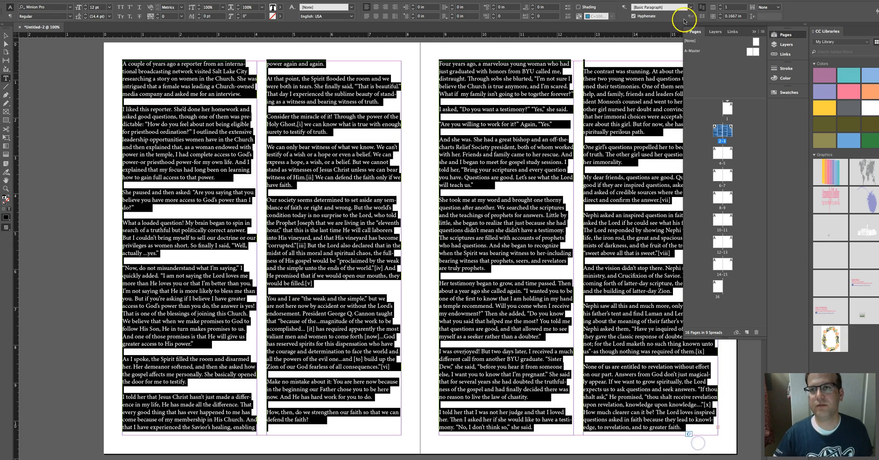
pyautogui.click(634, 17)
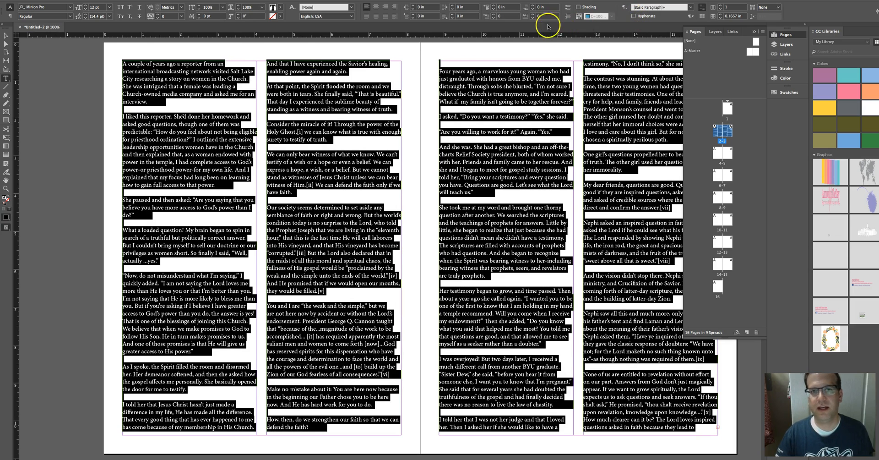
pyautogui.click(394, 204)
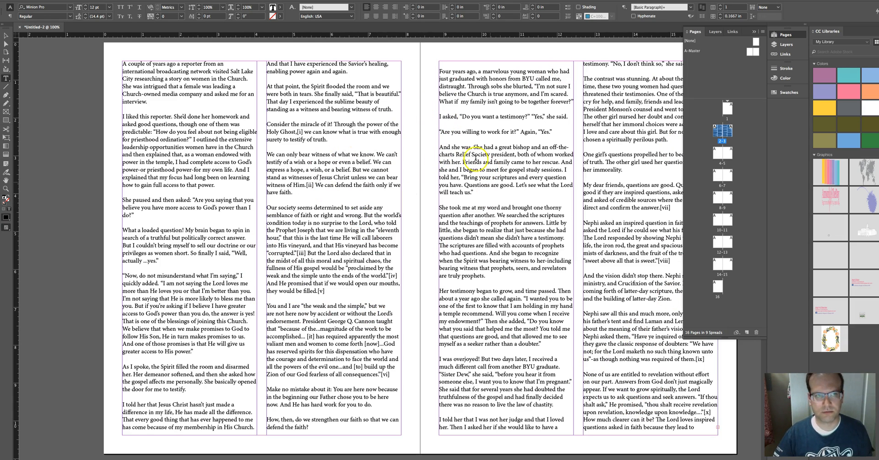
pyautogui.click(6, 35)
pyautogui.click(158, 72)
pyautogui.click(278, 67)
pyautogui.keyDown('shift'); pyautogui.click(451, 73); pyautogui.keyUp('shift')
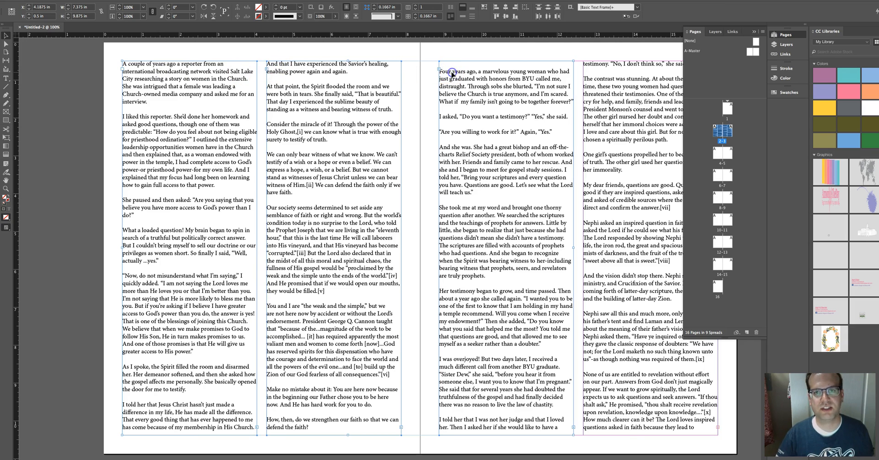
pyautogui.keyDown('shift'); pyautogui.click(591, 77); pyautogui.keyUp('shift')
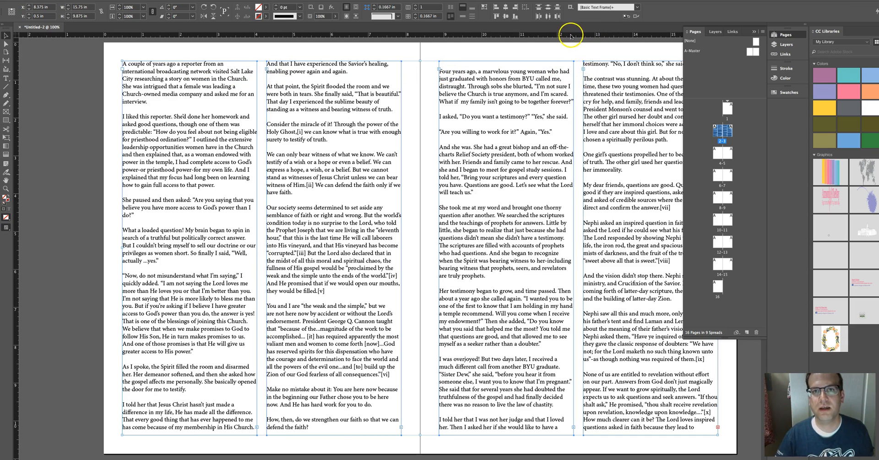
pyautogui.keyDown('shift'); pyautogui.click(167, 65); pyautogui.keyUp('shift')
pyautogui.doubleClick(167, 65)
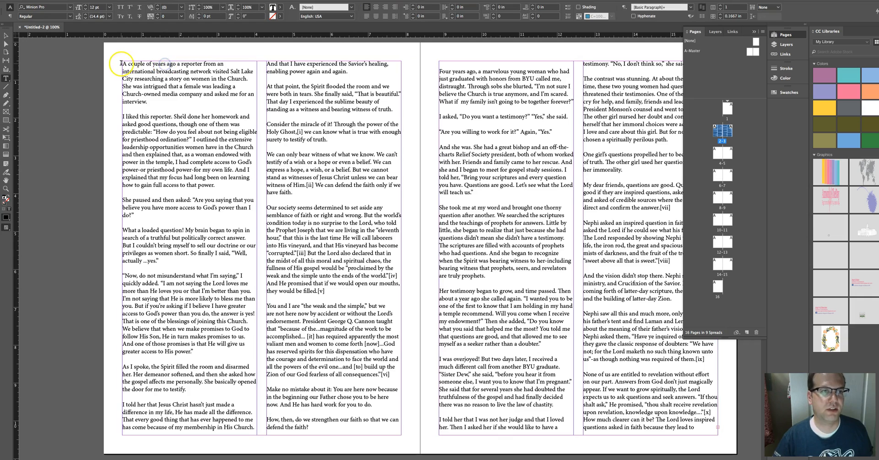
pyautogui.hotkey('ctrl', 'a')
pyautogui.moveTo(706, 384); pyautogui.dragTo(709, 444)
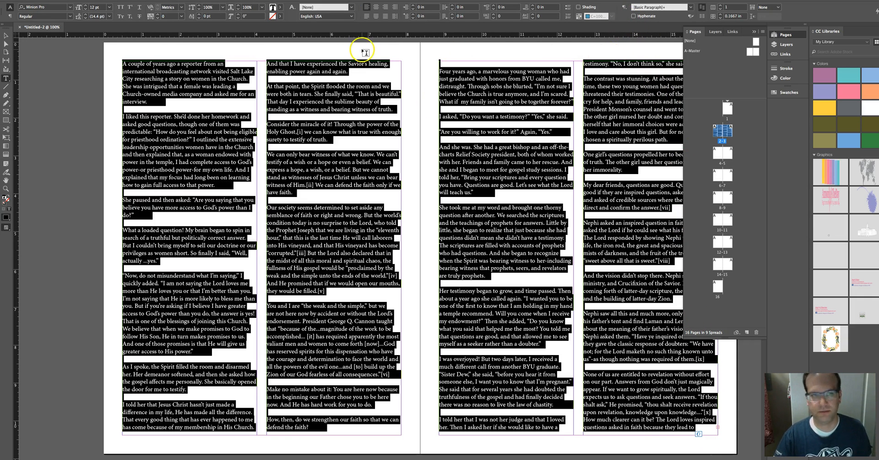
pyautogui.click(6, 36)
pyautogui.click(206, 55)
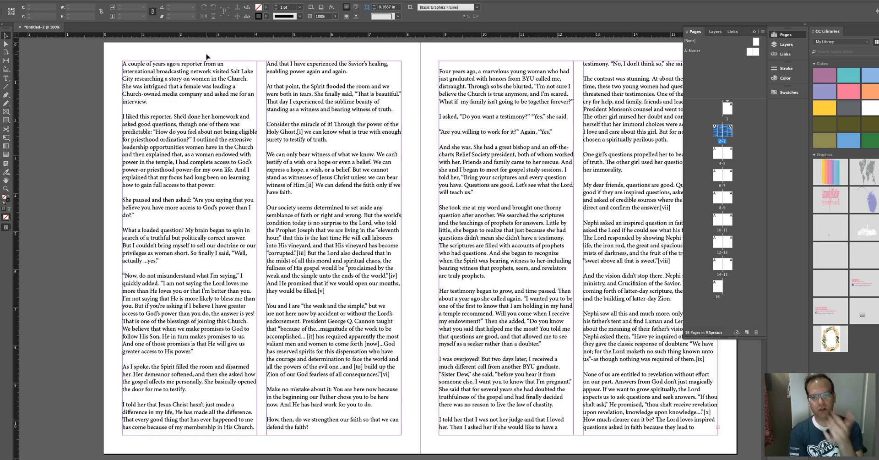
# Step: Select all the article's text and justify it
pyautogui.scroll(12, 206, 57)
pyautogui.hscroll(6, 206, 57)
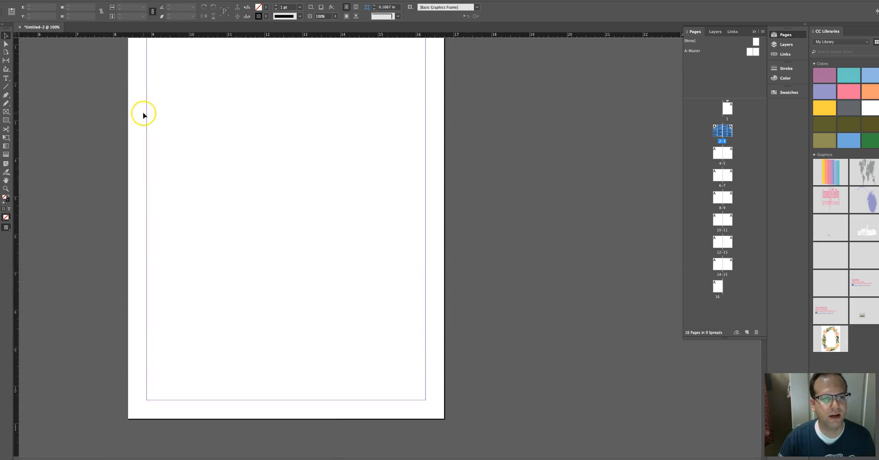
pyautogui.scroll(-15, 174, 344)
pyautogui.hscroll(-5, 174, 345)
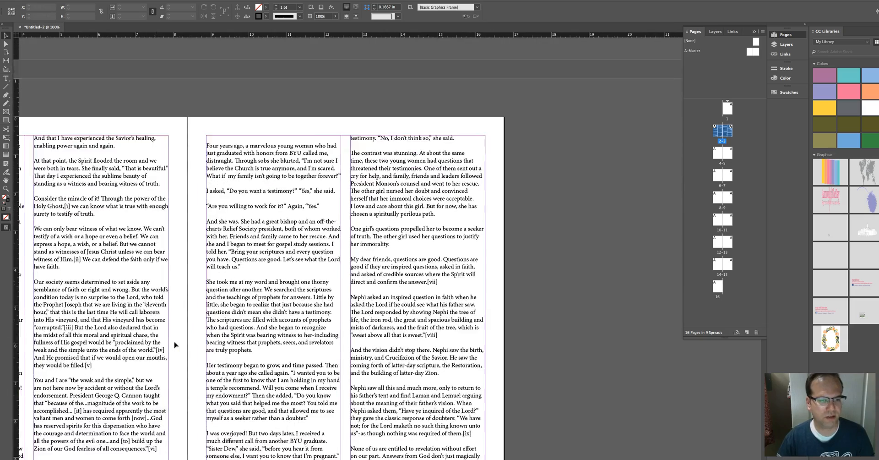
pyautogui.scroll(3, 205, 251)
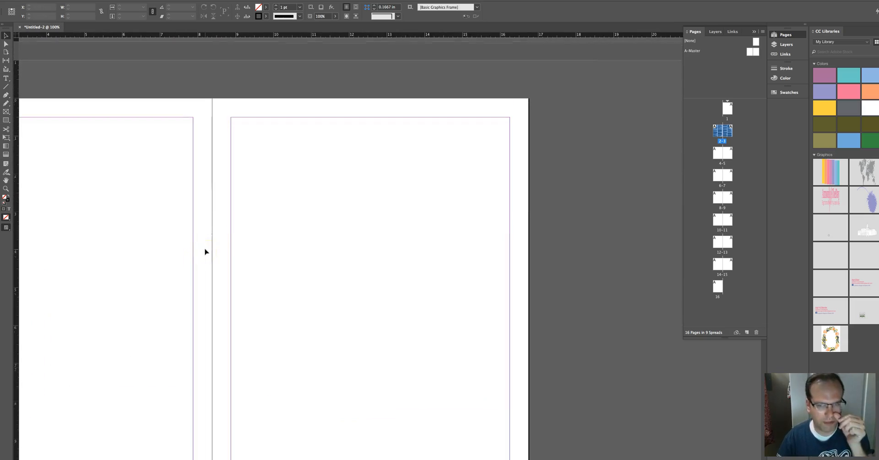
pyautogui.scroll(10, 205, 251)
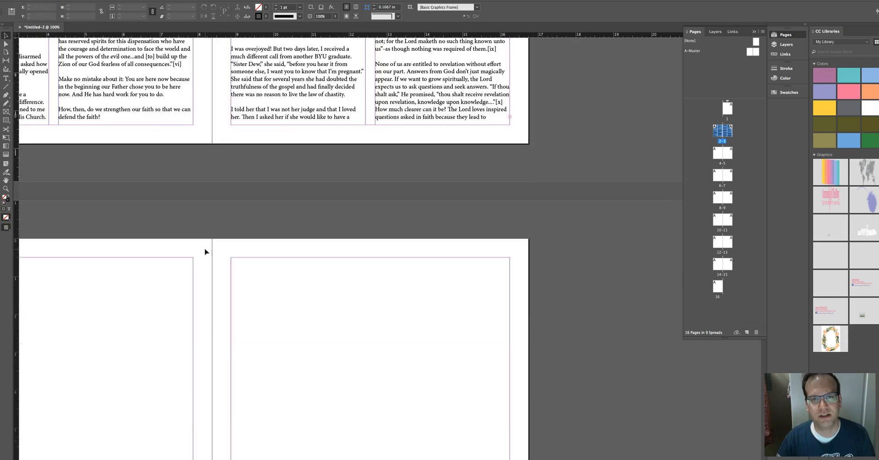
pyautogui.scroll(10, 205, 251)
pyautogui.hscroll(-5, 205, 252)
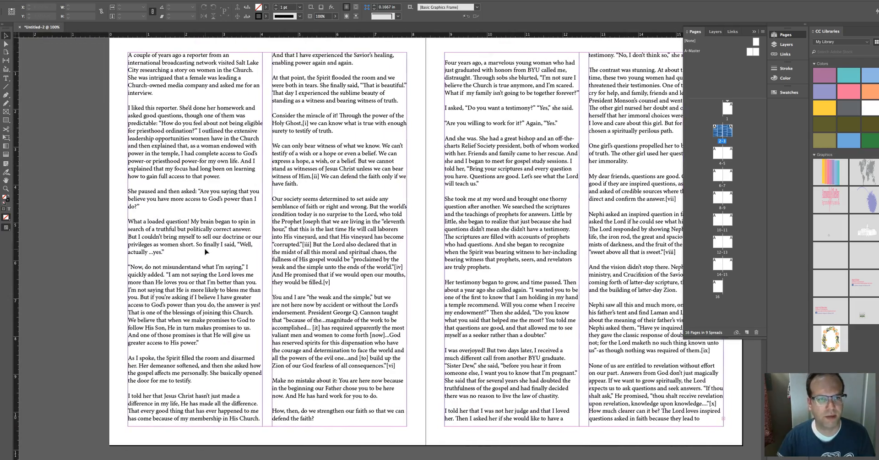
pyautogui.hscroll(4, 205, 251)
pyautogui.scroll(1, 205, 252)
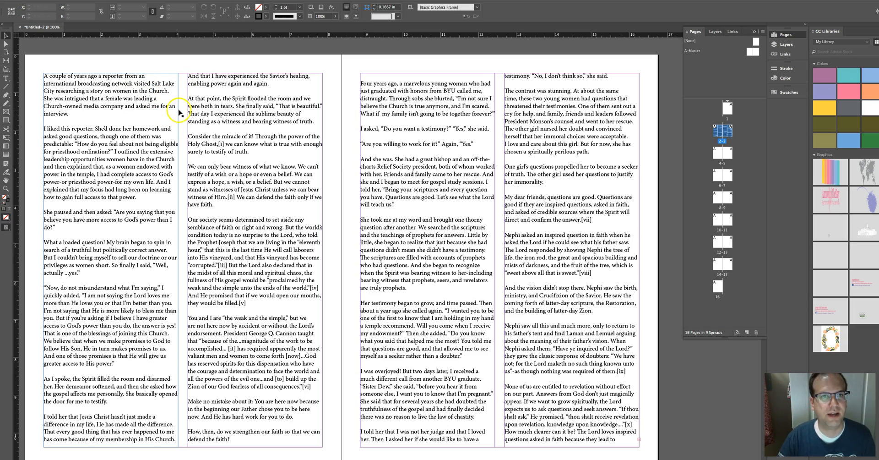
pyautogui.doubleClick(133, 79)
pyautogui.moveTo(44, 76); pyautogui.dragTo(622, 444)
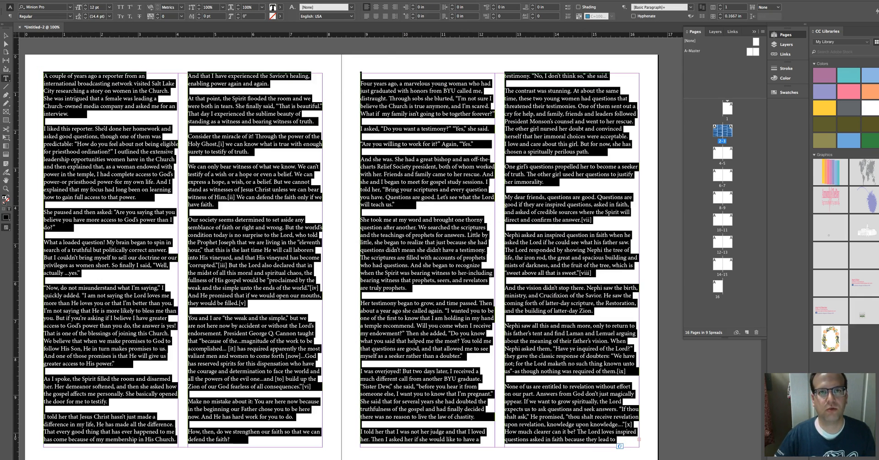
pyautogui.click(365, 17)
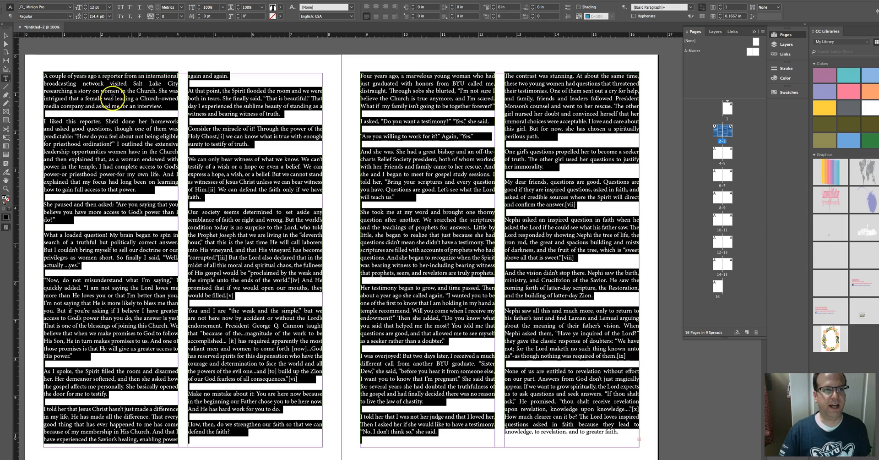
# Step: Examine the word spacing in the first justified lines of the left column
pyautogui.click(84, 82)
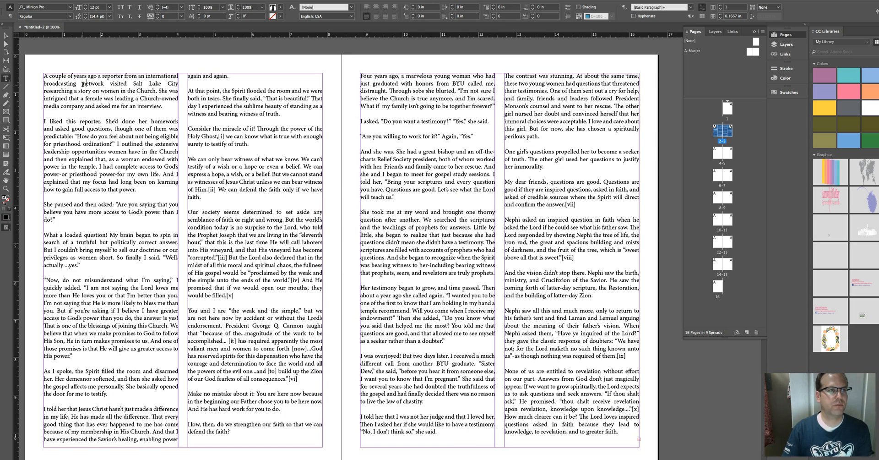
pyautogui.click(55, 86)
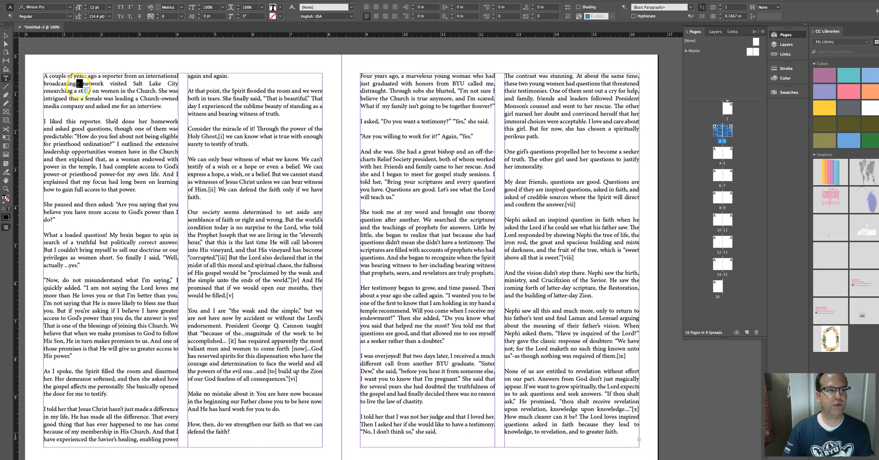
pyautogui.moveTo(106, 84); pyautogui.dragTo(111, 85)
pyautogui.click(126, 84)
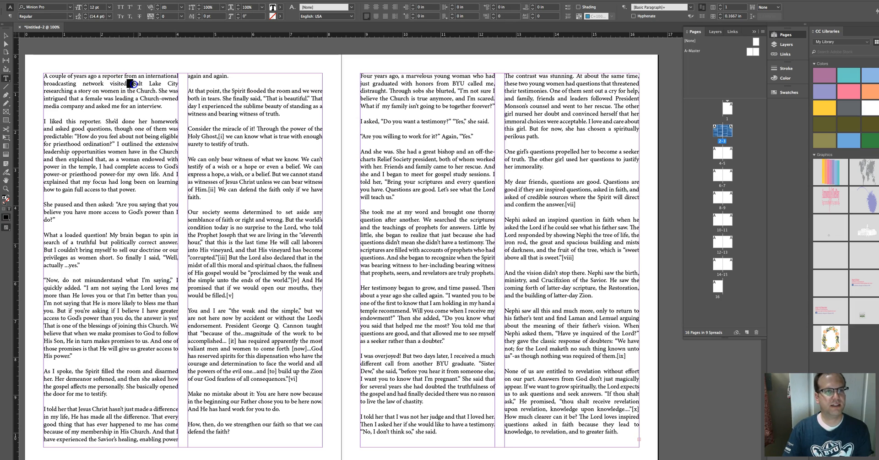
pyautogui.moveTo(142, 83); pyautogui.dragTo(152, 84)
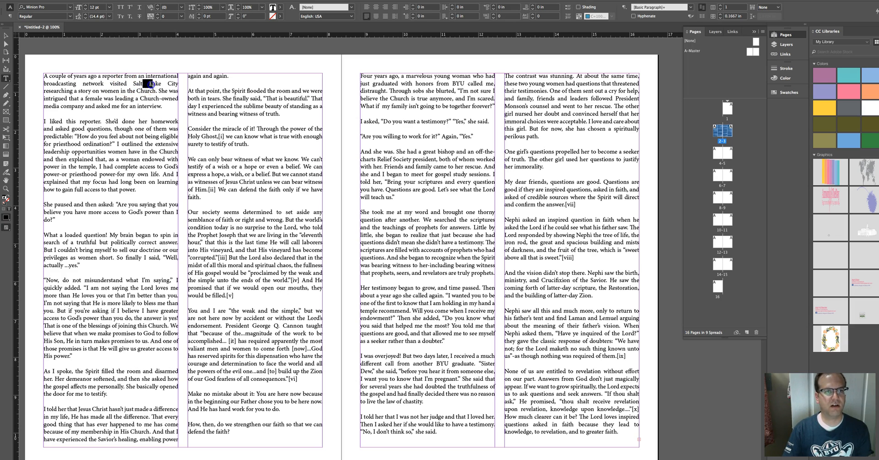
pyautogui.click(163, 84)
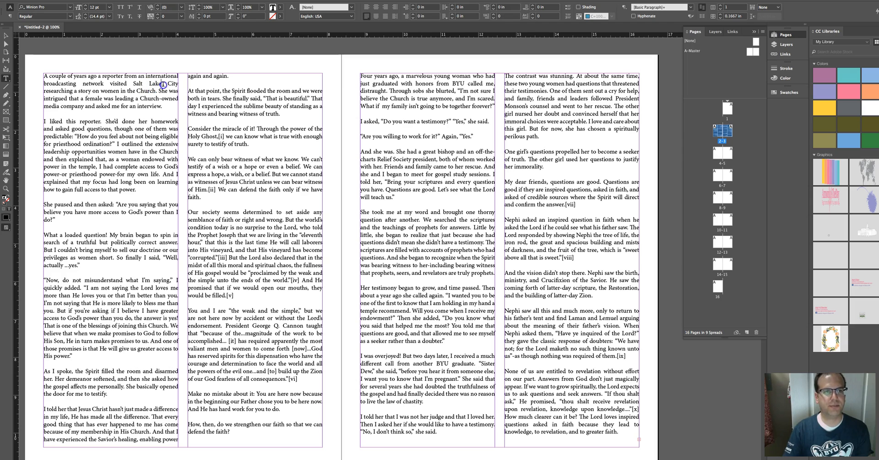
pyautogui.moveTo(162, 85); pyautogui.dragTo(166, 84)
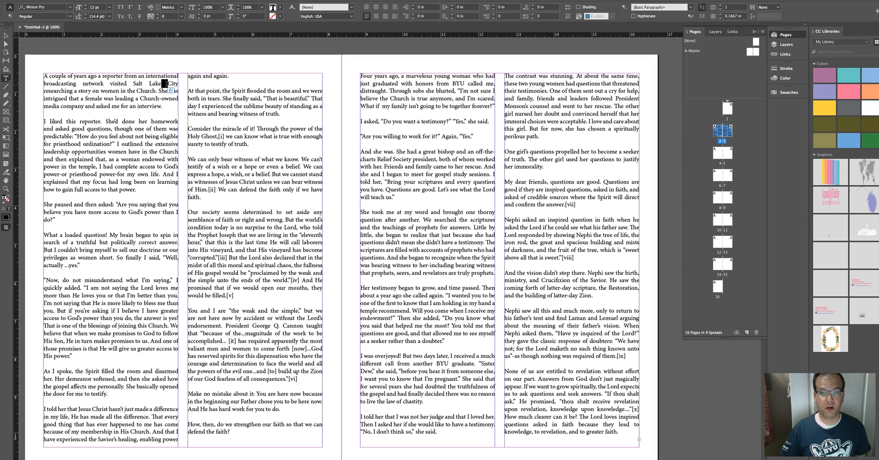
# Step: Select all the article's text and set it back to left alignment
pyautogui.click(367, 18)
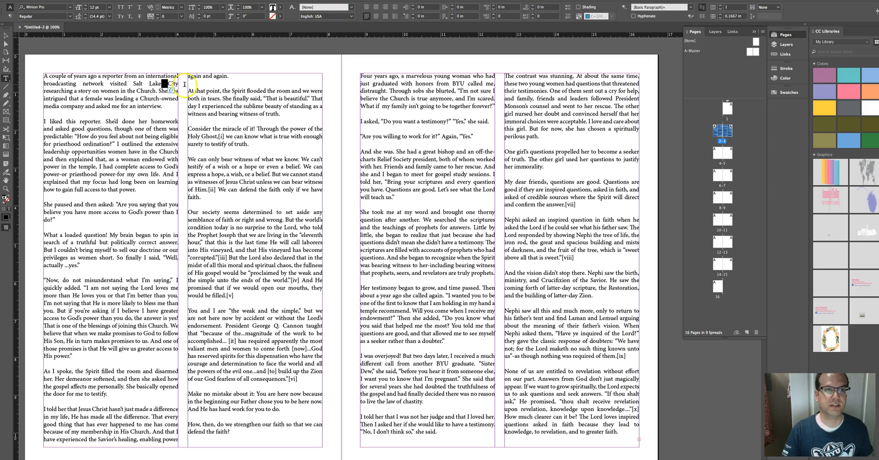
pyautogui.moveTo(43, 76); pyautogui.dragTo(626, 451)
pyautogui.click(366, 7)
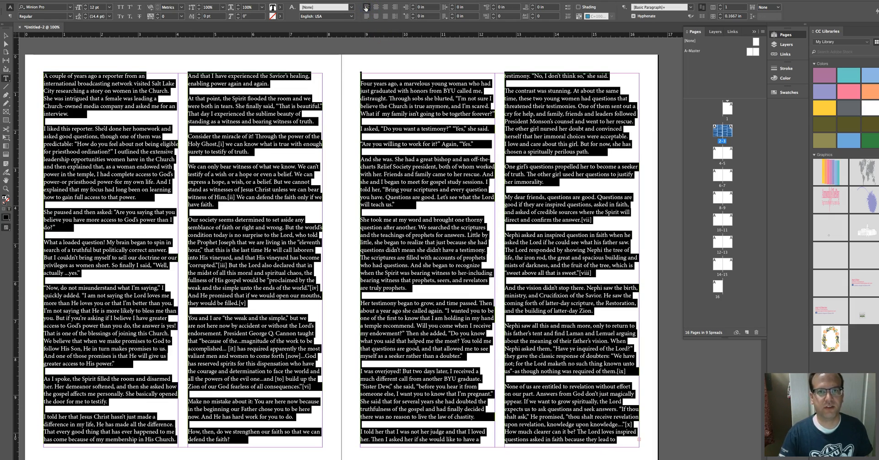
pyautogui.click(281, 87)
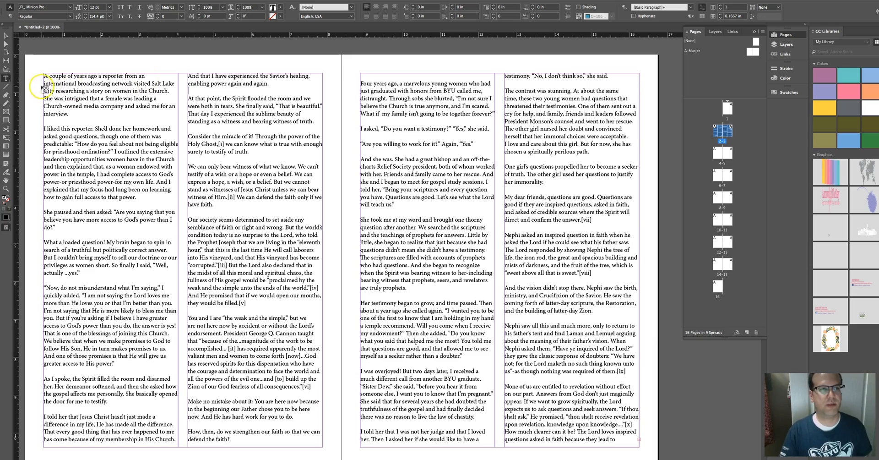
# Step: Insert a line break after "international" so the article's opening line ends there
pyautogui.hscroll(-4, 58, 77)
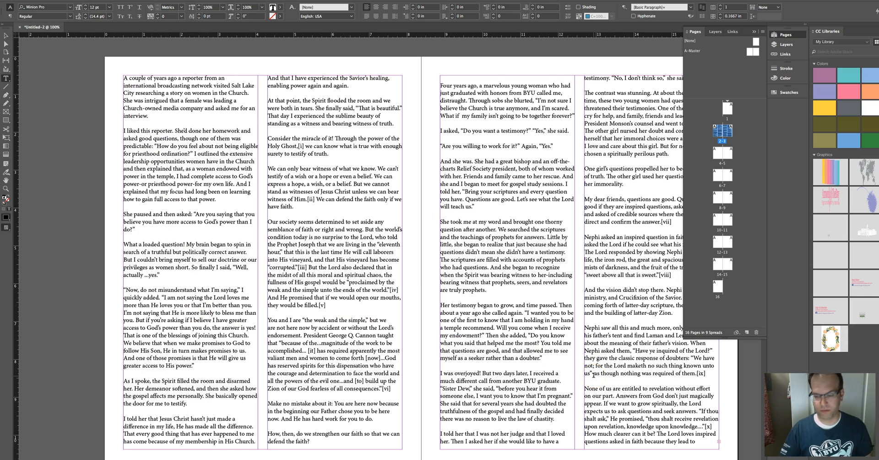
pyautogui.scroll(1, 436, 142)
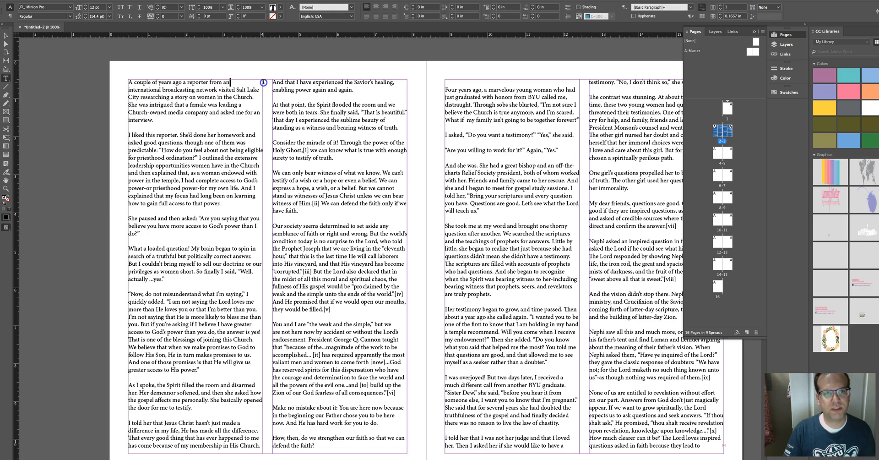
pyautogui.click(260, 83)
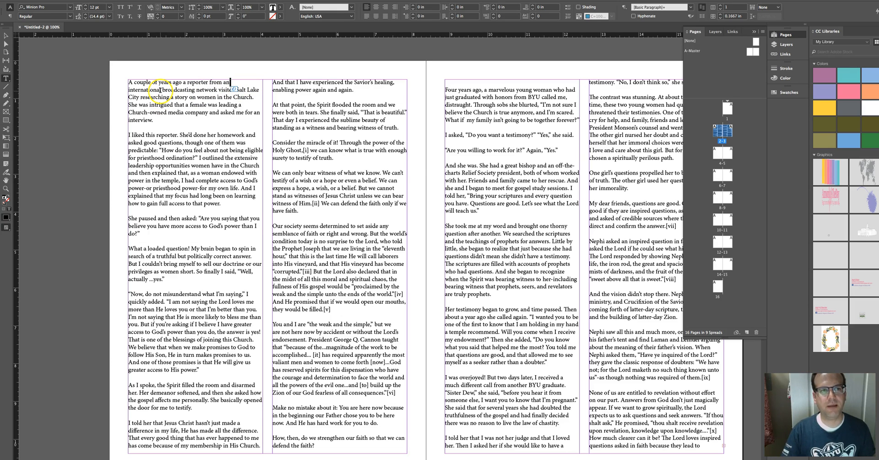
pyautogui.moveTo(160, 90); pyautogui.dragTo(124, 91)
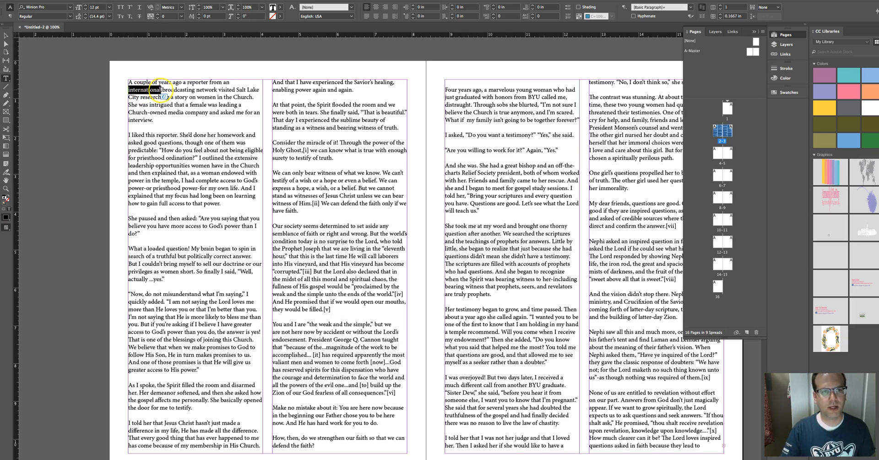
pyautogui.click(160, 90)
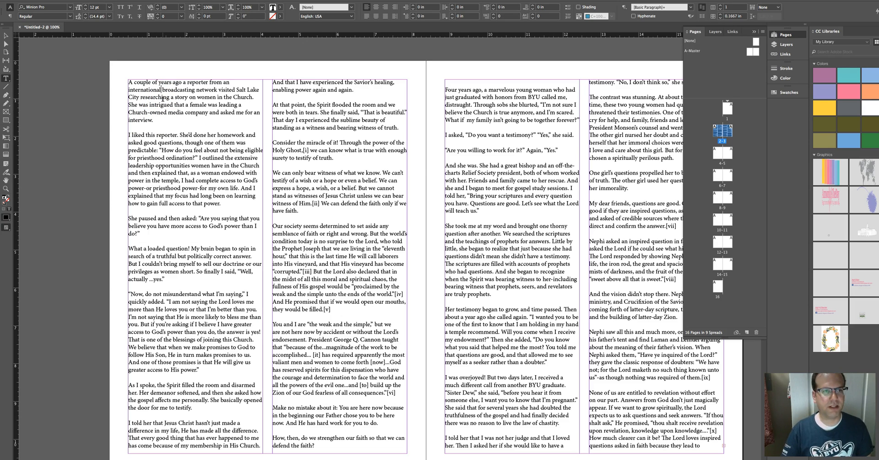
pyautogui.press('Return')
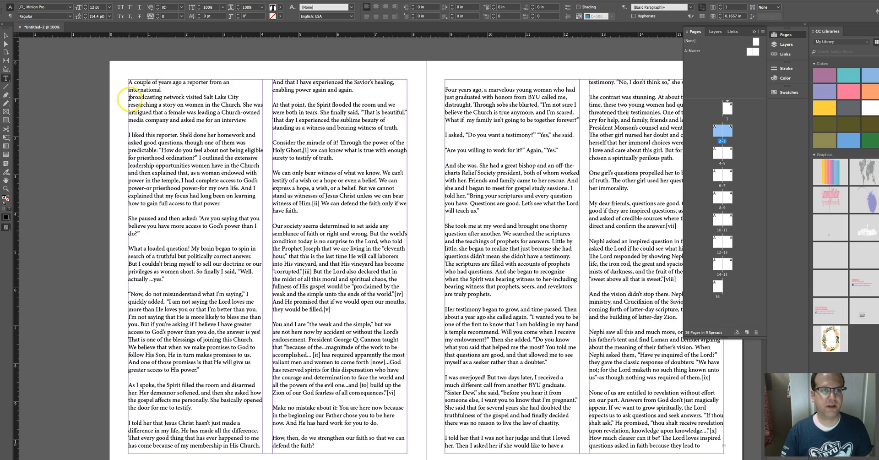
# Step: Select the opening line, open the Character panel, and set the line's tracking to -10
pyautogui.moveTo(161, 89); pyautogui.dragTo(125, 84)
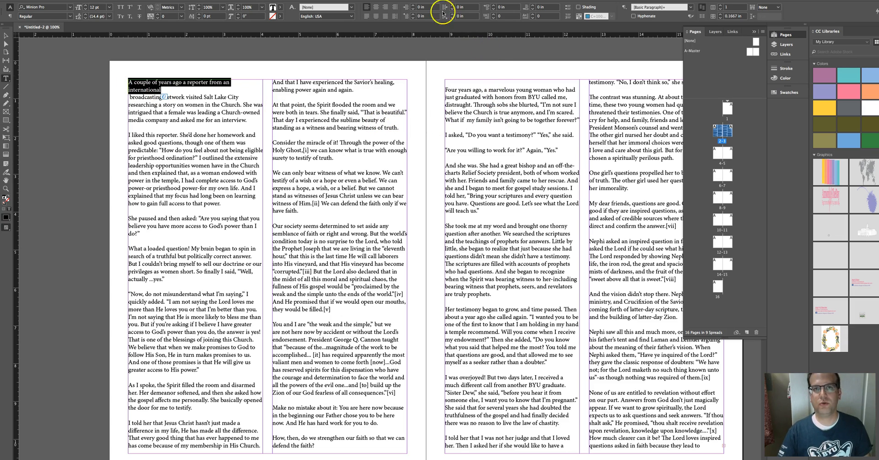
pyautogui.click(185, 0)
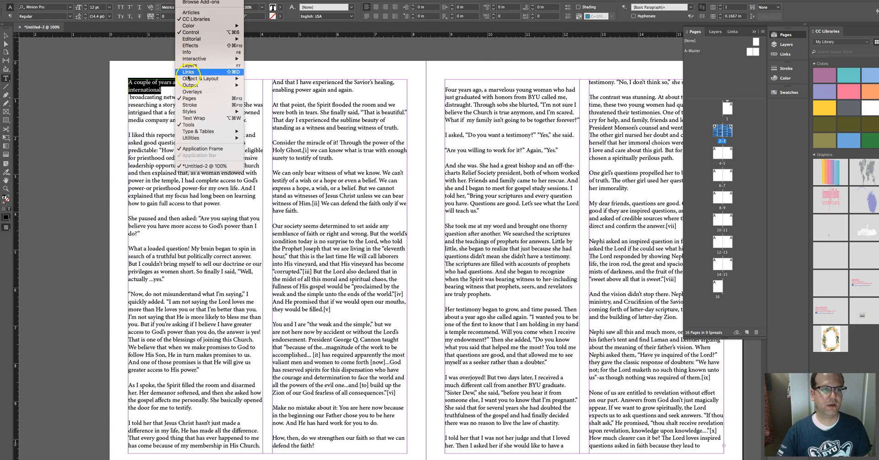
pyautogui.click(187, 131)
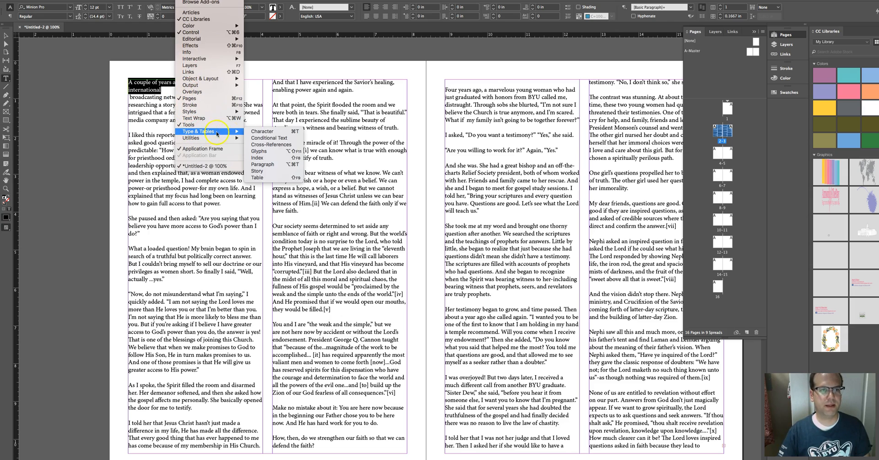
pyautogui.click(264, 133)
pyautogui.moveTo(259, 86); pyautogui.dragTo(451, 81)
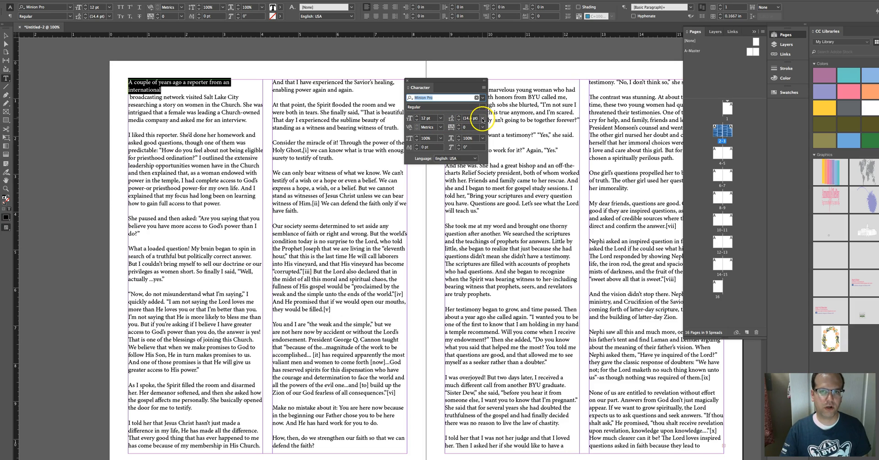
pyautogui.click(482, 119)
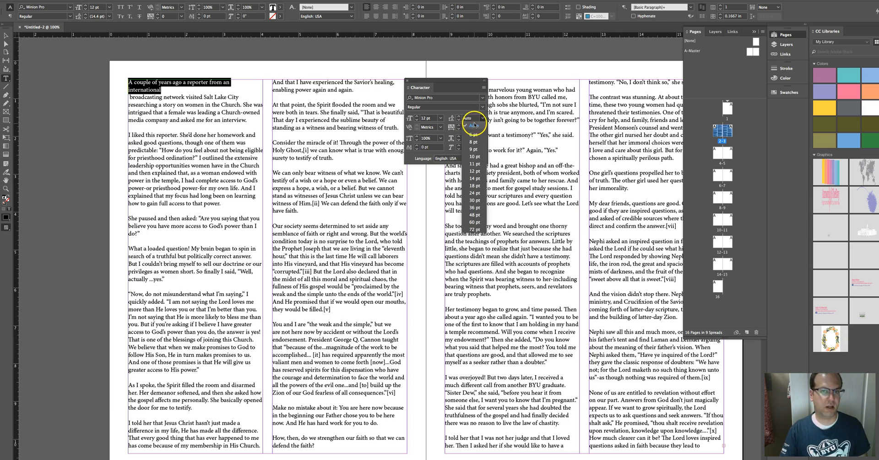
pyautogui.click(473, 126)
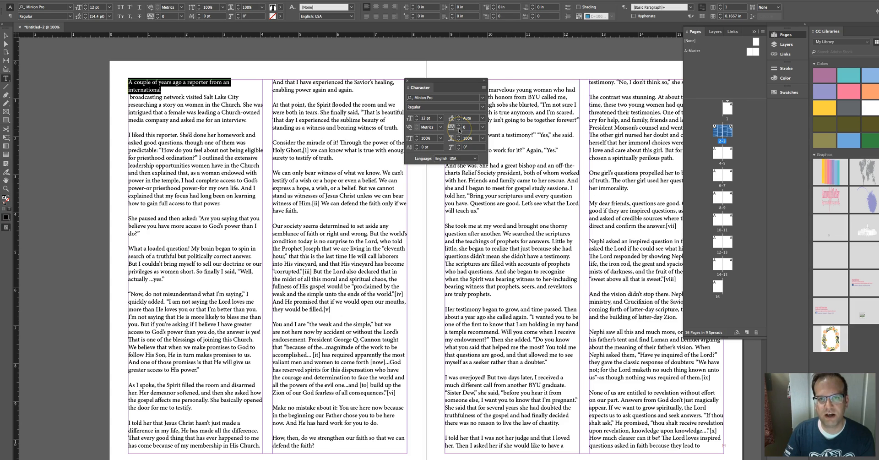
pyautogui.click(459, 130)
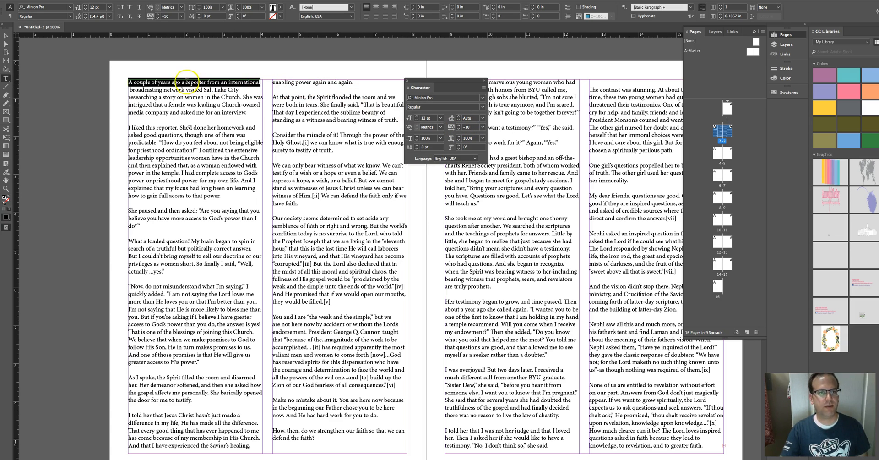
# Step: Reselect the opening line and set its tracking to -5
pyautogui.click(229, 82)
pyautogui.moveTo(260, 82); pyautogui.dragTo(133, 83)
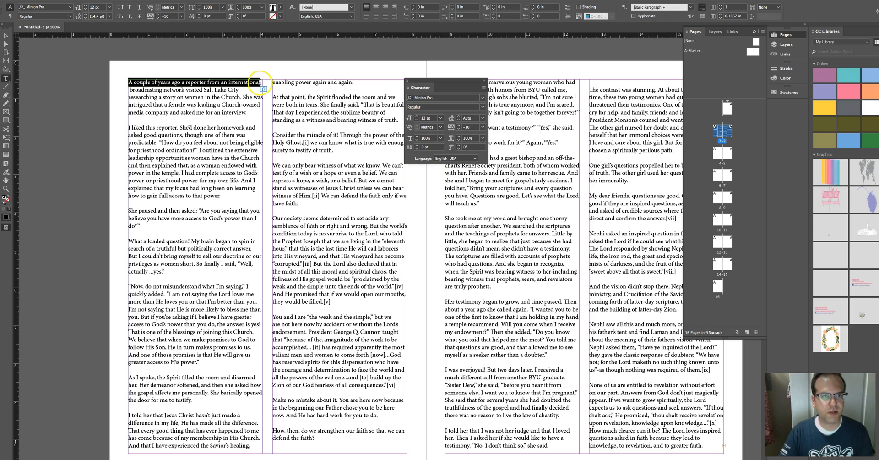
pyautogui.click(262, 83)
pyautogui.moveTo(262, 82); pyautogui.dragTo(128, 83)
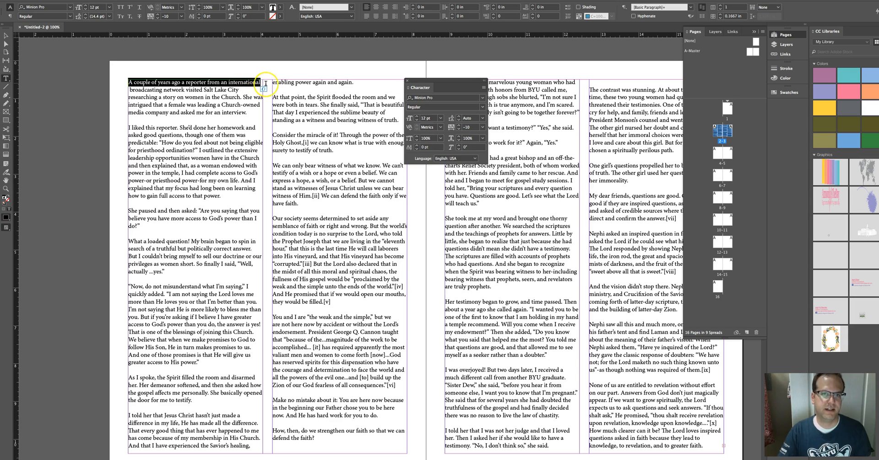
pyautogui.scroll(-5, 470, 128)
pyautogui.click(471, 128)
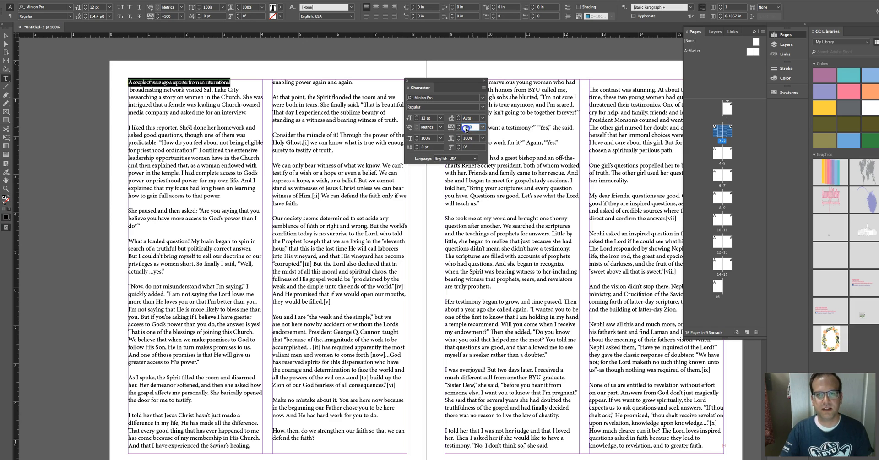
pyautogui.write('-5')
pyautogui.press('Return')
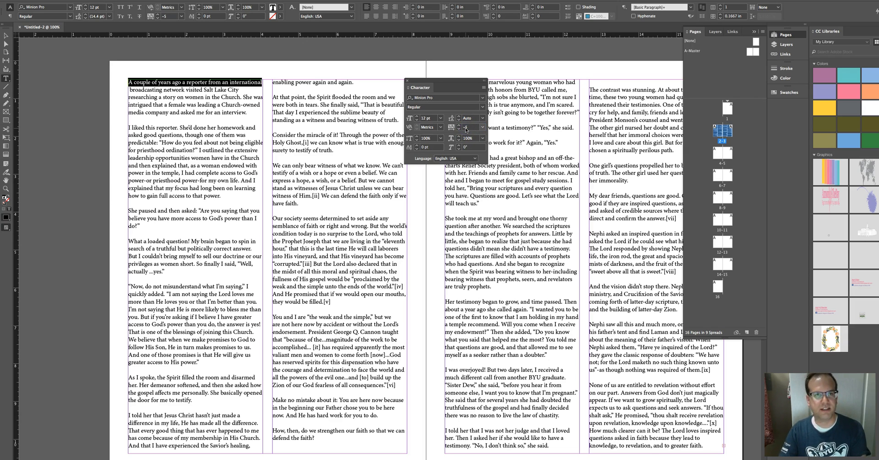
# Step: Reselect the opening line and set its tracking to -1
pyautogui.click(261, 87)
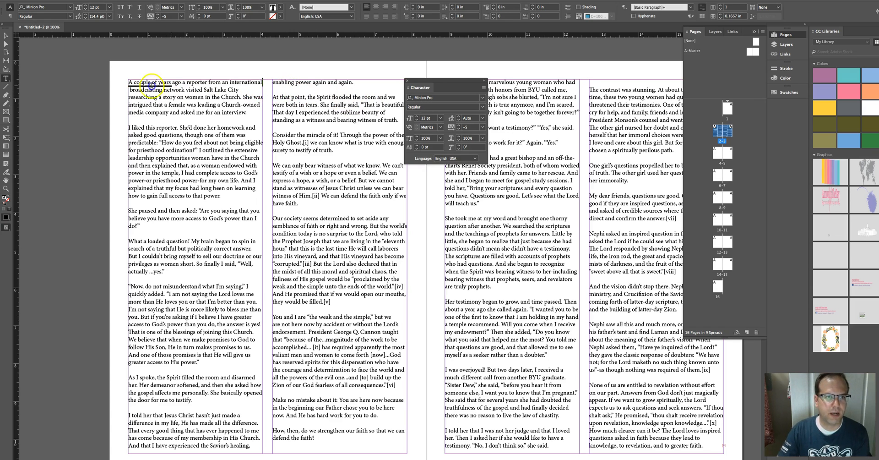
pyautogui.tripleClick(128, 83)
pyautogui.click(469, 128)
pyautogui.doubleClick(468, 127)
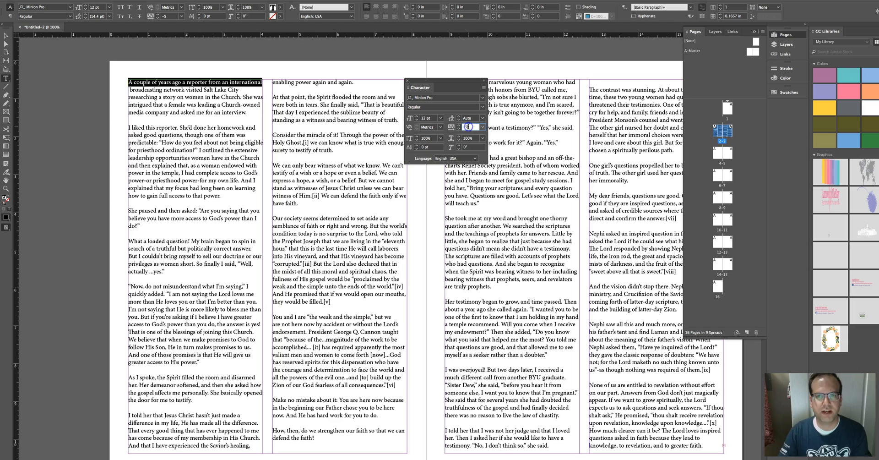
pyautogui.doubleClick(472, 128)
pyautogui.press('Return')
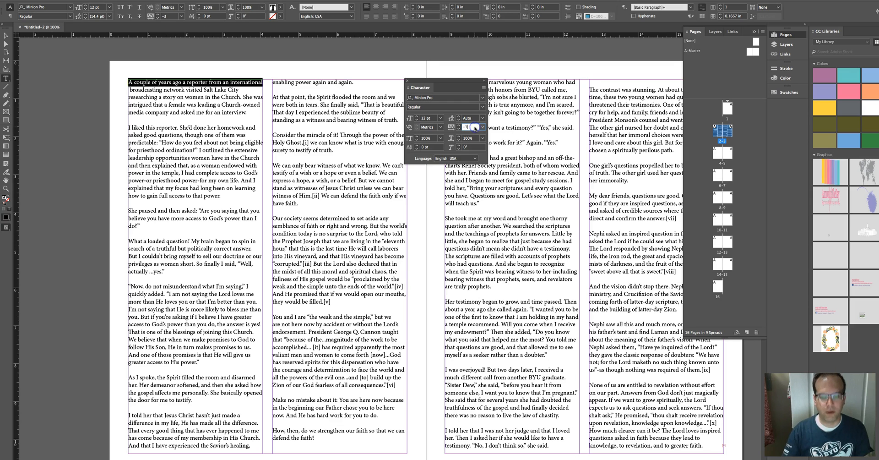
pyautogui.press('Return')
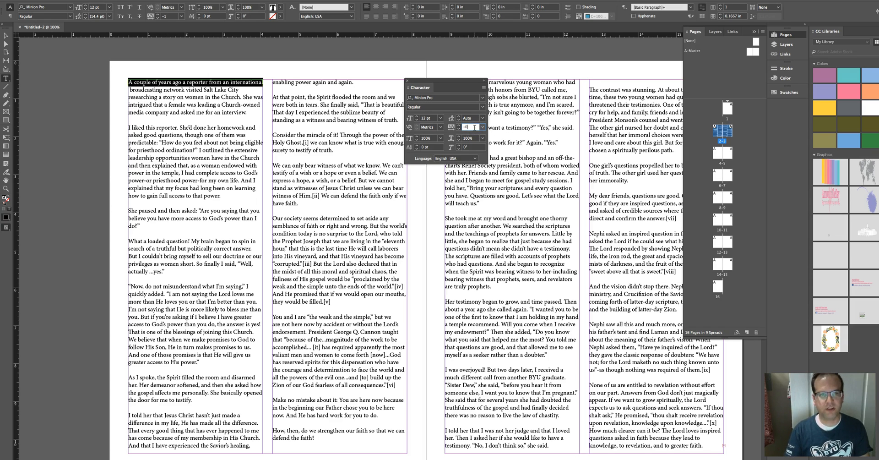
pyautogui.press('Return')
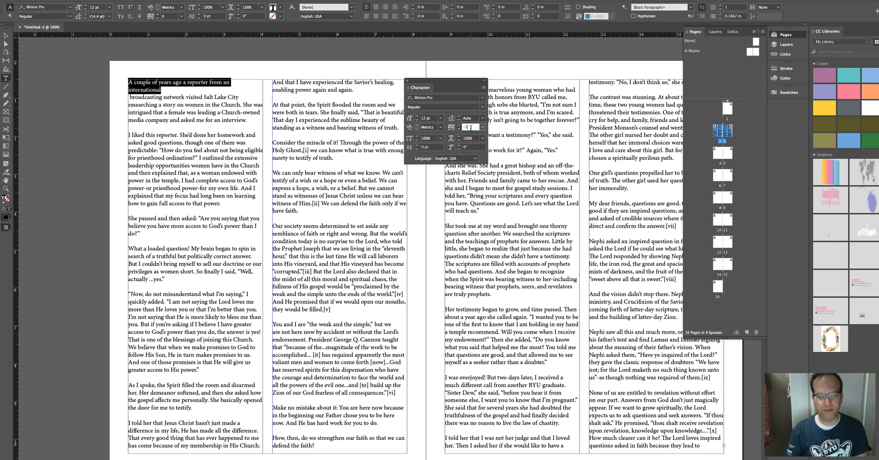
pyautogui.write('-1')
pyautogui.press('Return')
pyautogui.write('00')
pyautogui.press('Return')
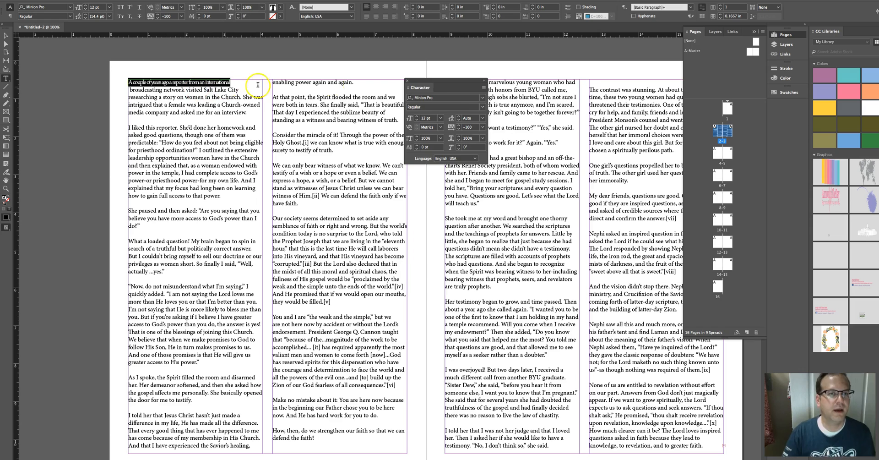
pyautogui.click(474, 130)
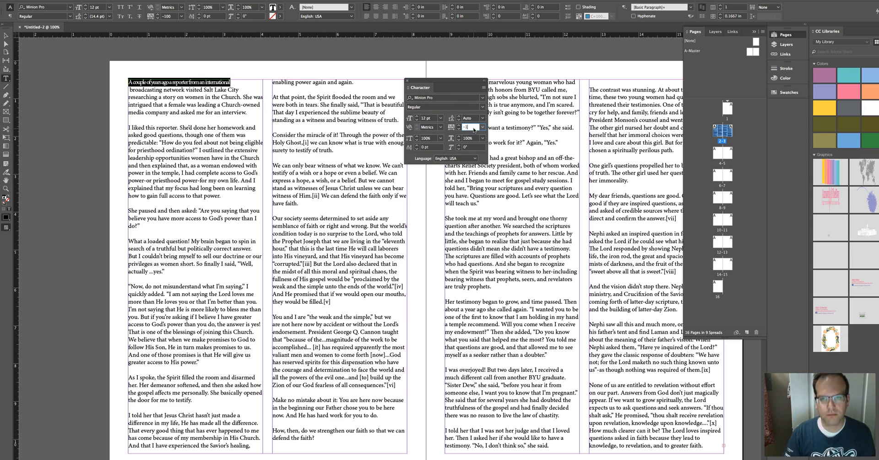
pyautogui.write('-1')
pyautogui.press('Return')
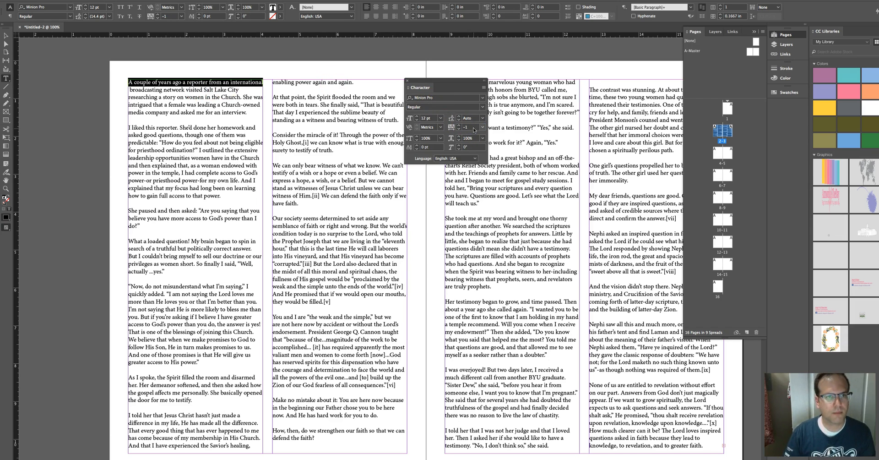
# Step: Insert a line break after "researching" so the second line ends there
pyautogui.click(130, 91)
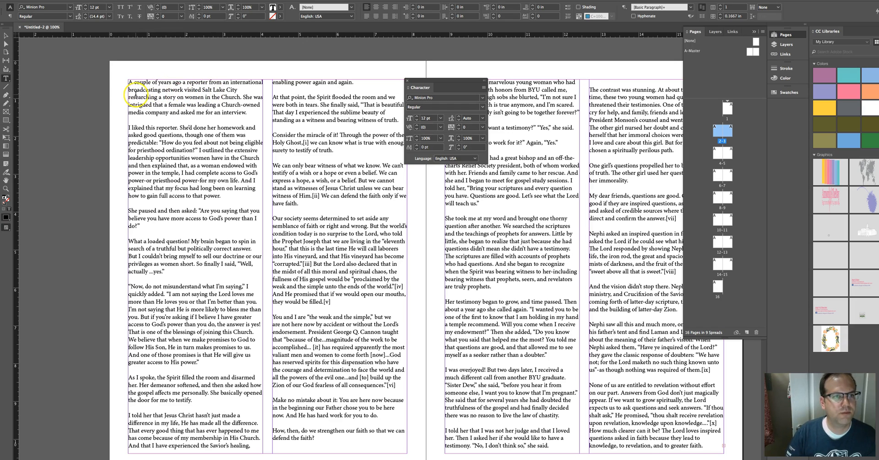
pyautogui.click(262, 91)
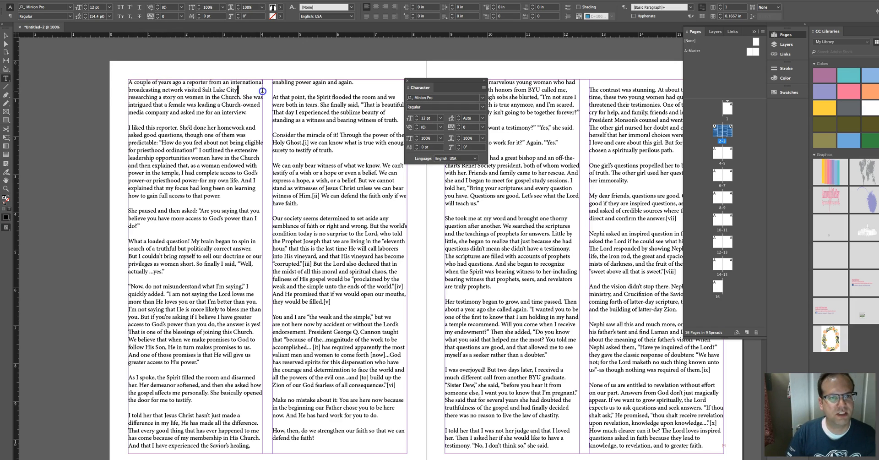
pyautogui.doubleClick(263, 92)
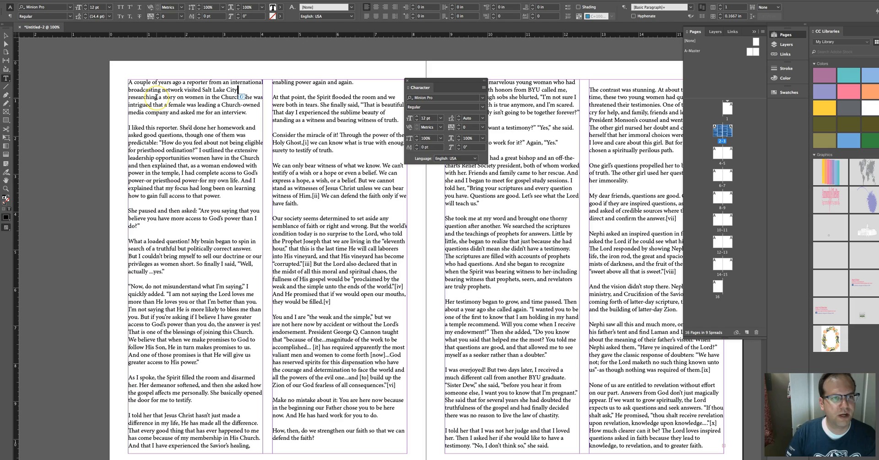
pyautogui.click(156, 97)
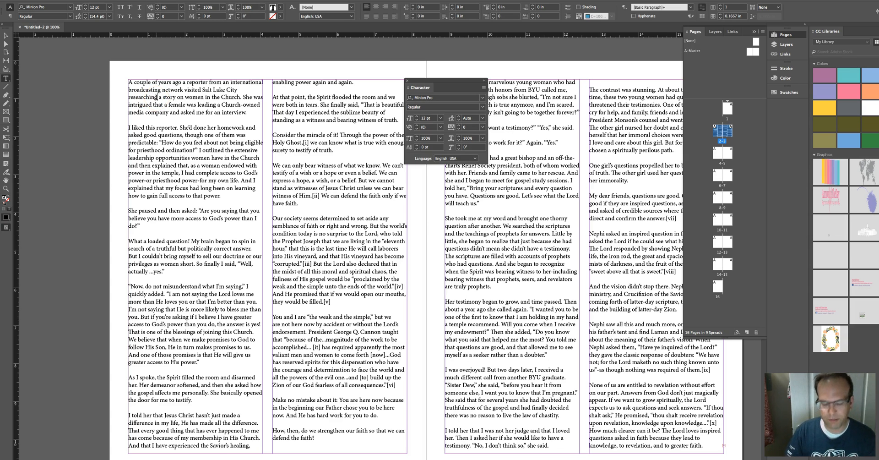
pyautogui.press('Return')
# Step: Select the second line and set its tracking to -14
pyautogui.moveTo(156, 98); pyautogui.dragTo(117, 89)
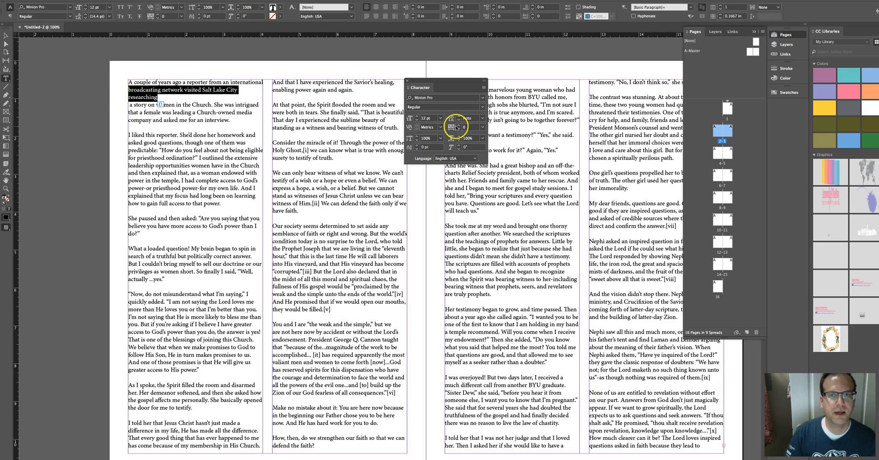
pyautogui.click(459, 129)
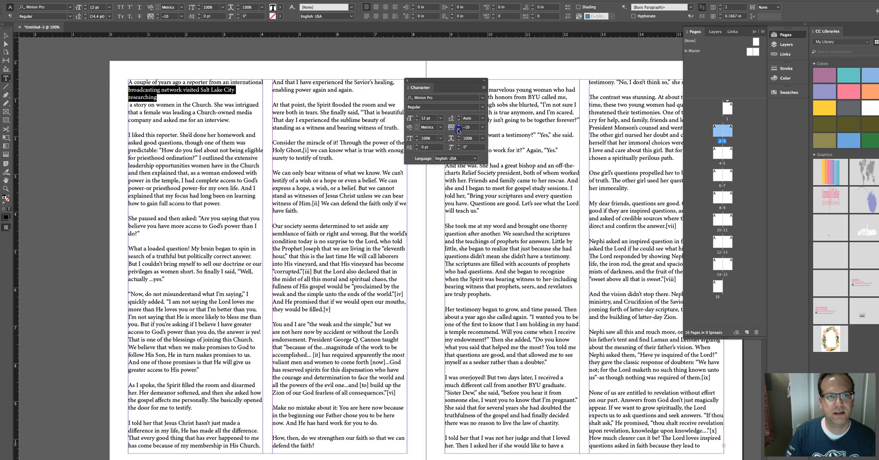
pyautogui.click(458, 129)
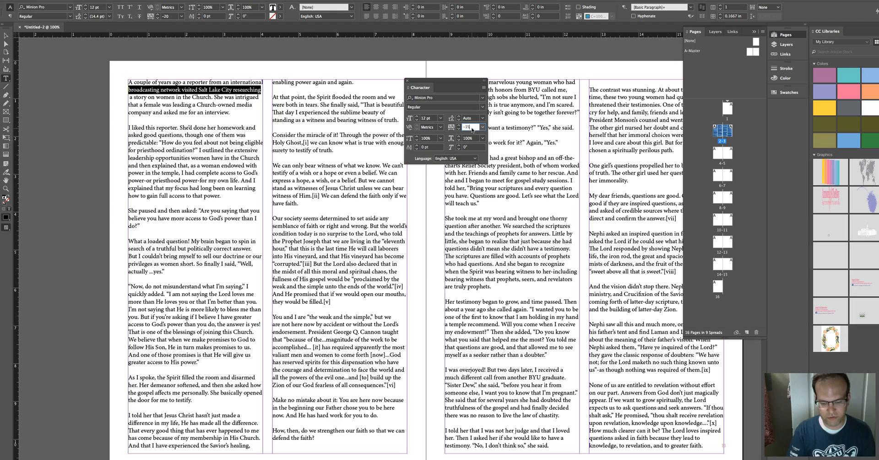
pyautogui.press('Return')
pyautogui.click(473, 130)
pyautogui.write('-14')
pyautogui.press('Return')
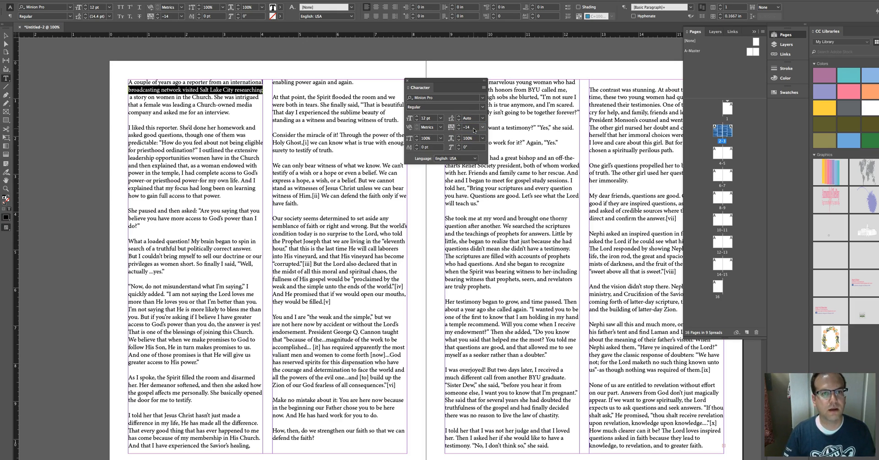
pyautogui.click(131, 97)
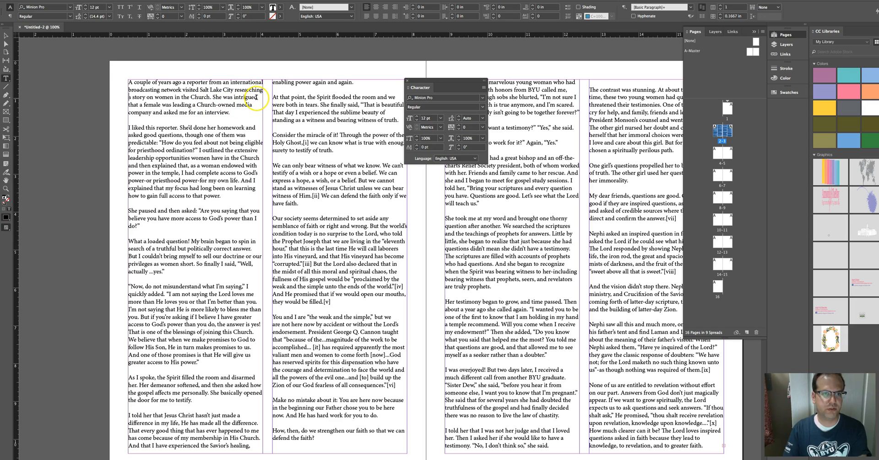
pyautogui.click(138, 104)
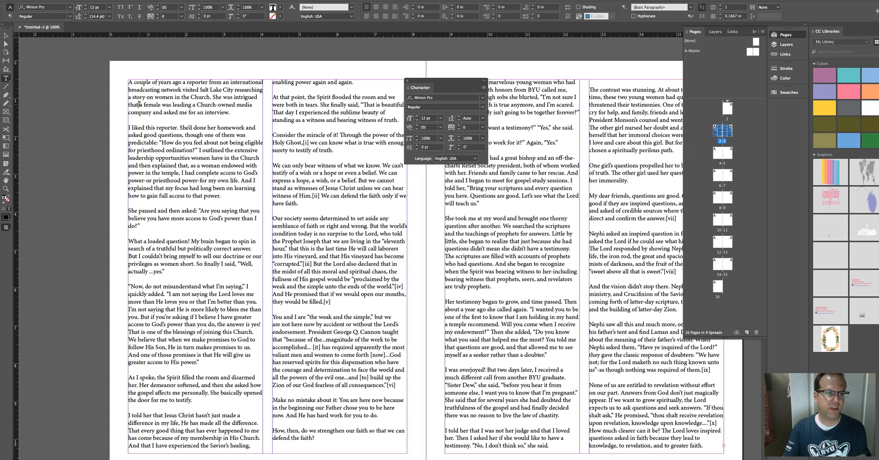
# Step: Select the third line of the opening paragraph and set its tracking to -17
pyautogui.press('Return')
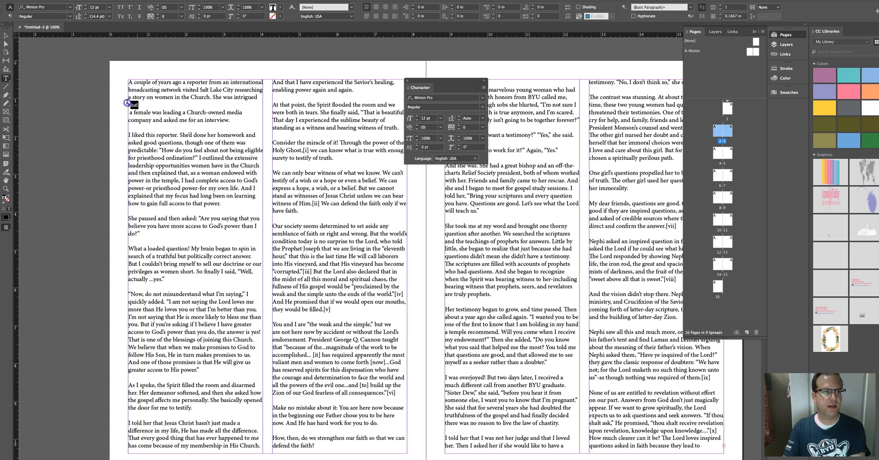
pyautogui.moveTo(127, 102); pyautogui.dragTo(124, 98)
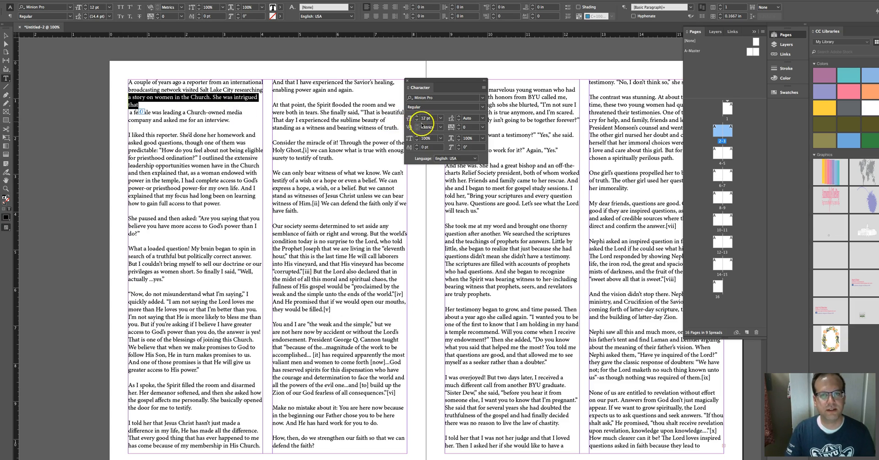
pyautogui.click(459, 129)
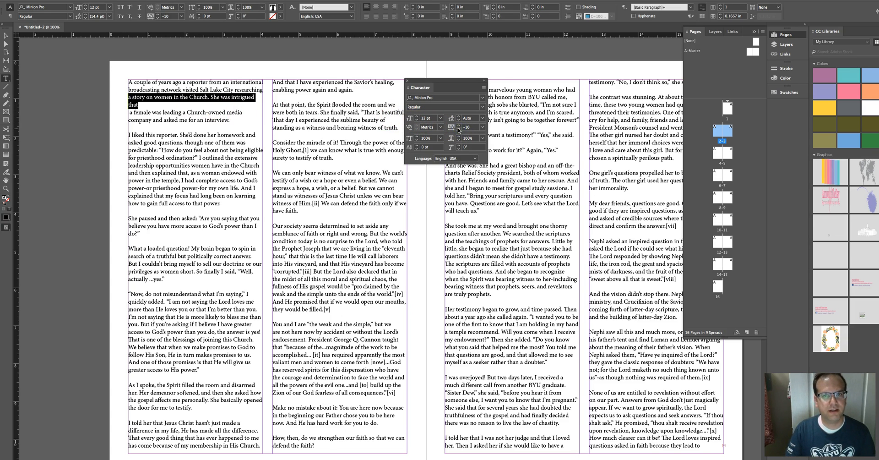
pyautogui.click(459, 130)
pyautogui.doubleClick(464, 127)
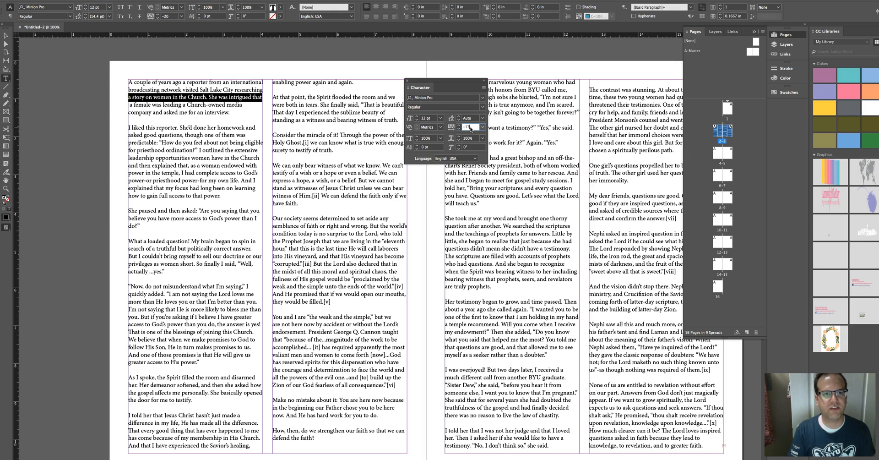
pyautogui.press('Return')
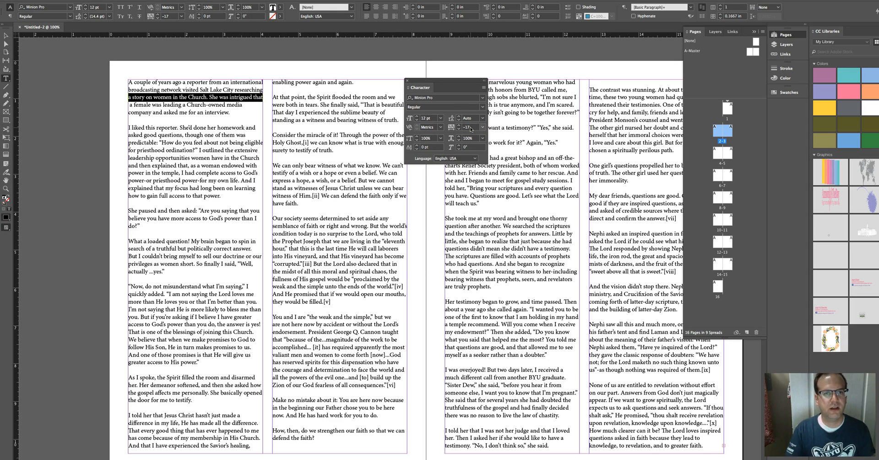
# Step: Insert a line break after "company" so the fourth line ends there
pyautogui.click(130, 105)
pyautogui.click(150, 108)
pyautogui.click(150, 112)
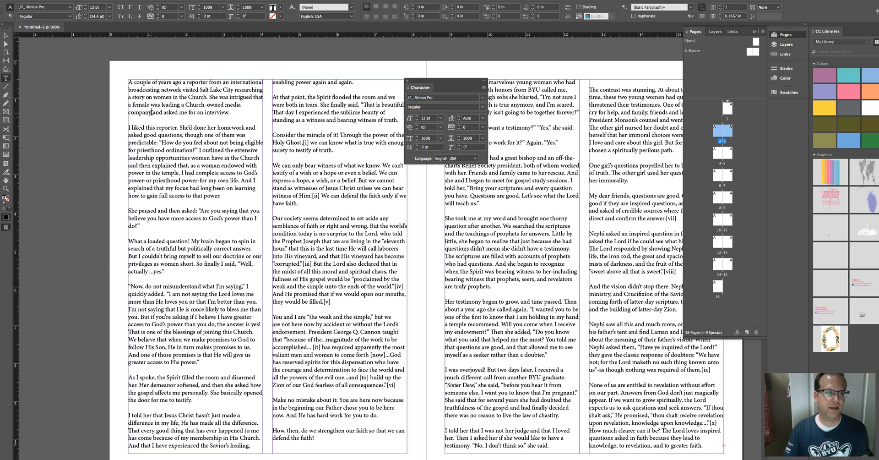
pyautogui.press('Return')
# Step: Select the fourth line and set its tracking to -8
pyautogui.moveTo(151, 113); pyautogui.dragTo(127, 106)
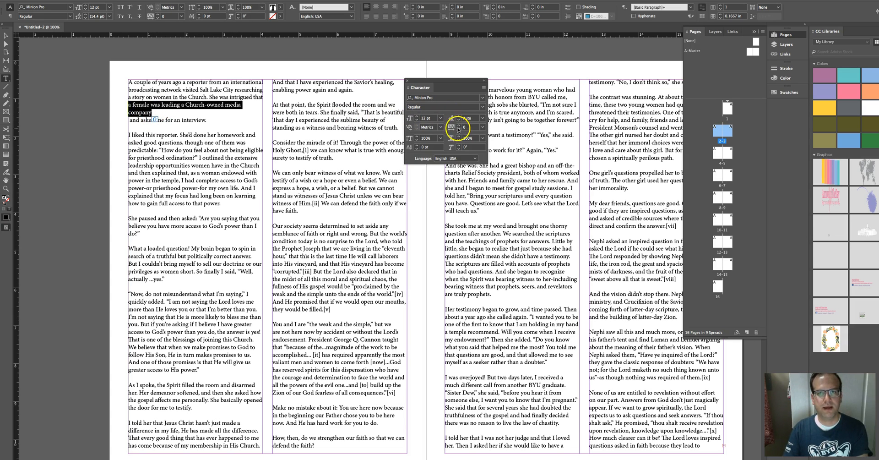
pyautogui.click(459, 130)
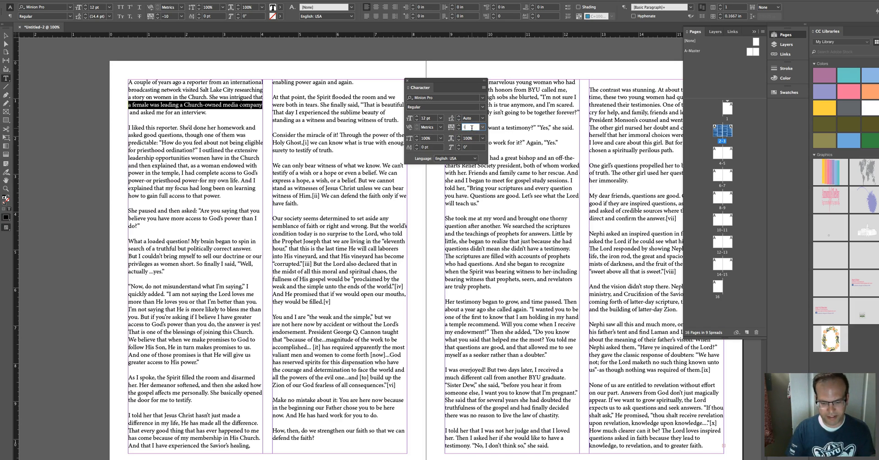
pyautogui.press('Return')
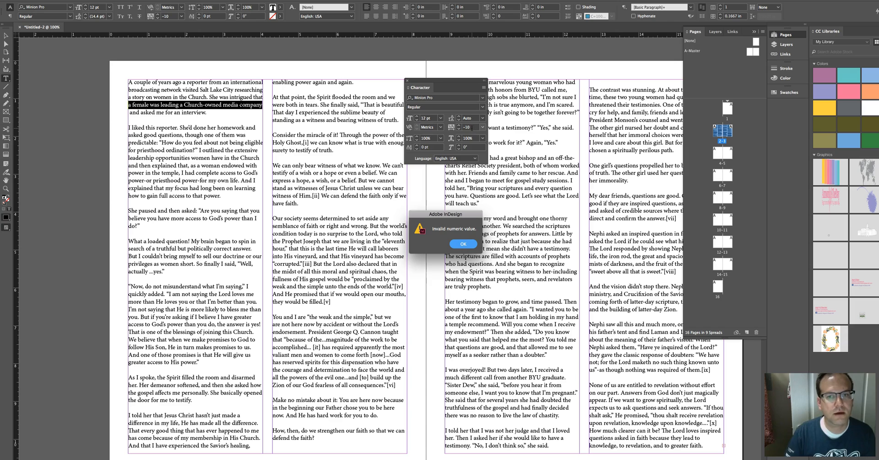
pyautogui.click(463, 244)
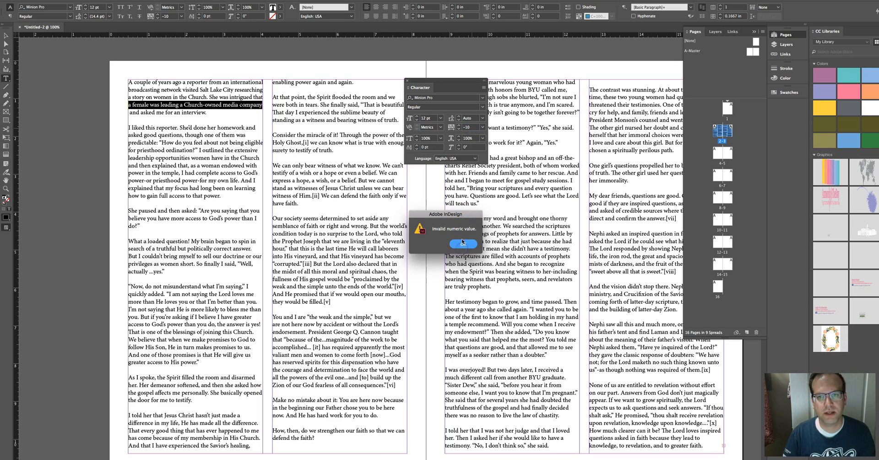
pyautogui.click(470, 127)
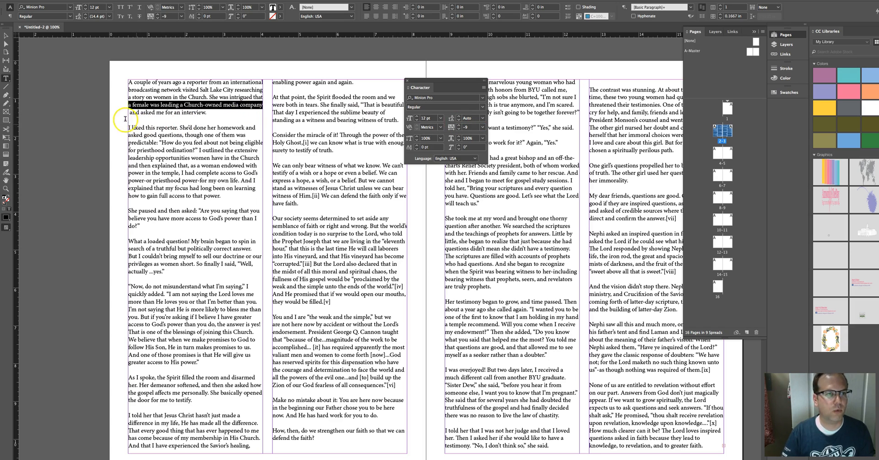
# Step: Deselect the text and hide frame edges to preview the layout
pyautogui.click(130, 113)
pyautogui.click(218, 113)
pyautogui.click(6, 36)
pyautogui.click(61, 71)
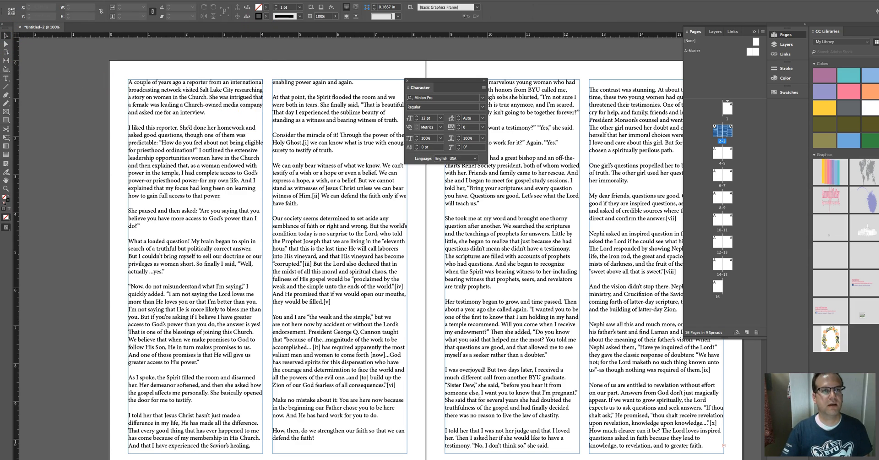
pyautogui.click(166, 0)
pyautogui.moveTo(178, 110)
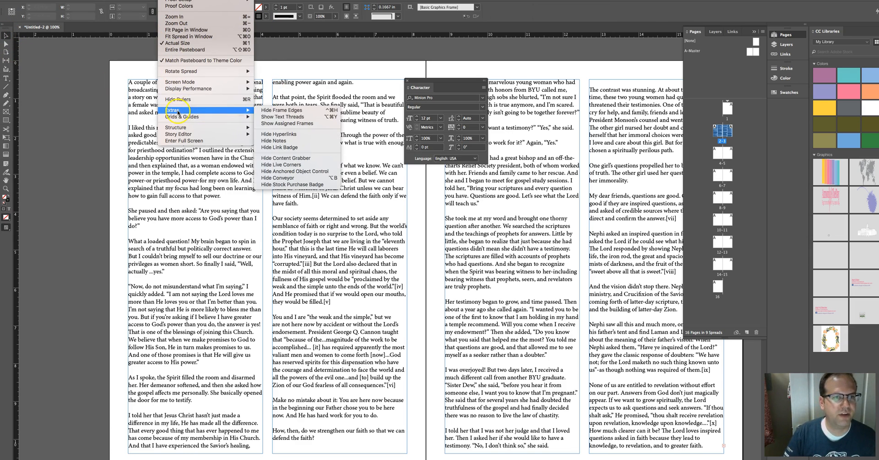
pyautogui.click(285, 110)
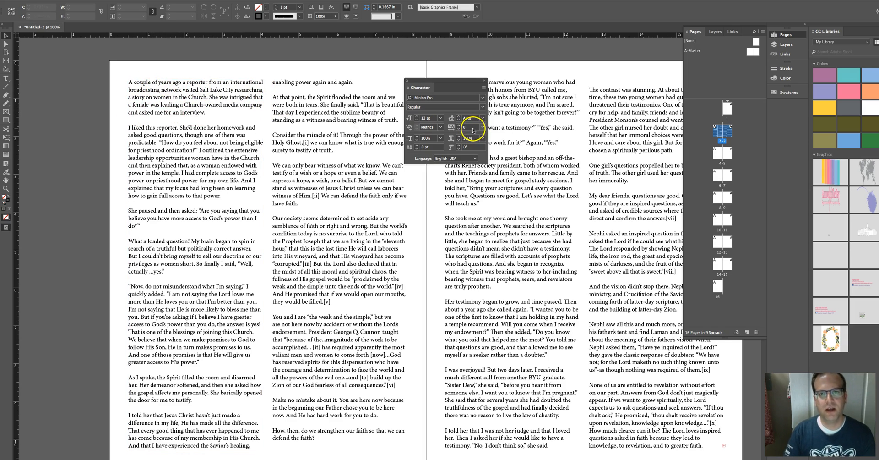
pyautogui.moveTo(472, 130); pyautogui.dragTo(460, 130)
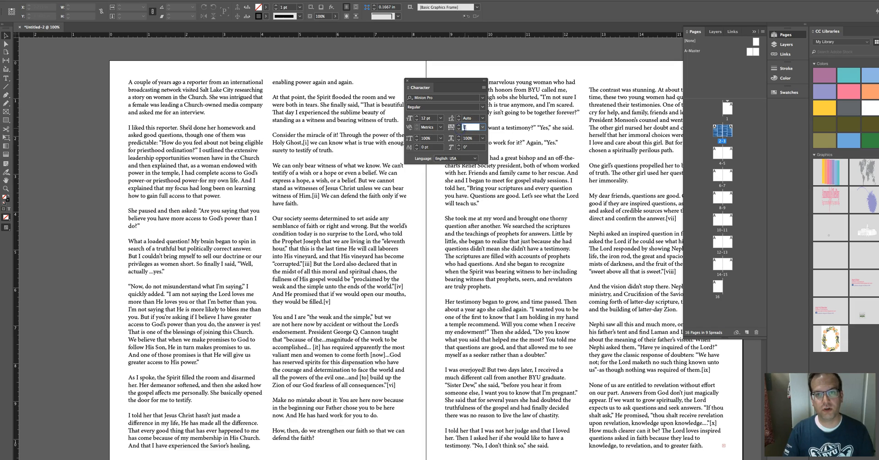
pyautogui.moveTo(467, 128); pyautogui.dragTo(461, 129)
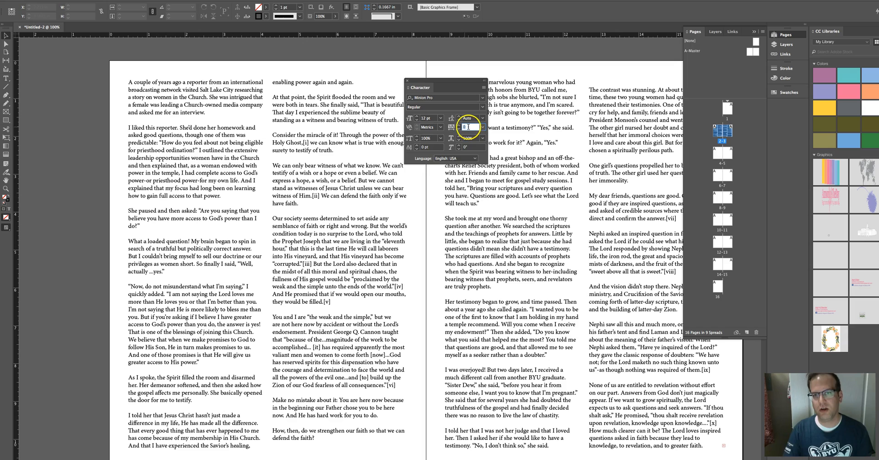
pyautogui.click(483, 129)
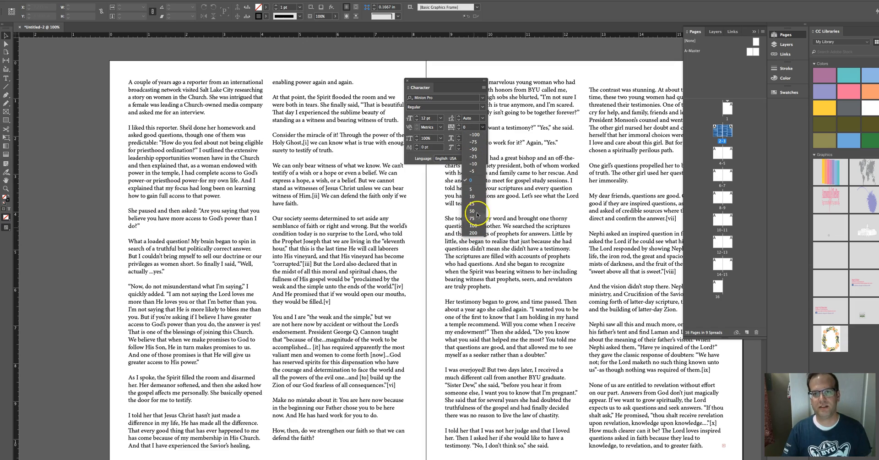
pyautogui.click(474, 130)
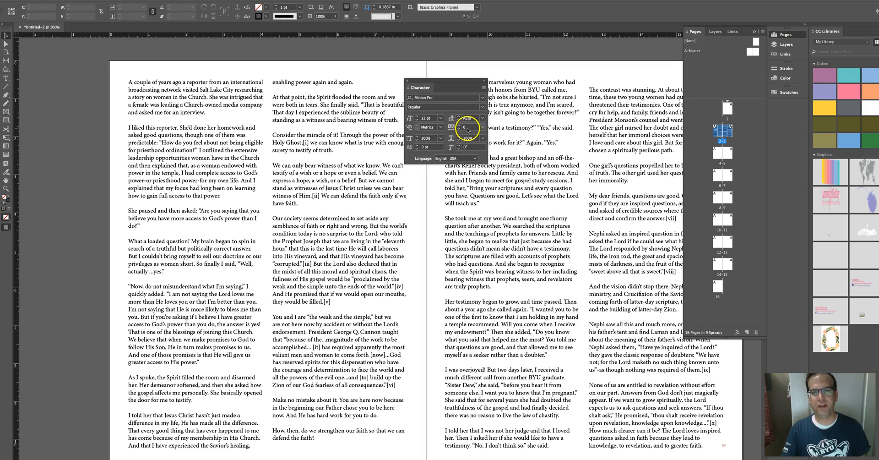
pyautogui.doubleClick(462, 128)
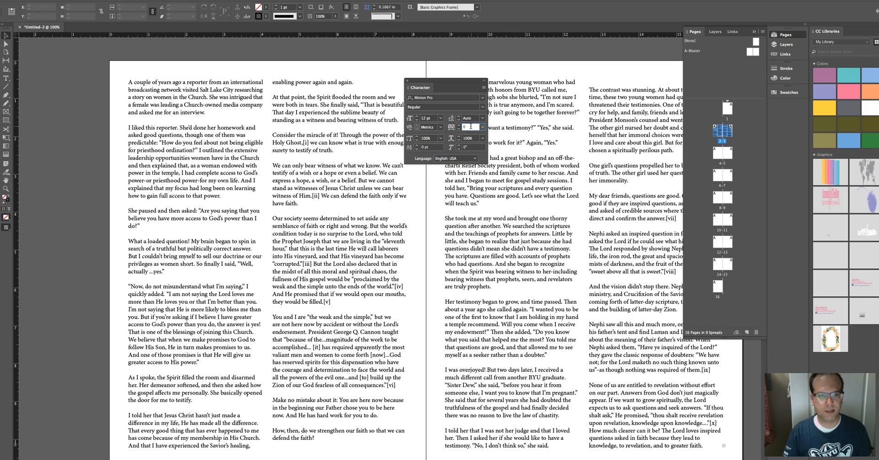
# Step: Select the second column's text frame and move it over onto the right-hand page
pyautogui.moveTo(423, 82); pyautogui.dragTo(447, 73)
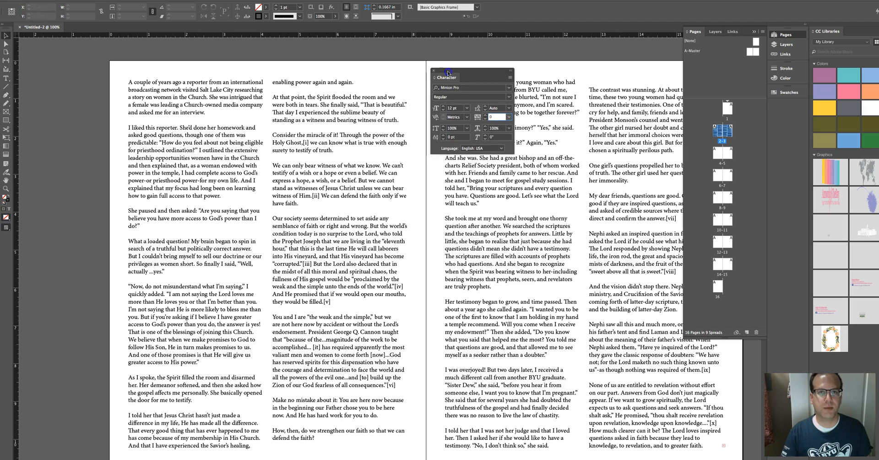
pyautogui.click(6, 37)
pyautogui.click(69, 98)
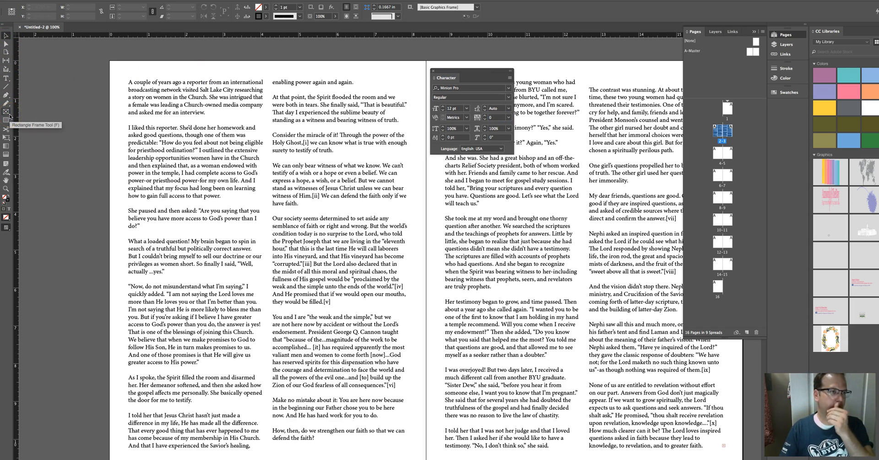
pyautogui.click(7, 121)
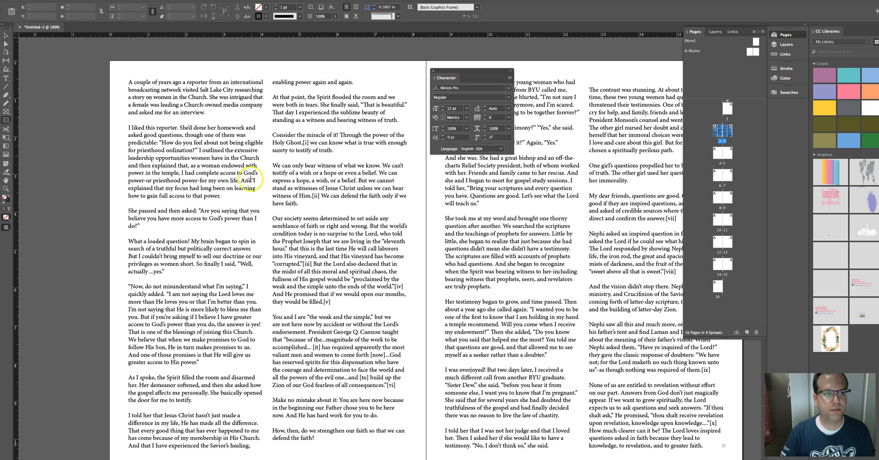
pyautogui.click(5, 35)
pyautogui.click(314, 148)
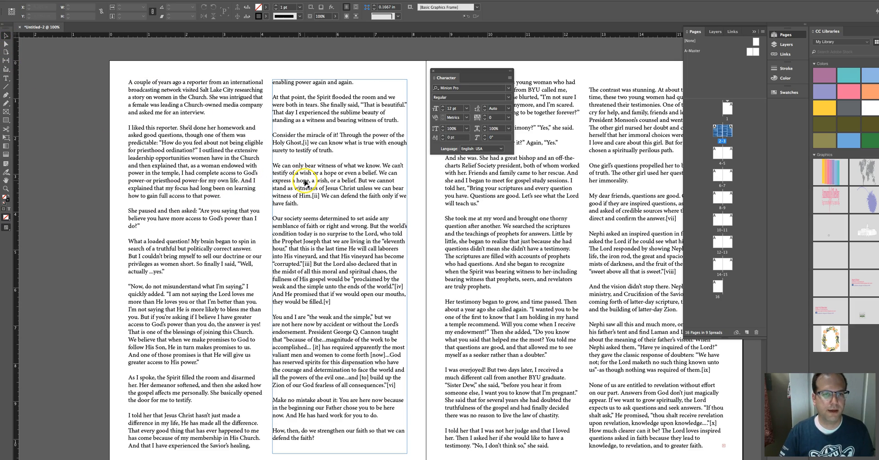
pyautogui.moveTo(306, 182); pyautogui.dragTo(437, 192)
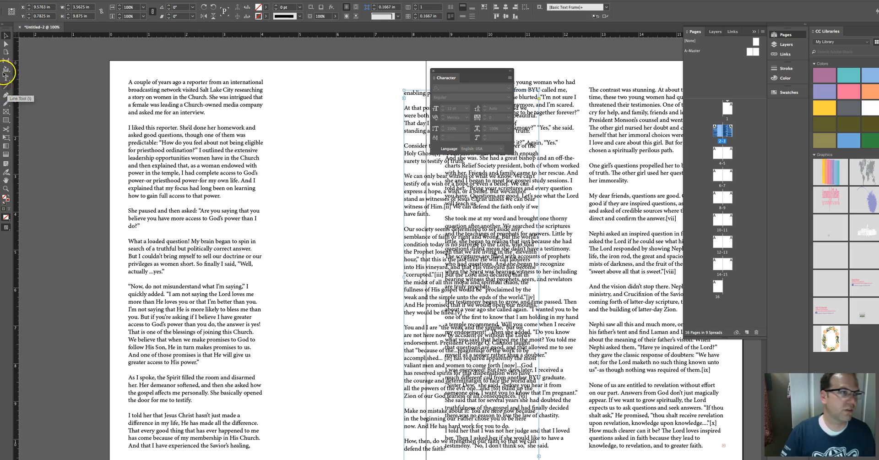
# Step: Draw a closed, tall tapering spire shape about 2.5 in wide and 4.1 in tall with the Pen tool
pyautogui.click(6, 95)
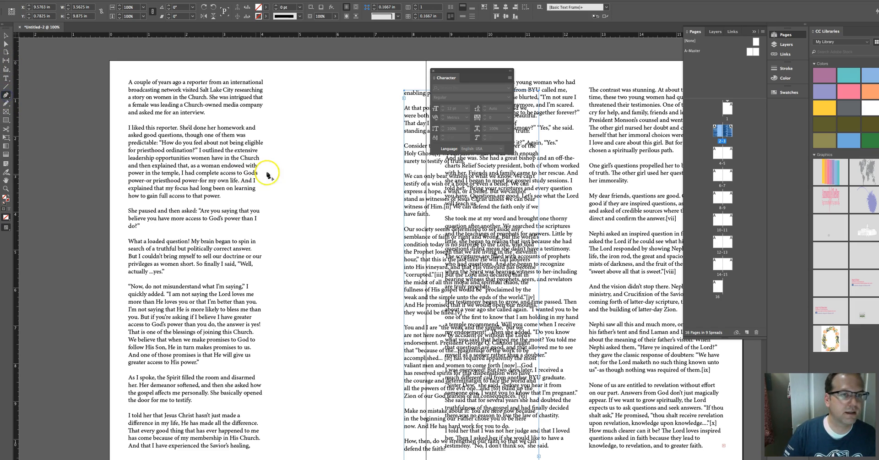
pyautogui.click(299, 160)
pyautogui.click(289, 223)
pyautogui.click(287, 276)
pyautogui.click(268, 281)
pyautogui.click(268, 310)
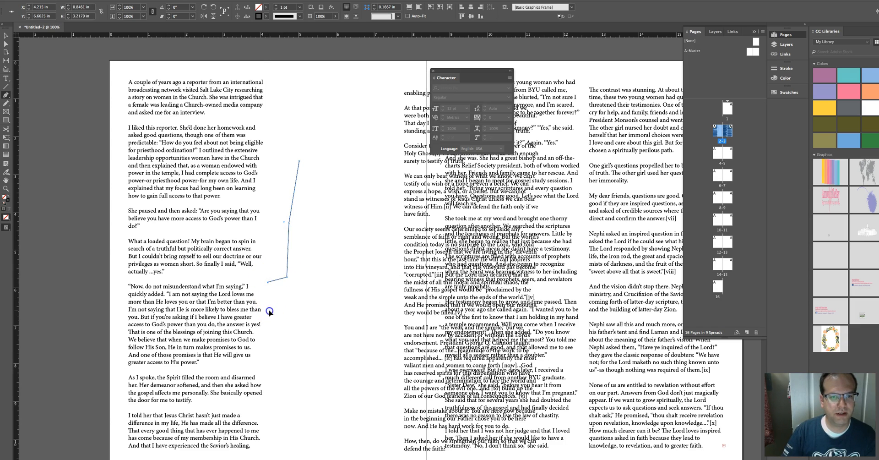
pyautogui.click(361, 312)
pyautogui.click(356, 283)
pyautogui.click(336, 280)
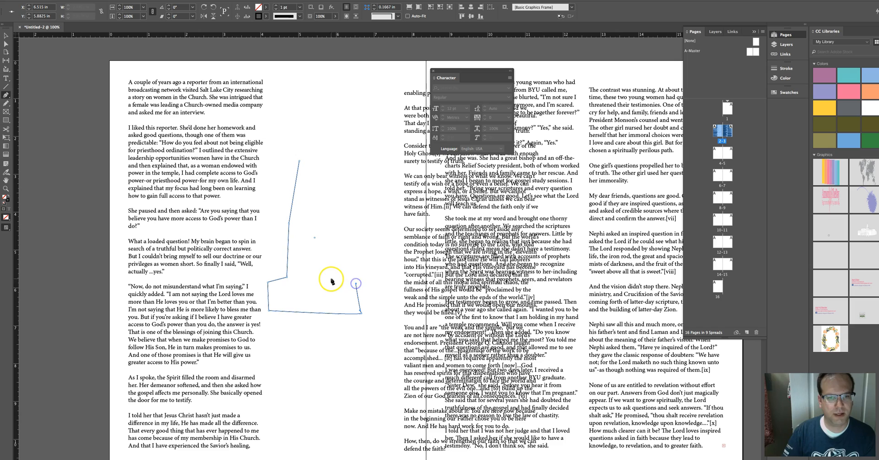
pyautogui.click(328, 224)
pyautogui.click(310, 160)
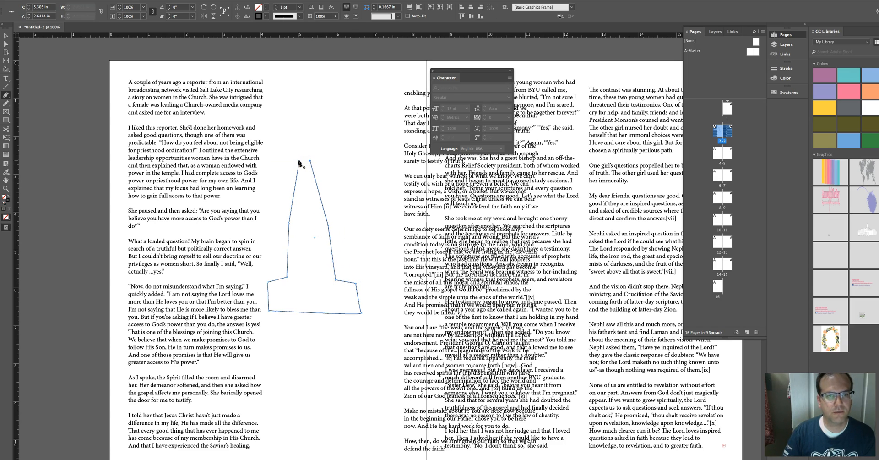
pyautogui.click(300, 161)
# Step: Move the spire shape into the first column and wrap text around its object shape with a 0.125 in offset
pyautogui.click(6, 35)
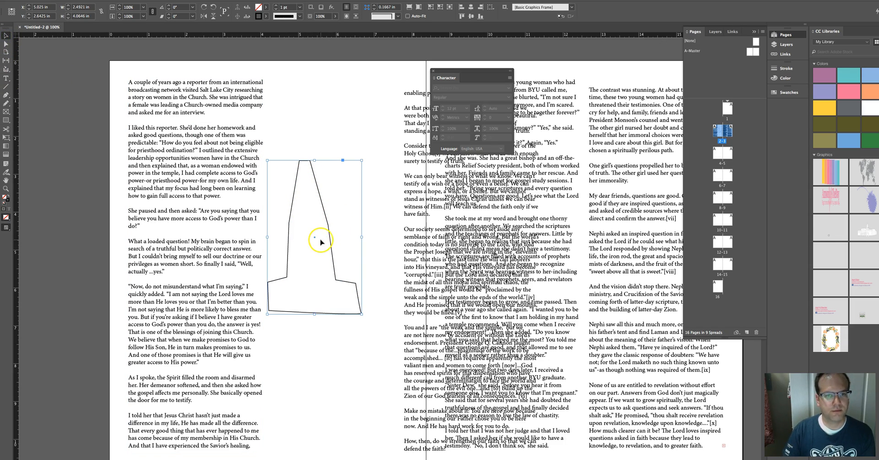
pyautogui.moveTo(315, 238); pyautogui.dragTo(292, 209)
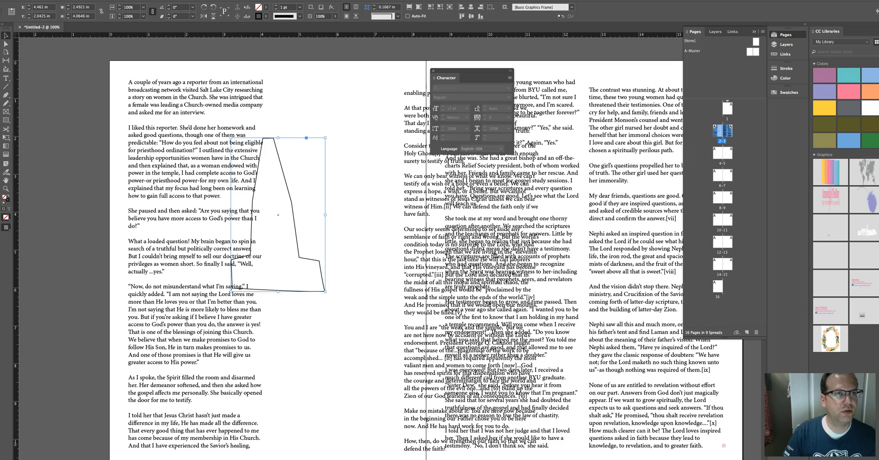
pyautogui.click(187, 0)
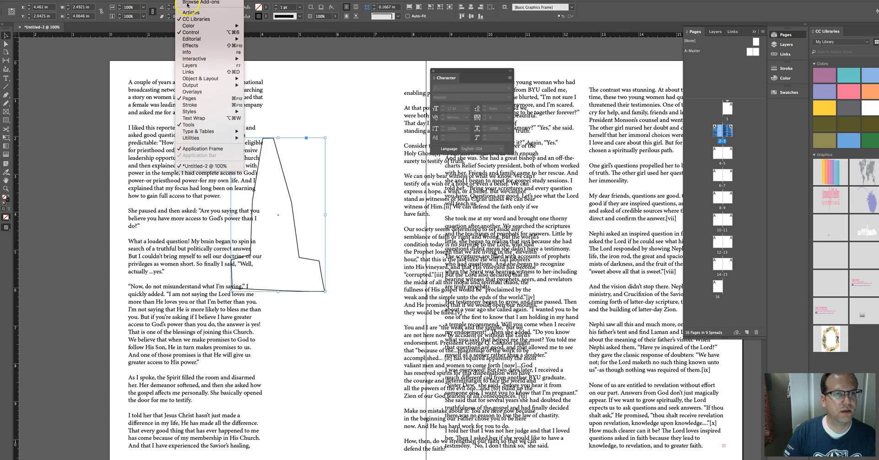
pyautogui.click(199, 117)
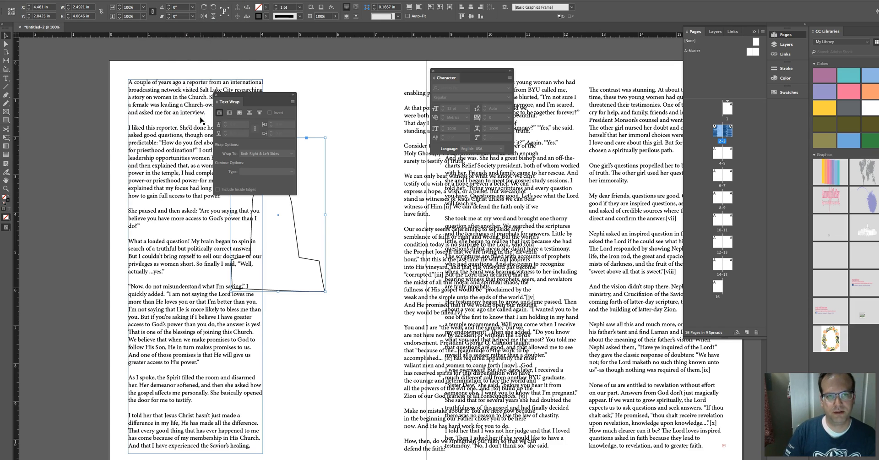
pyautogui.click(239, 113)
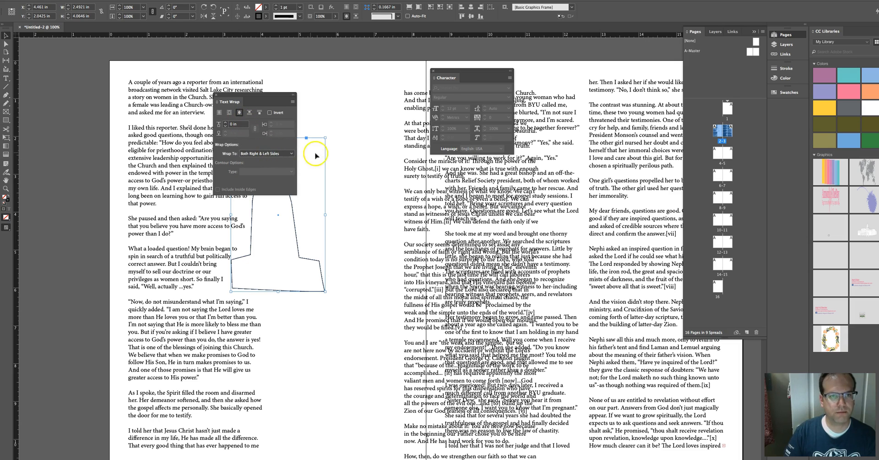
pyautogui.moveTo(247, 94); pyautogui.dragTo(392, 97)
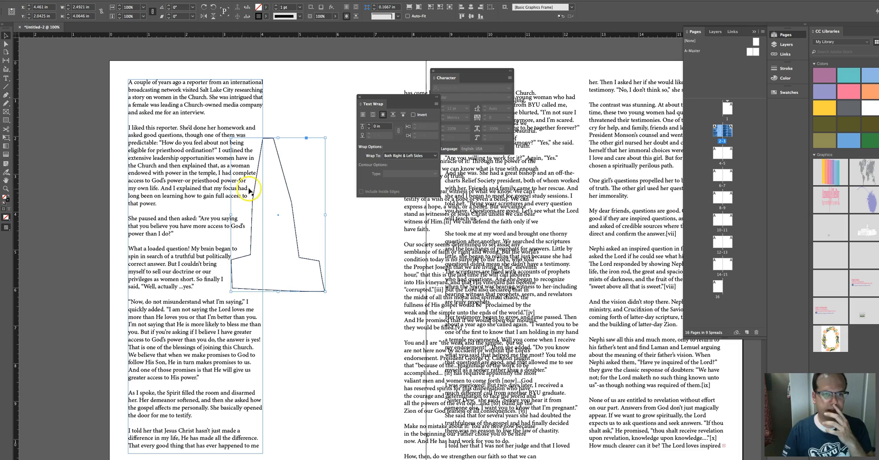
pyautogui.click(369, 125)
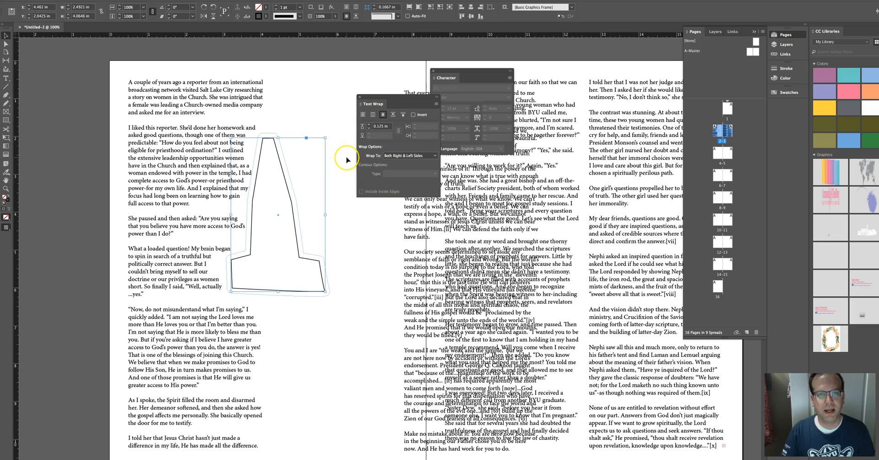
pyautogui.click(369, 124)
pyautogui.click(369, 125)
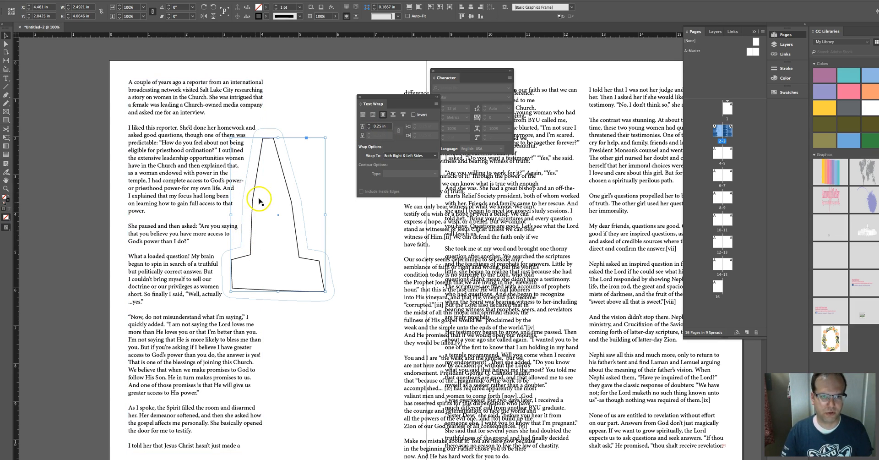
pyautogui.click(369, 128)
pyautogui.click(369, 128)
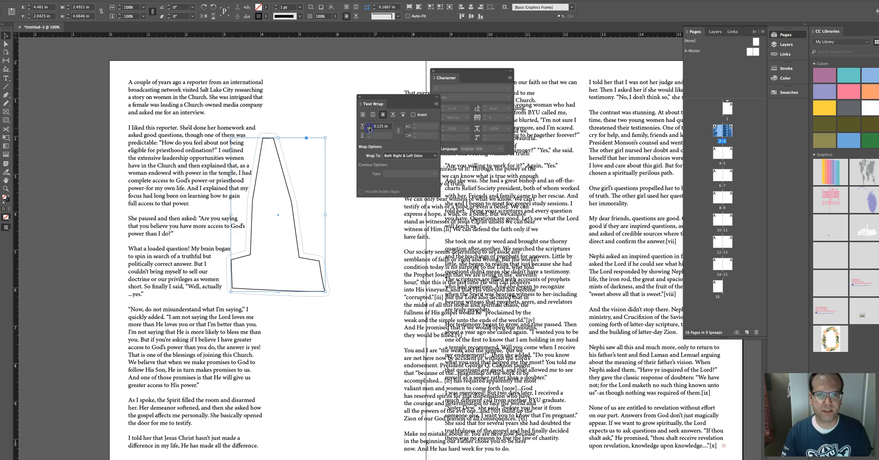
# Step: Break the paragraph after “asked” and tighten the tracking of the “I liked this reporter… asked” line to -22
pyautogui.click(337, 177)
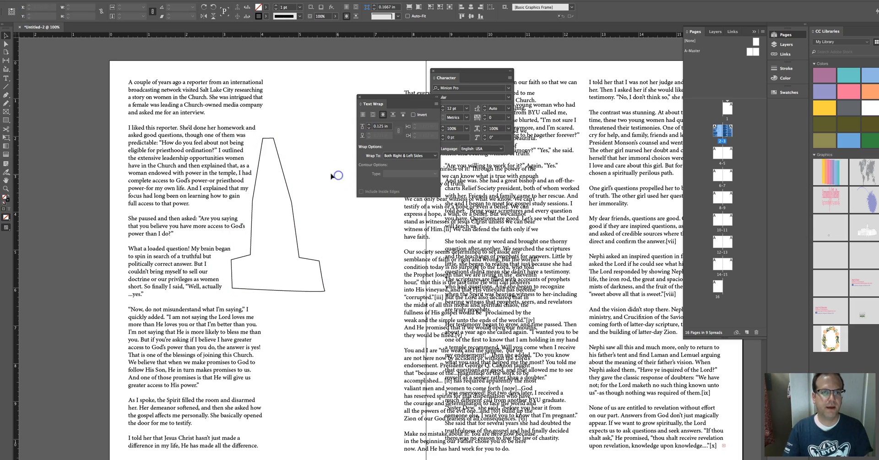
pyautogui.doubleClick(249, 127)
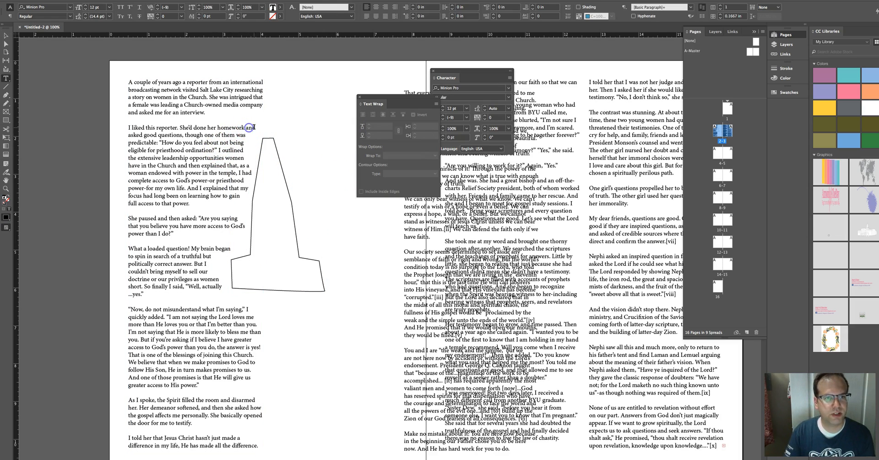
pyautogui.click(143, 134)
pyautogui.press('Return')
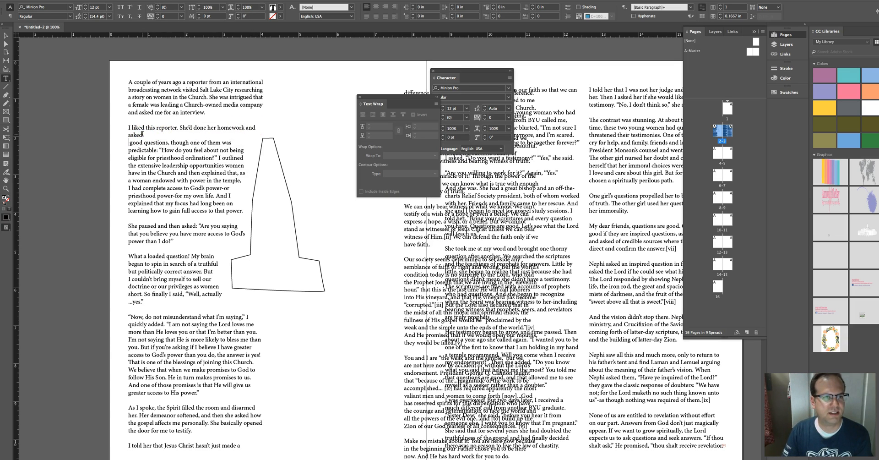
pyautogui.moveTo(142, 134); pyautogui.dragTo(121, 128)
pyautogui.click(472, 76)
pyautogui.click(484, 120)
pyautogui.click(485, 120)
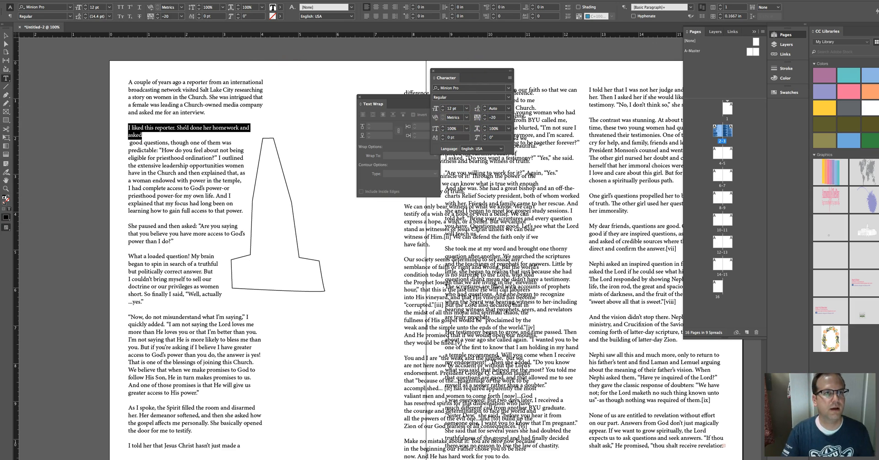
pyautogui.click(167, 0)
pyautogui.moveTo(215, 111)
pyautogui.click(279, 112)
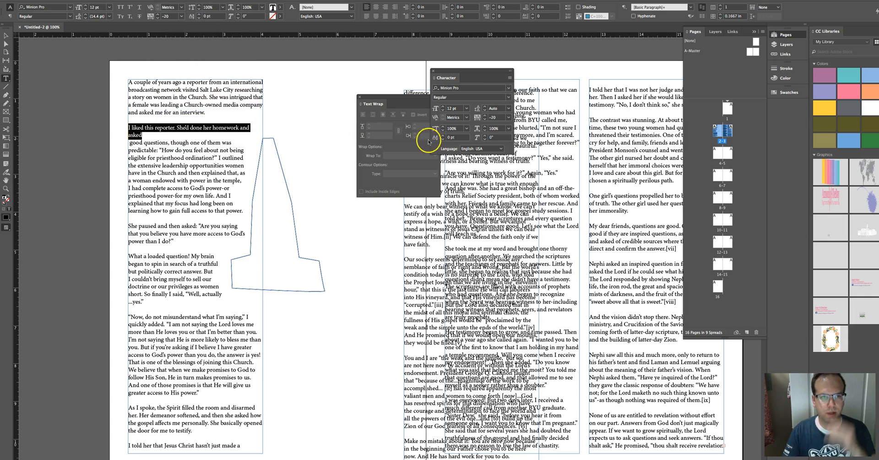
pyautogui.click(485, 120)
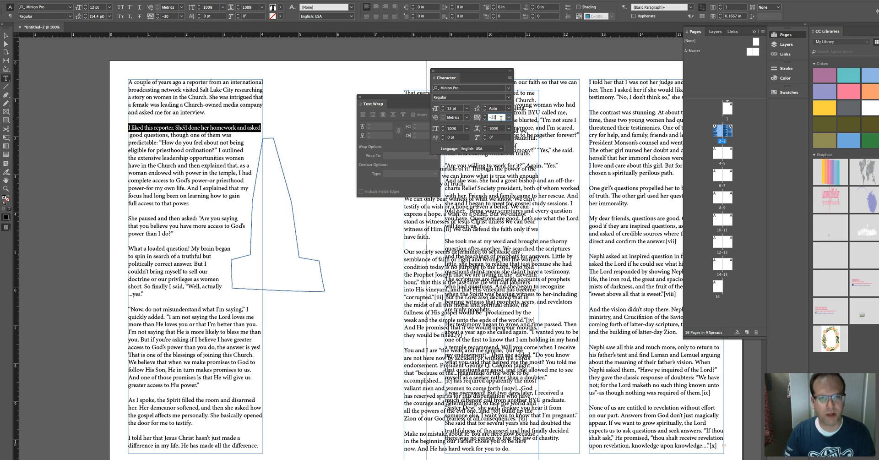
pyautogui.click(501, 118)
pyautogui.write('-22')
pyautogui.press('Return')
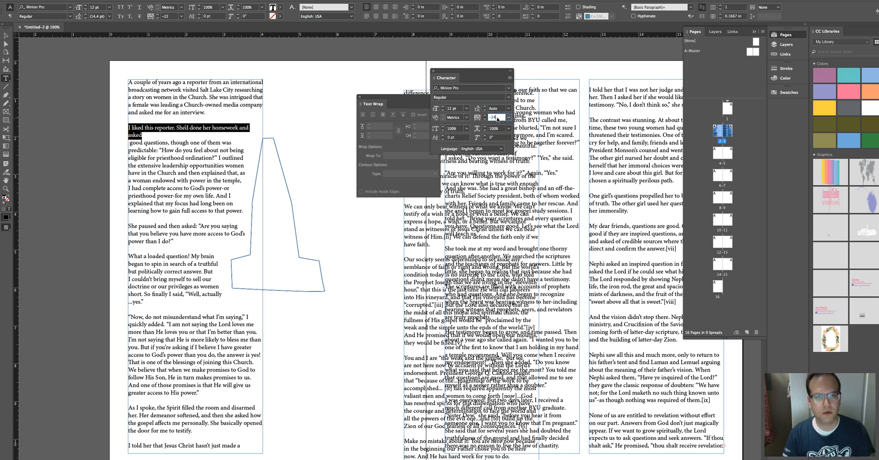
pyautogui.press('Return')
# Step: Start a new line after “predictable:” and set the tracking of the “good questions… predictable:” line to -5
pyautogui.click(130, 136)
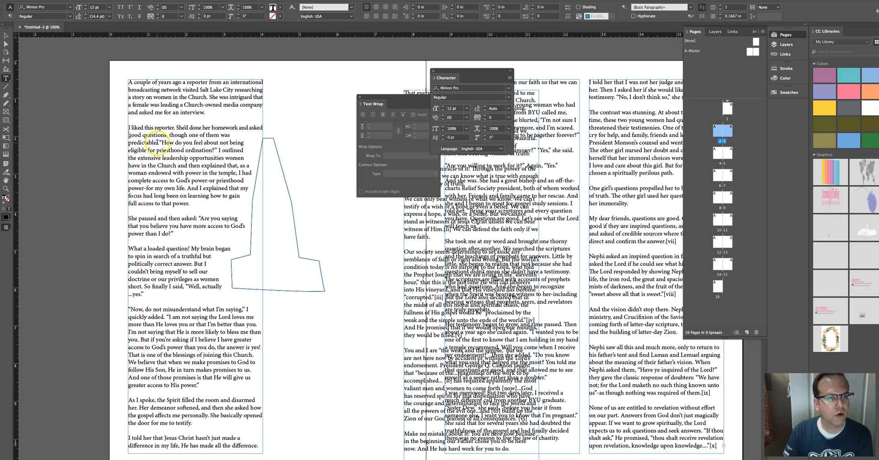
pyautogui.press('Return')
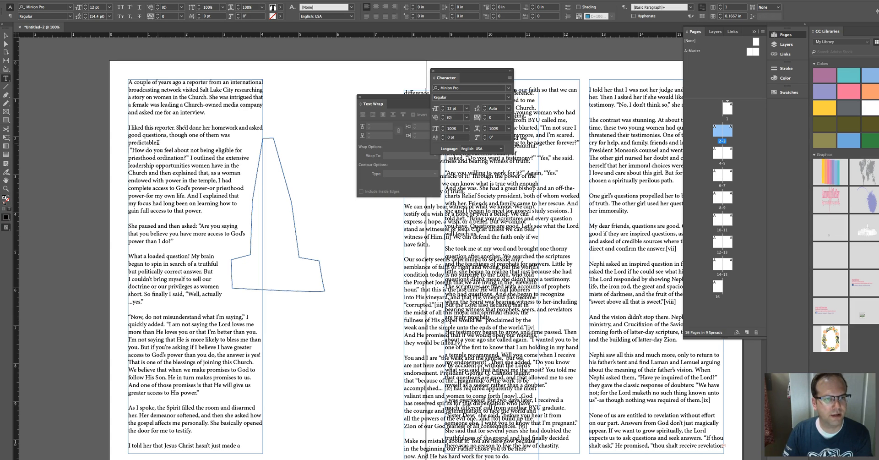
pyautogui.moveTo(158, 142); pyautogui.dragTo(123, 137)
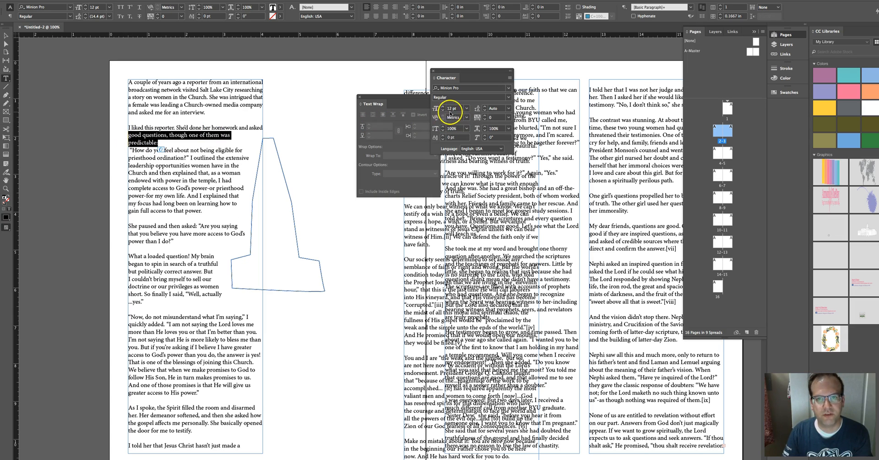
pyautogui.click(485, 119)
pyautogui.click(497, 118)
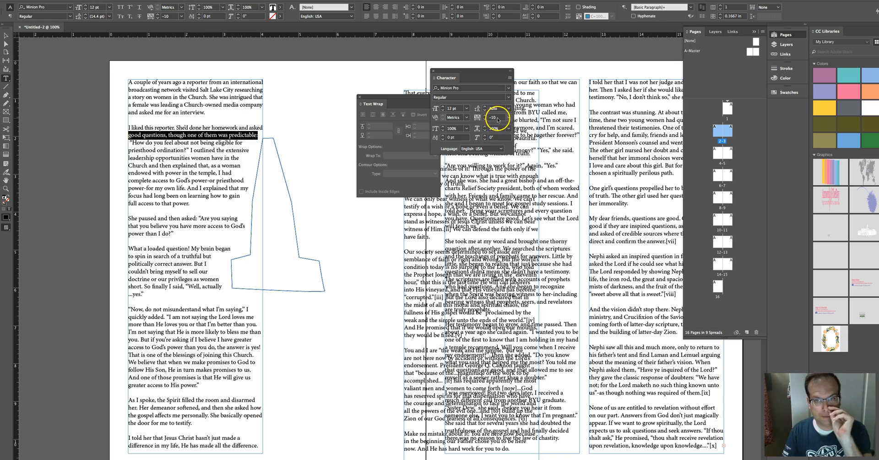
pyautogui.press('Return')
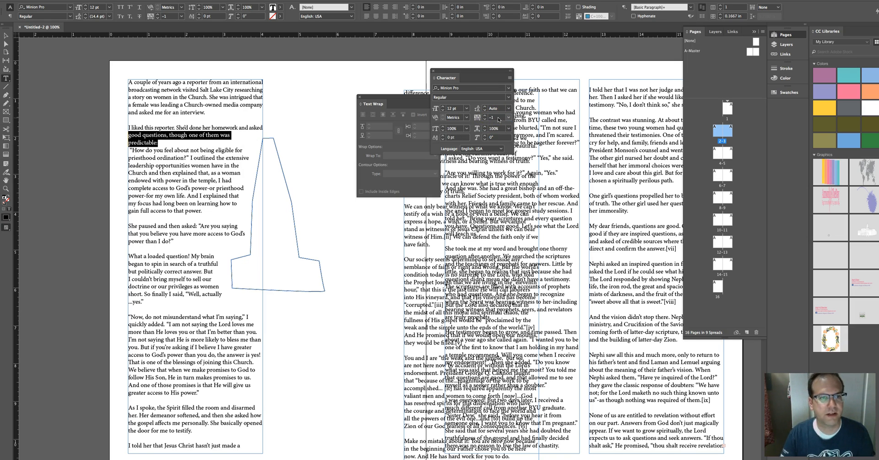
pyautogui.click(498, 117)
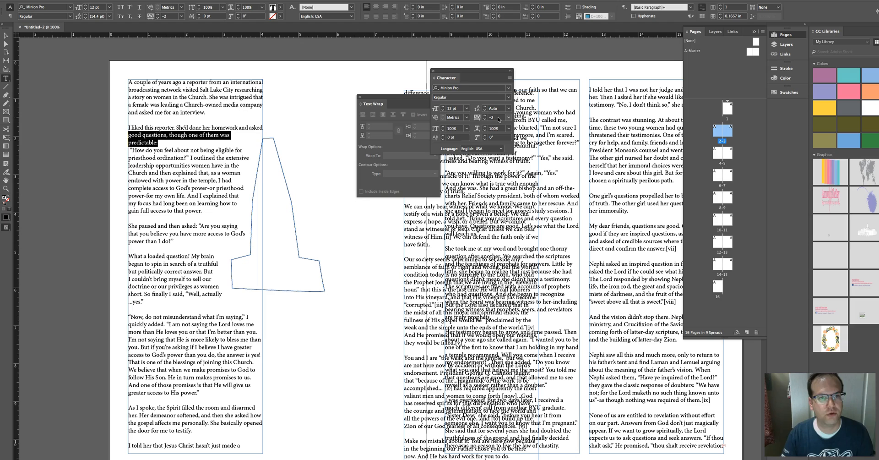
pyautogui.click(498, 117)
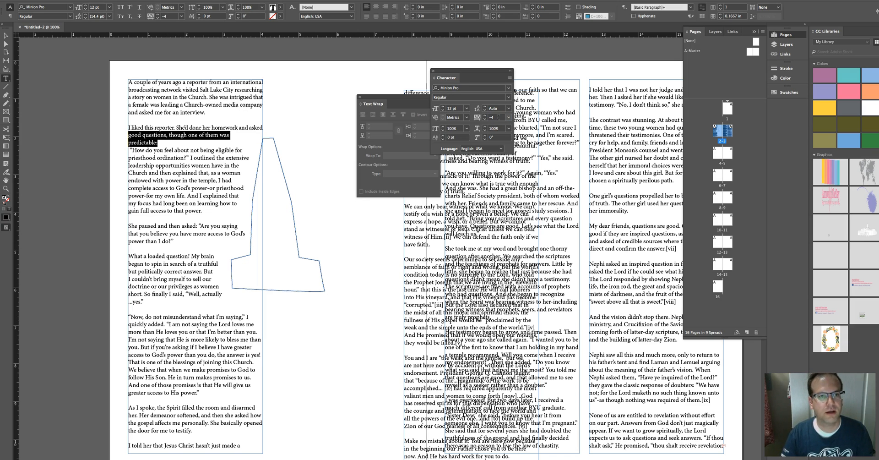
pyautogui.write('-5')
pyautogui.press('Return')
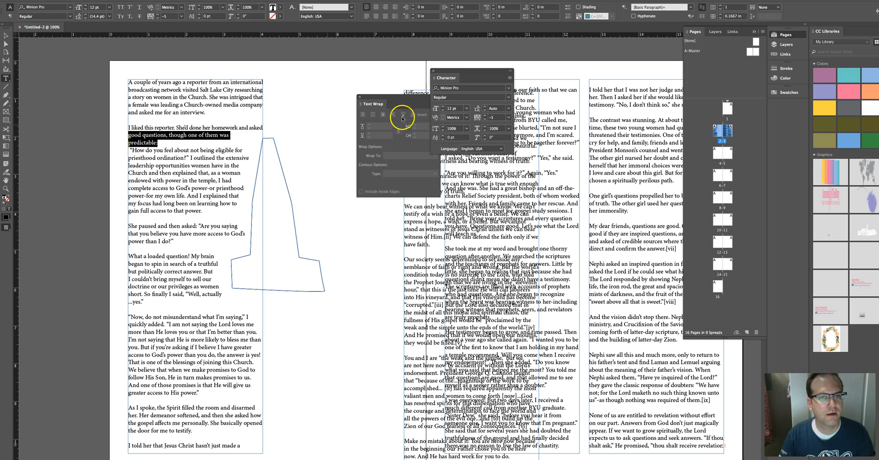
pyautogui.press('Return')
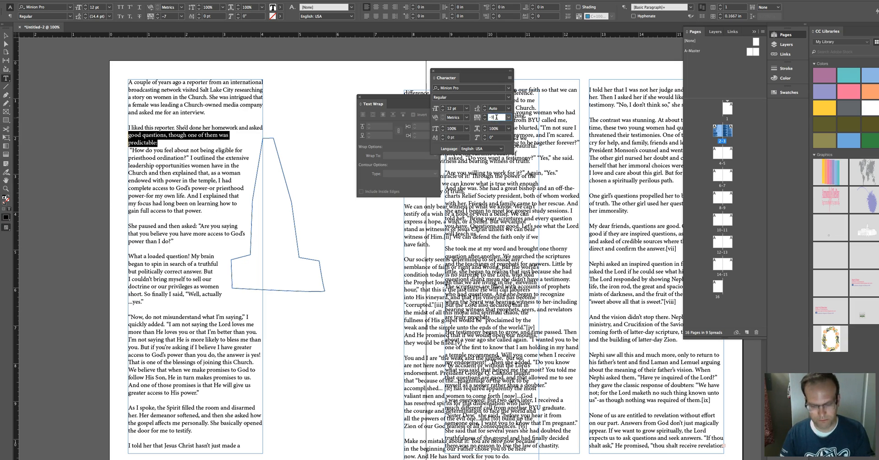
pyautogui.press('Return')
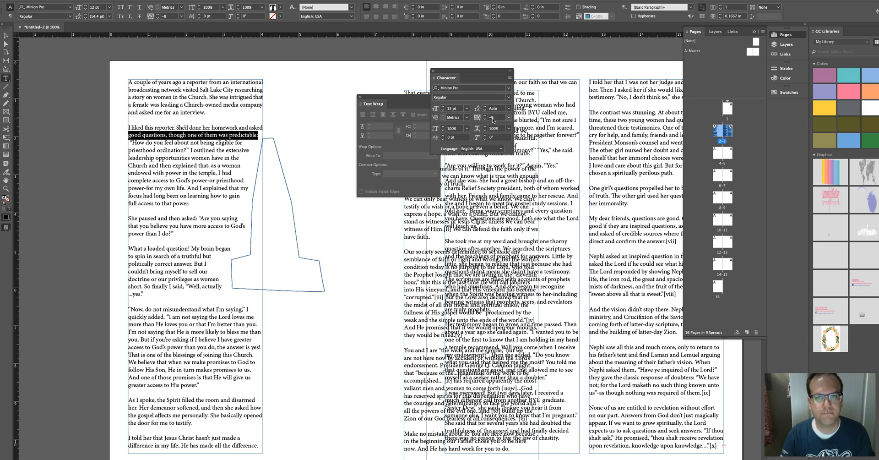
# Step: Reselect the “good questions… predictable:” line and fine-tune its tracking so it sits on one line
pyautogui.click(258, 136)
pyautogui.press('Return')
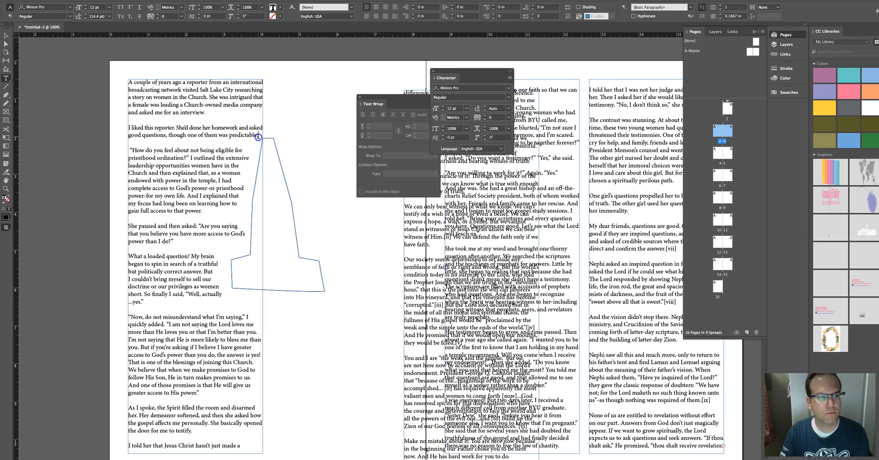
pyautogui.moveTo(258, 136); pyautogui.dragTo(132, 136)
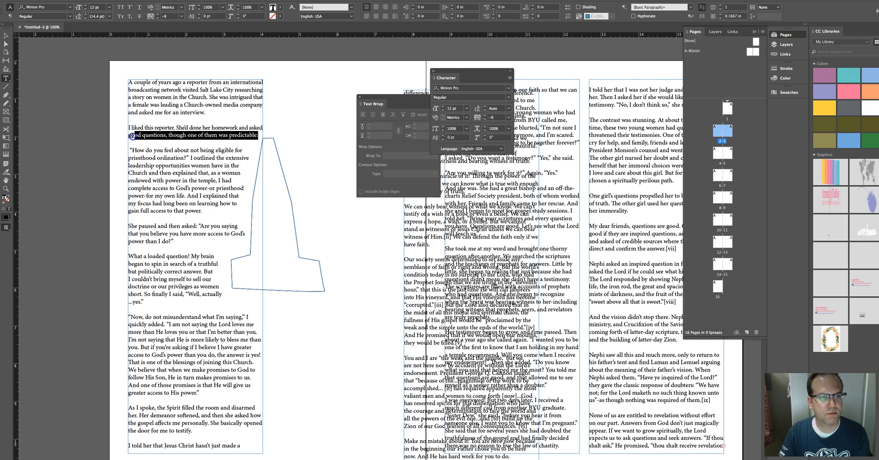
pyautogui.click(485, 115)
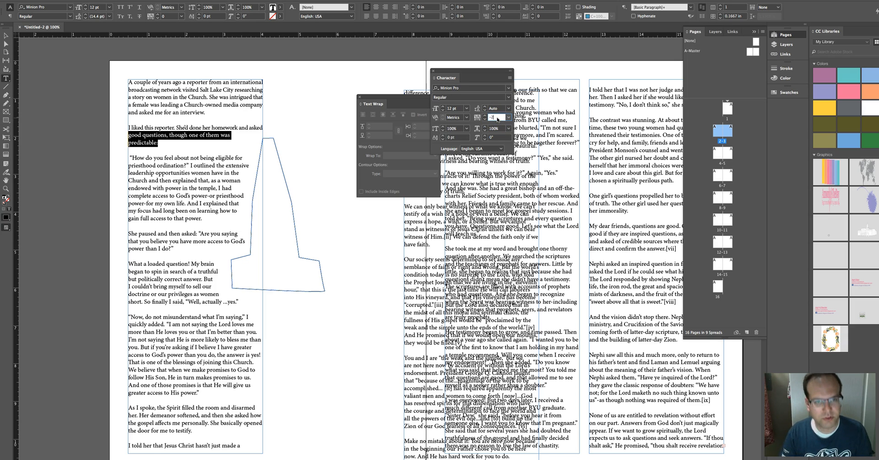
pyautogui.write('200')
pyautogui.press('Return')
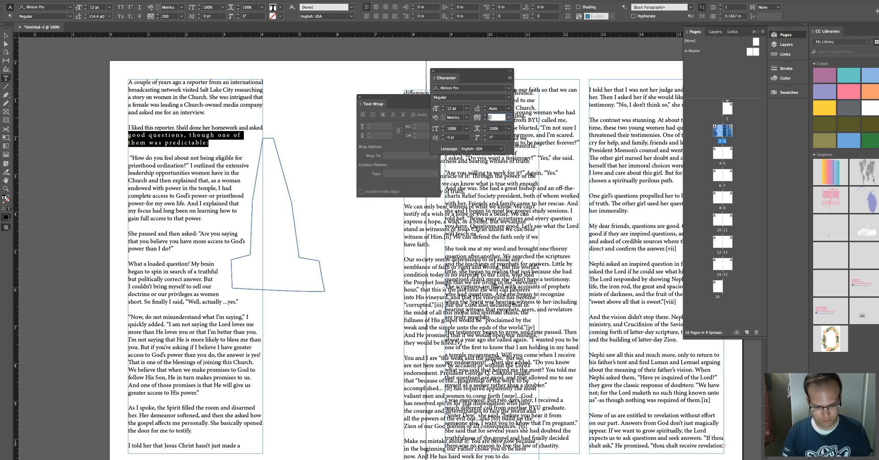
pyautogui.write('-4')
pyautogui.press('Return')
pyautogui.doubleClick(494, 117)
pyautogui.write('-6')
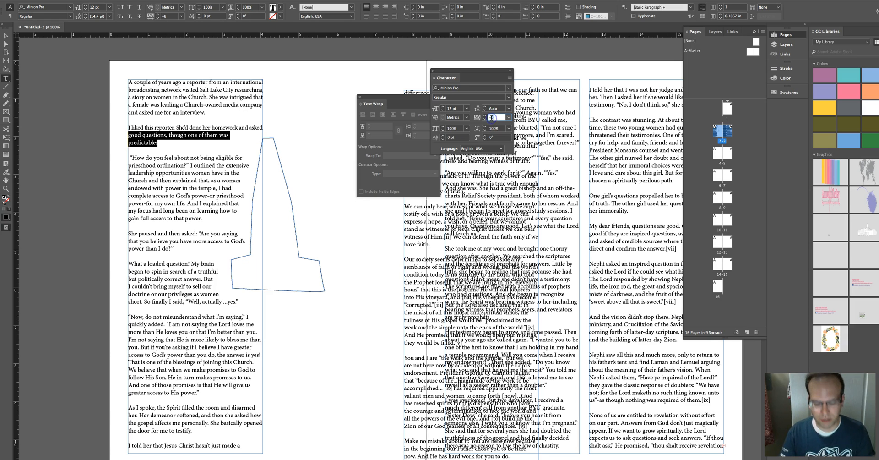
pyautogui.write('9')
pyautogui.press('Return')
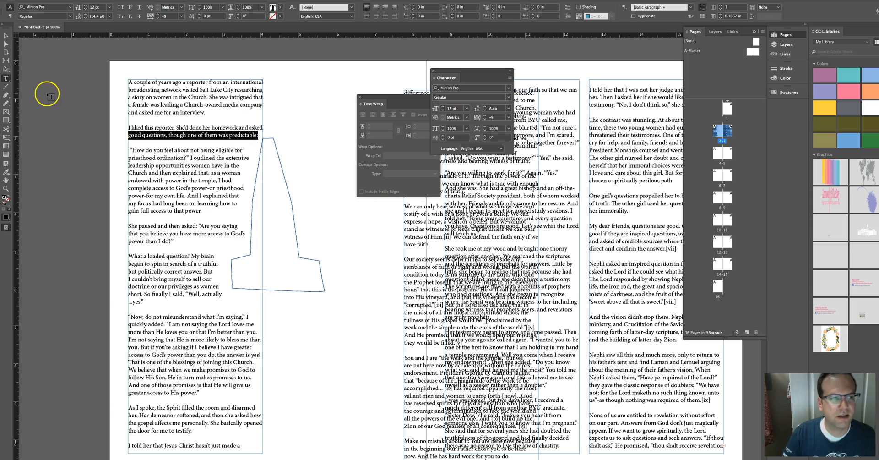
# Step: Delete the empty line before the paragraph beginning “How do you feel about not being eligible”
pyautogui.click(6, 35)
pyautogui.click(285, 175)
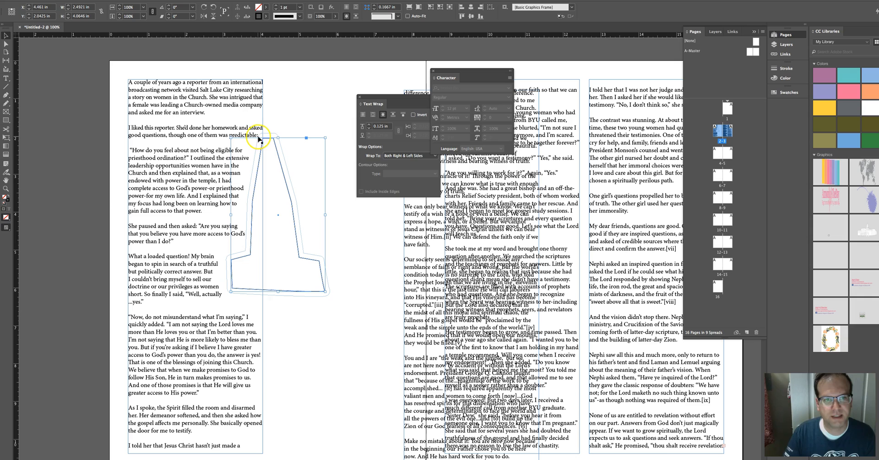
pyautogui.doubleClick(130, 149)
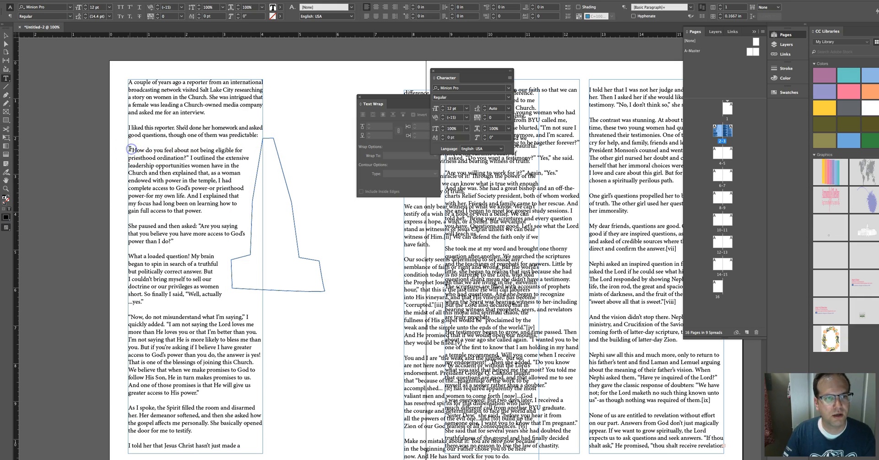
pyautogui.press('BackSpace')
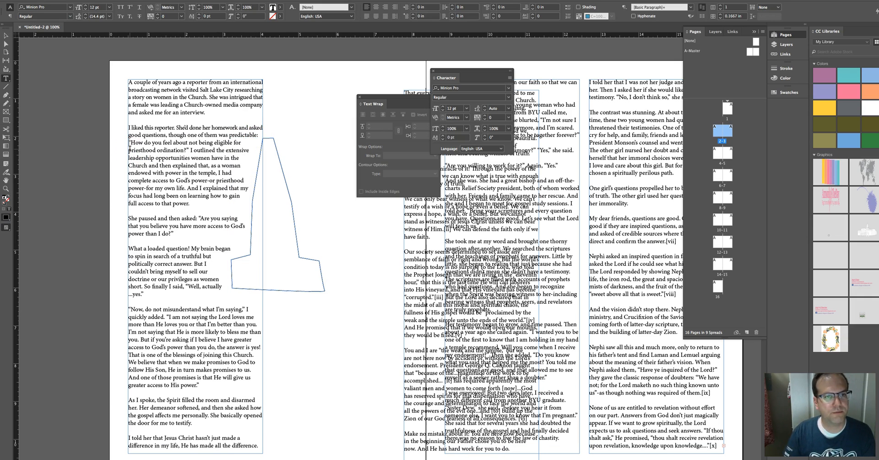
# Step: Tighten the tracking of the line “How do you feel about not being eligible for”
pyautogui.moveTo(240, 142); pyautogui.dragTo(121, 142)
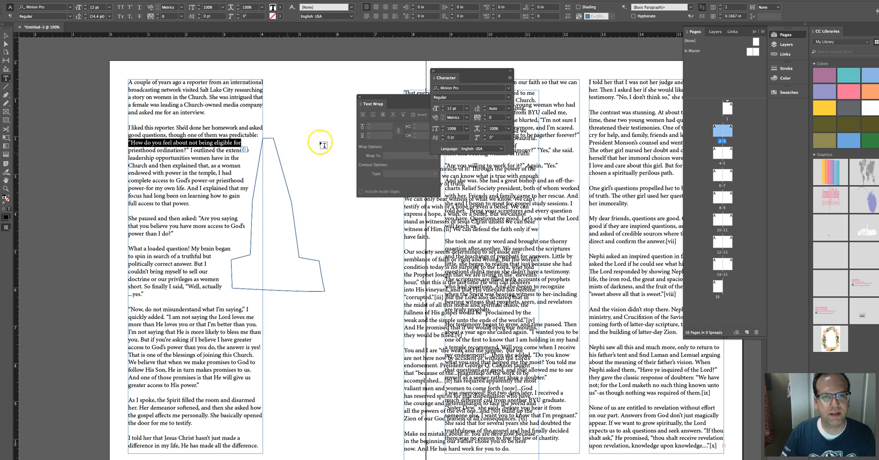
pyautogui.click(485, 114)
pyautogui.click(485, 115)
pyautogui.click(484, 115)
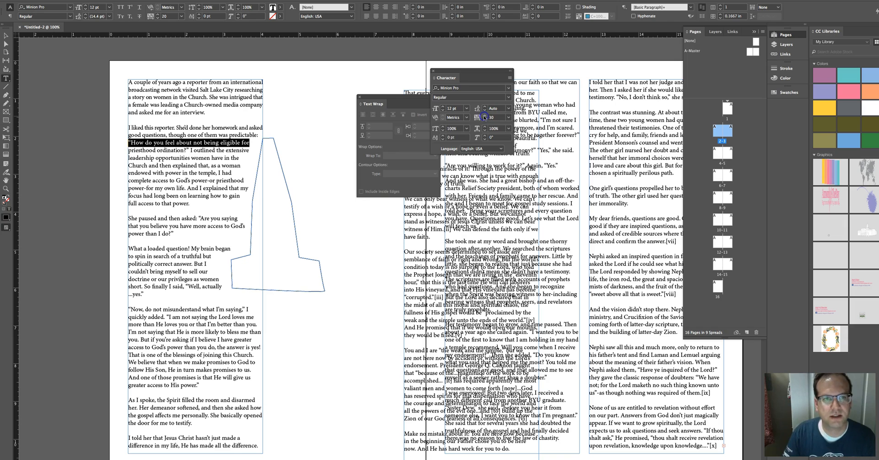
pyautogui.click(248, 143)
# Step: Tighten the tracking of the line “leadership opportunities women have in the”
pyautogui.moveTo(247, 149); pyautogui.dragTo(117, 150)
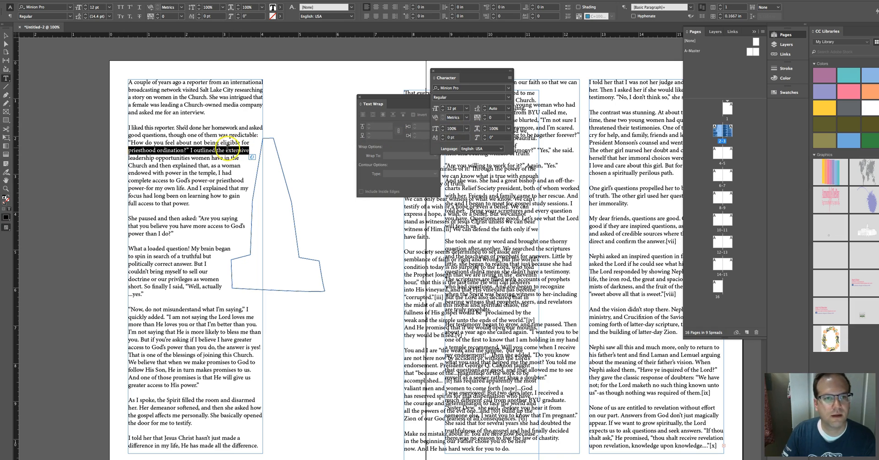
pyautogui.moveTo(239, 158); pyautogui.dragTo(115, 160)
pyautogui.click(485, 115)
pyautogui.click(485, 114)
pyautogui.click(486, 114)
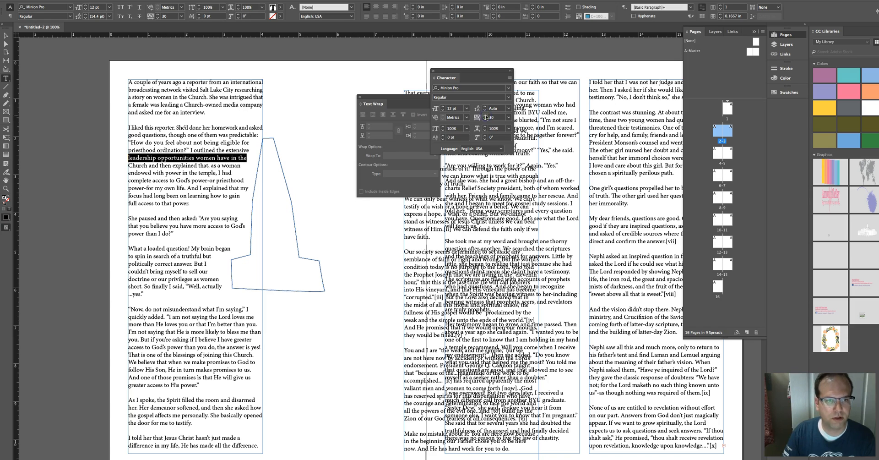
pyautogui.click(240, 166)
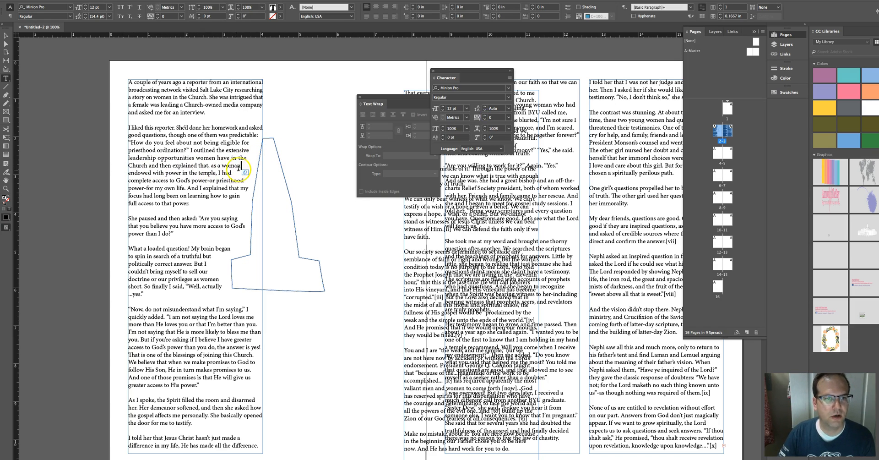
# Step: Break the line after “endowed” and set the tracking of the “Church and then explained… endowed” line to -30
pyautogui.moveTo(138, 174); pyautogui.dragTo(113, 167)
pyautogui.click(151, 173)
pyautogui.press('Return')
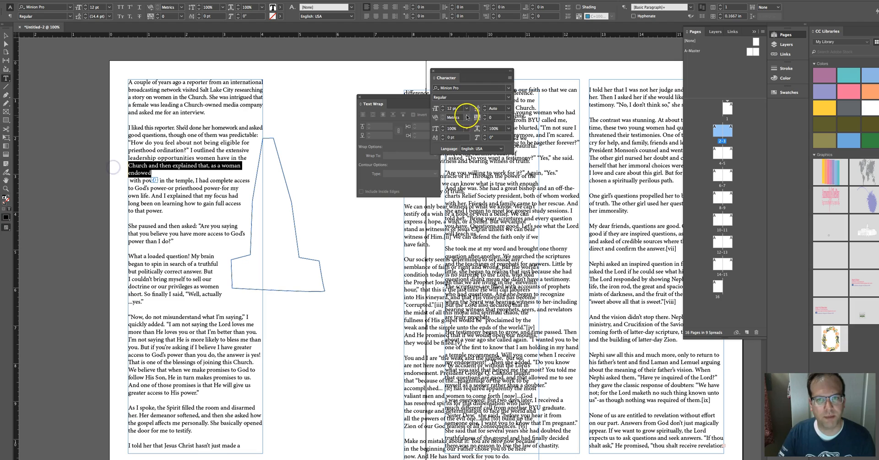
pyautogui.click(485, 119)
pyautogui.click(486, 120)
pyautogui.click(485, 120)
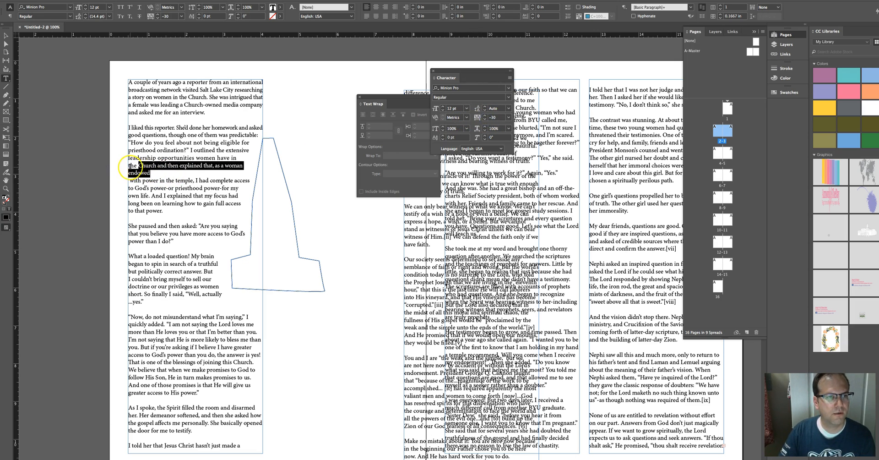
# Step: Reset the tracking of the line “Church and then explained that, as a woman endowed” to -30 and remove the break before “with power”
pyautogui.click(137, 166)
pyautogui.press('Return')
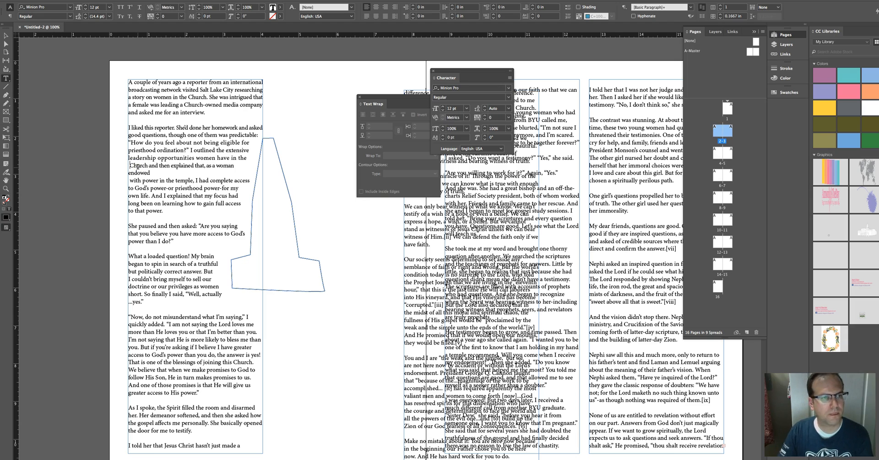
pyautogui.doubleClick(140, 173)
pyautogui.keyDown('shift'); pyautogui.click(121, 169); pyautogui.keyUp('shift')
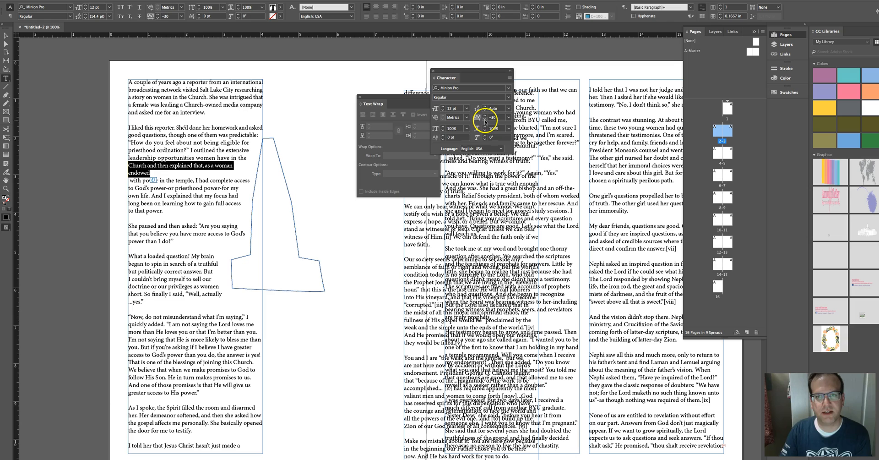
pyautogui.click(485, 119)
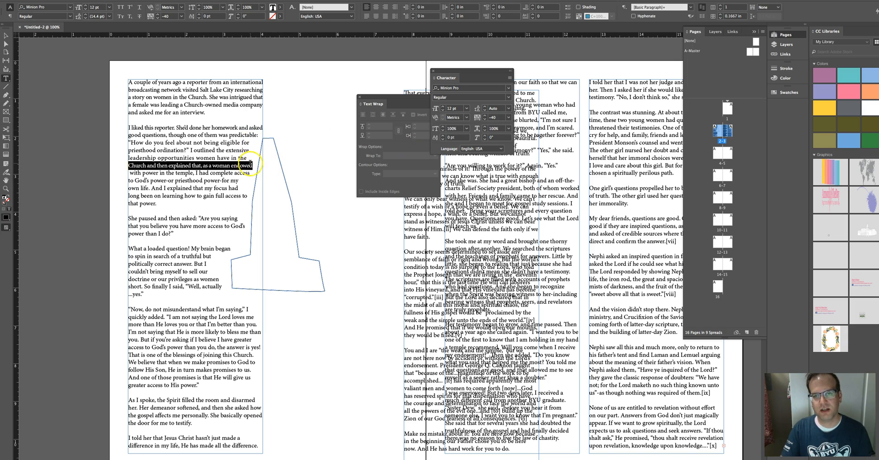
pyautogui.doubleClick(494, 117)
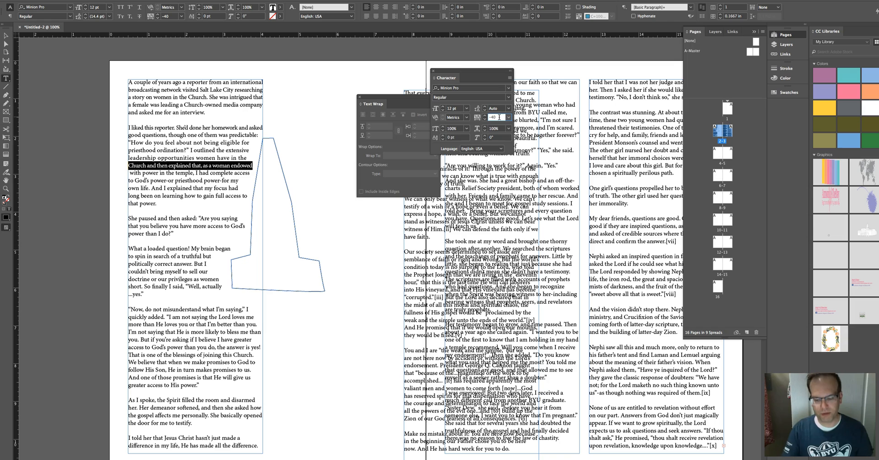
pyautogui.write('-30')
pyautogui.press('Return')
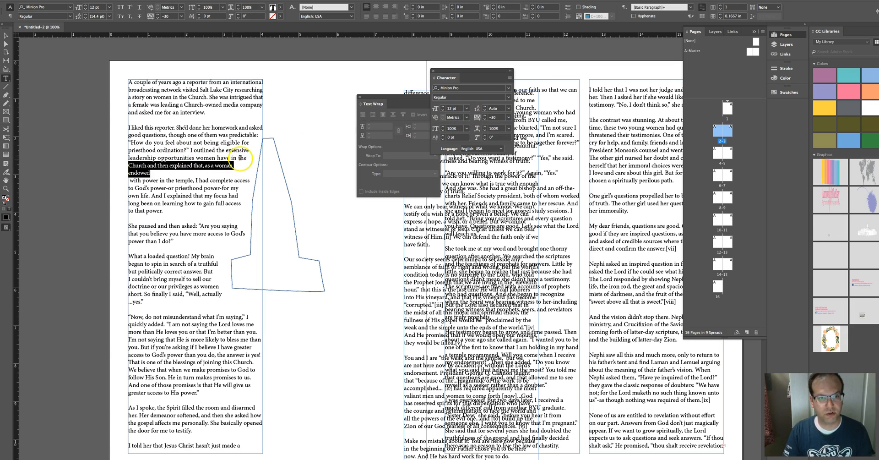
pyautogui.click(128, 180)
pyautogui.press('BackSpace')
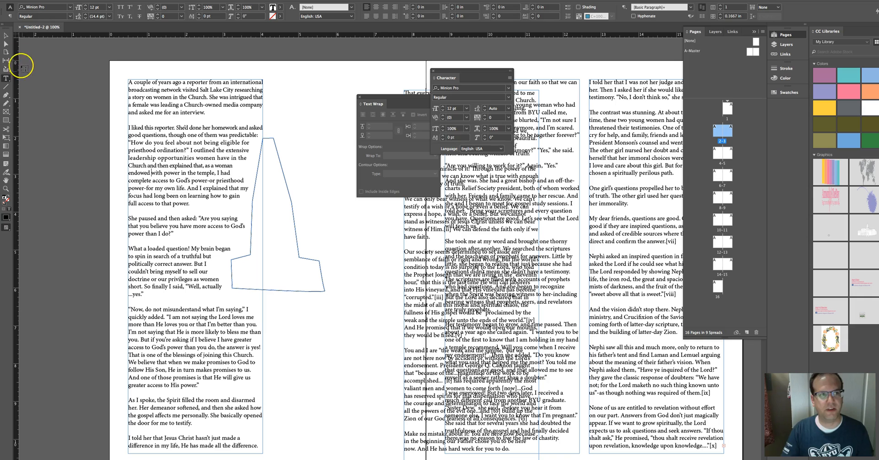
# Step: Delete the drawn polygon shape beside the first column
pyautogui.click(5, 35)
pyautogui.click(286, 183)
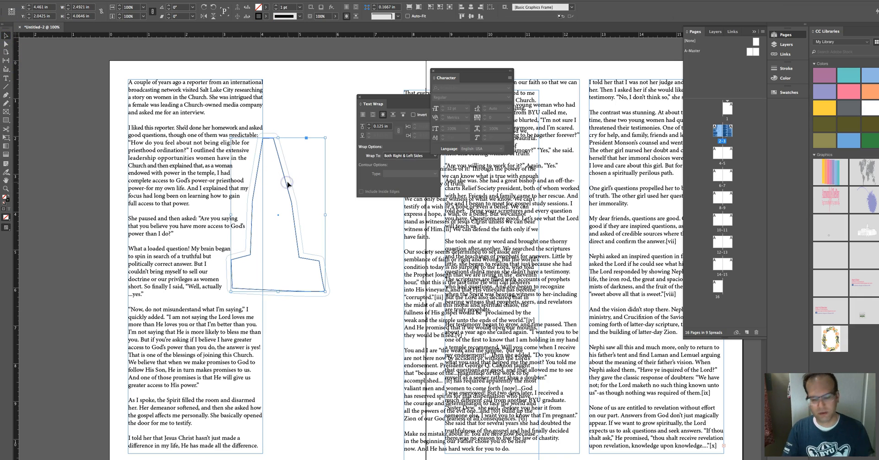
pyautogui.press('BackSpace')
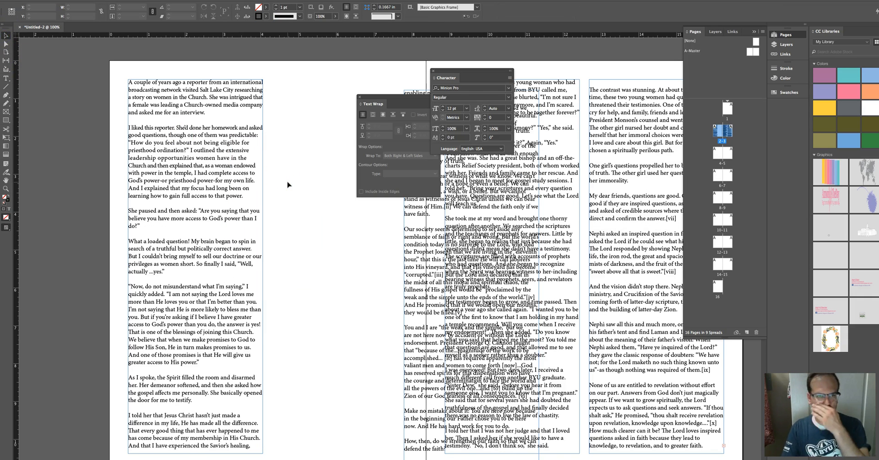
# Step: Draw a circle about 3.25 in wide overlapping the first column's text
pyautogui.click(7, 112)
pyautogui.moveTo(8, 113); pyautogui.dragTo(27, 121)
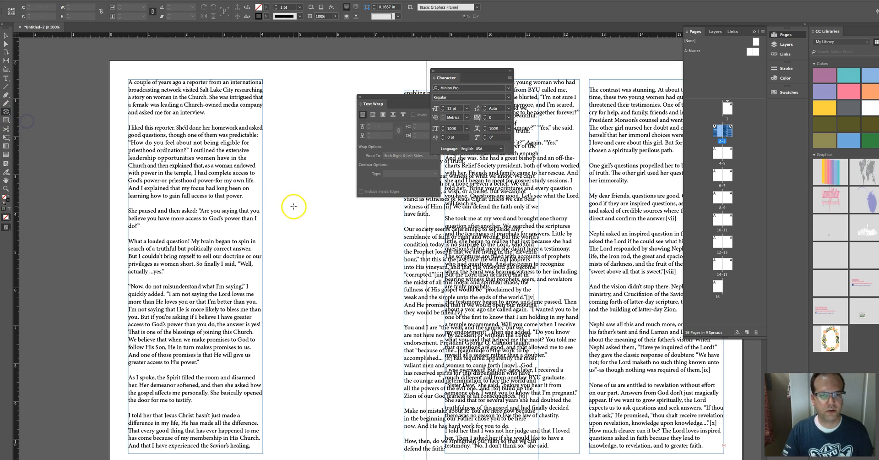
pyautogui.moveTo(314, 205); pyautogui.dragTo(190, 424)
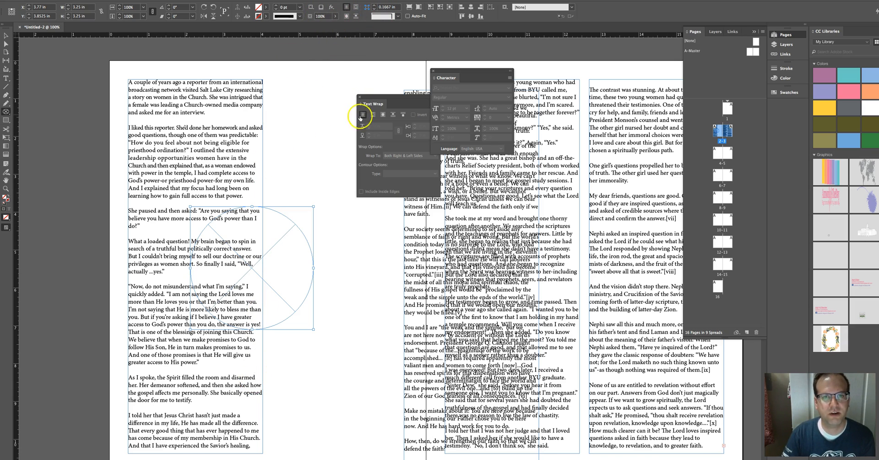
# Step: Wrap the text around the circle's shape with a 0.125 in offset
pyautogui.click(383, 115)
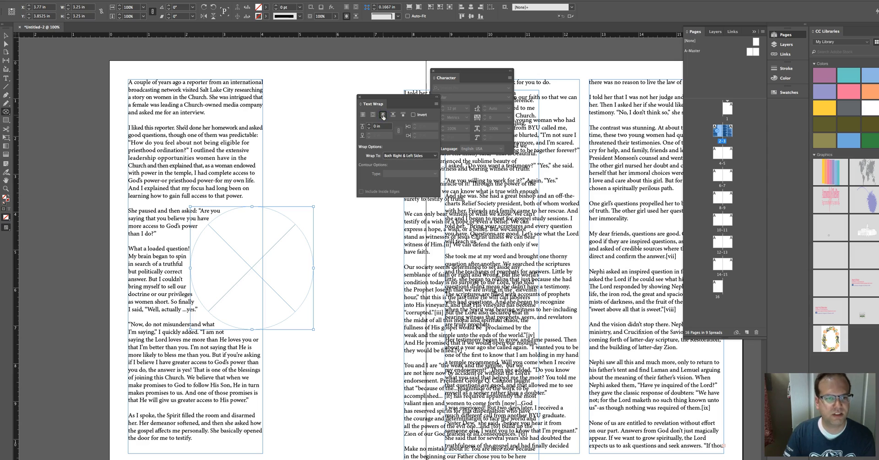
pyautogui.click(6, 35)
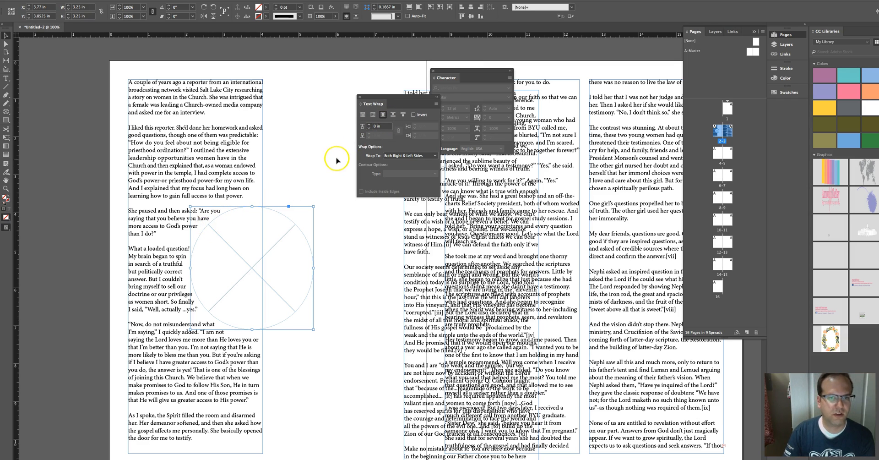
pyautogui.click(370, 125)
pyautogui.click(384, 129)
pyautogui.click(369, 125)
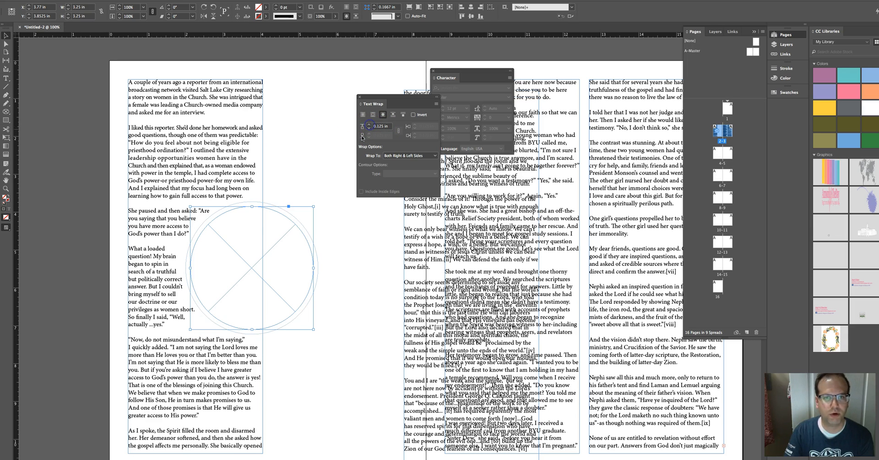
pyautogui.click(290, 197)
# Step: Loosen the tracking of the line “you saying that you believe” to 10
pyautogui.click(214, 215)
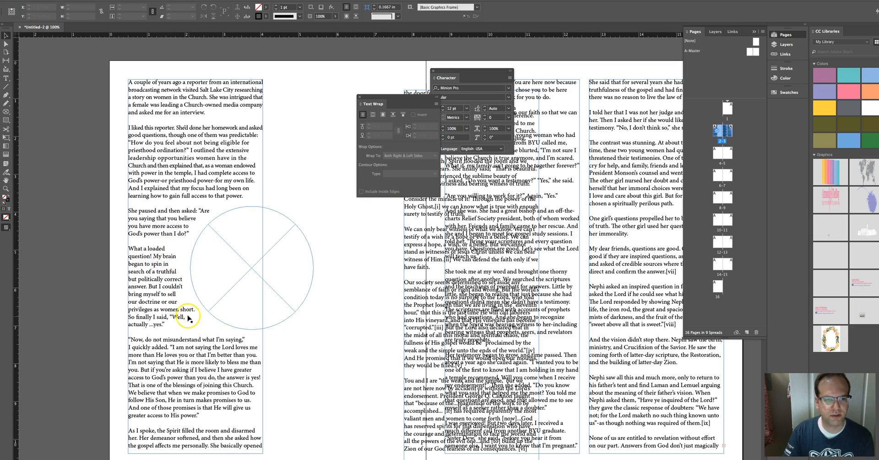
pyautogui.doubleClick(193, 220)
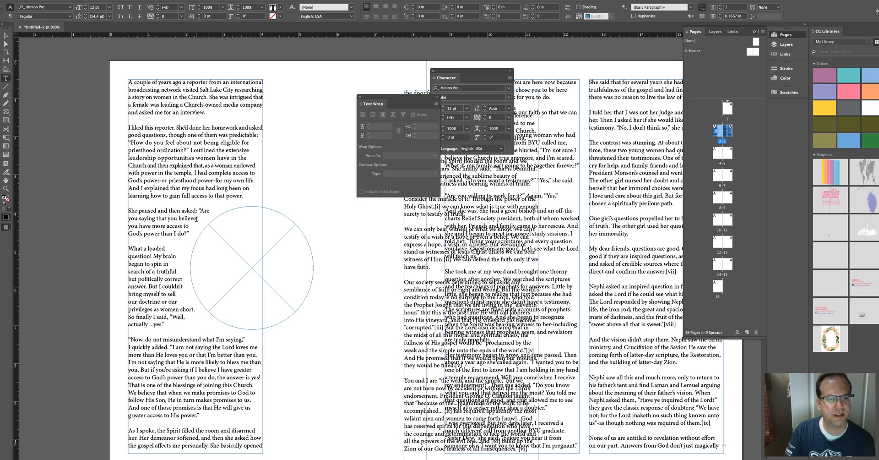
pyautogui.moveTo(196, 219); pyautogui.dragTo(120, 219)
pyautogui.click(487, 118)
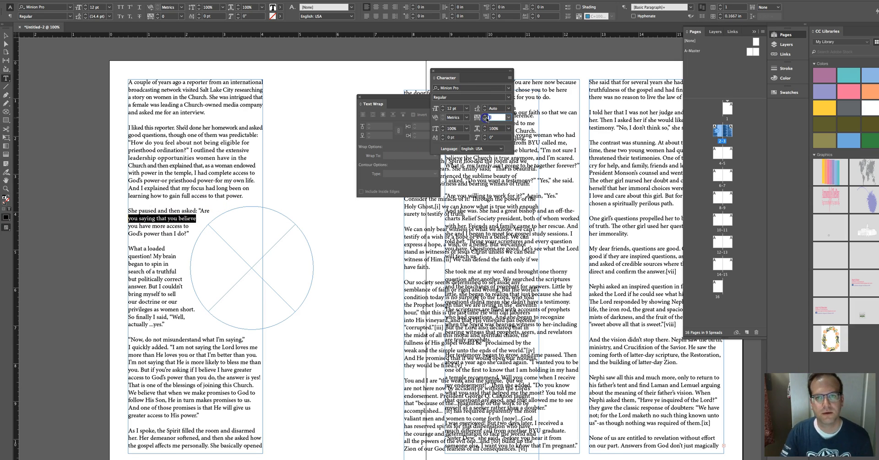
pyautogui.write('5')
pyautogui.press('Return')
pyautogui.click(485, 115)
pyautogui.click(486, 117)
pyautogui.click(486, 117)
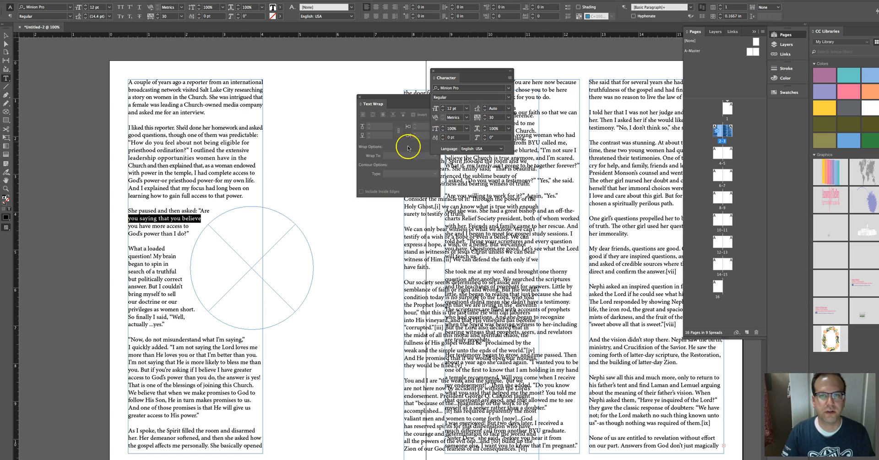
# Step: Loosen the tracking of the lines “you have more access to” and “God’s power than I do?”
pyautogui.moveTo(189, 227); pyautogui.dragTo(112, 226)
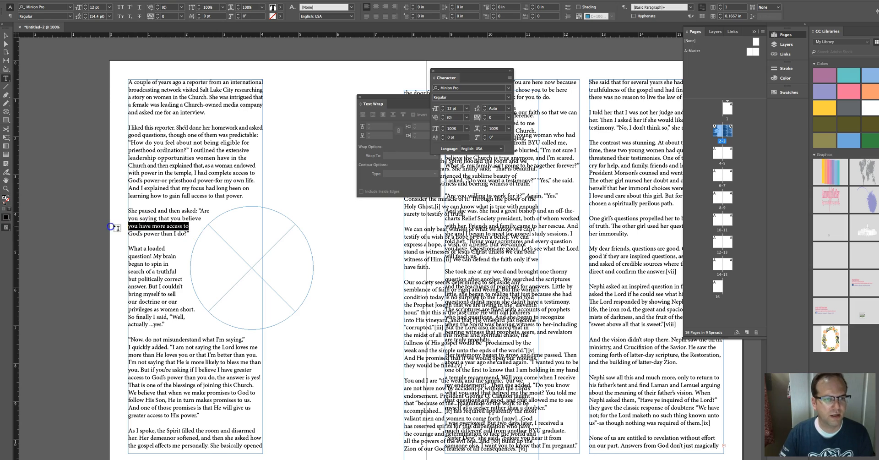
pyautogui.click(485, 116)
pyautogui.click(486, 116)
pyautogui.click(486, 117)
pyautogui.moveTo(191, 233); pyautogui.dragTo(115, 235)
pyautogui.click(486, 116)
pyautogui.click(485, 116)
pyautogui.click(485, 116)
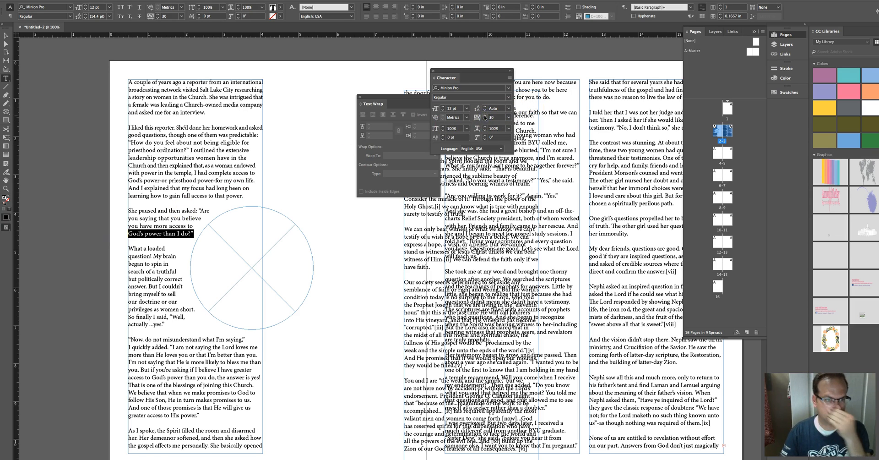
# Step: Break the paragraph after “What a loaded question!” and tighten that line's tracking to -20 so it fits one line
pyautogui.click(151, 256)
pyautogui.press('Return')
pyautogui.moveTo(152, 256); pyautogui.dragTo(117, 249)
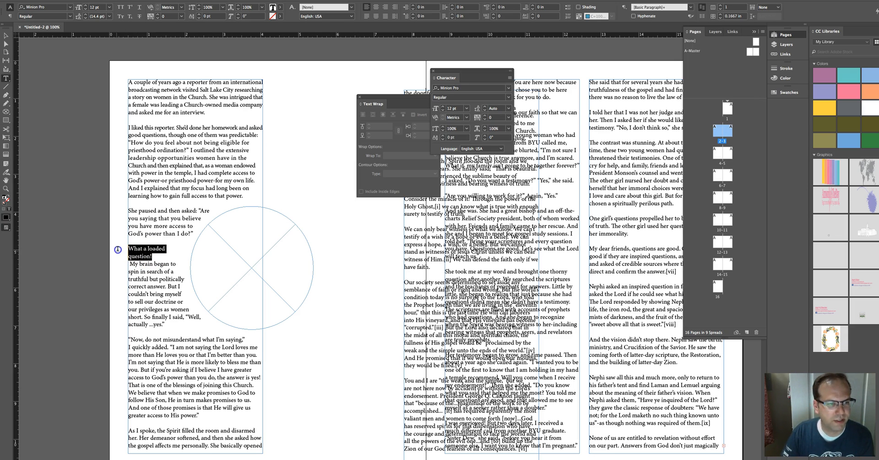
pyautogui.click(485, 120)
pyautogui.click(485, 120)
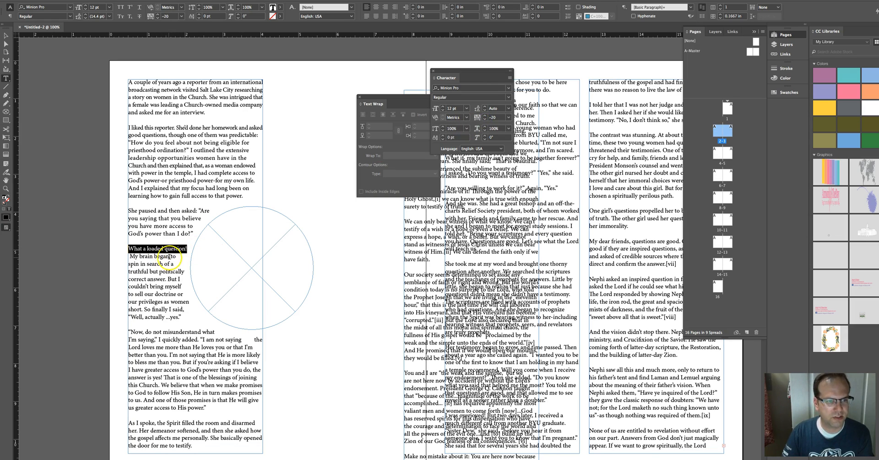
# Step: Tighten the tracking of the line “My brain began to spin”
pyautogui.click(130, 256)
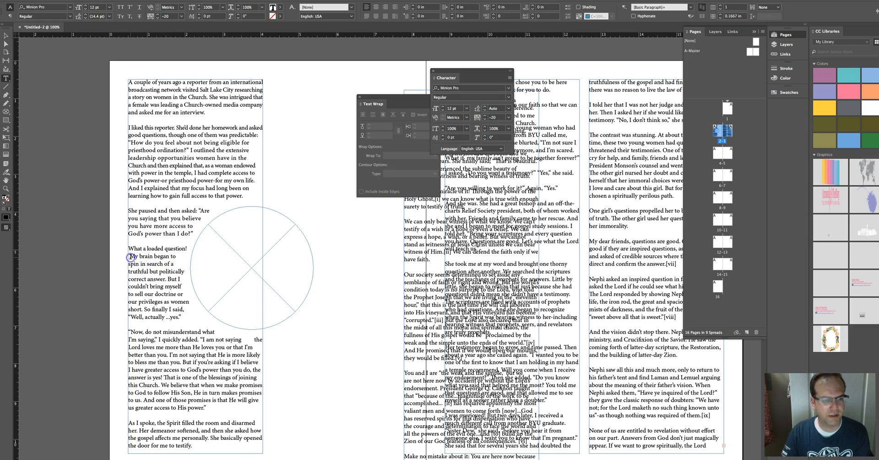
pyautogui.moveTo(138, 264); pyautogui.dragTo(125, 258)
pyautogui.click(485, 119)
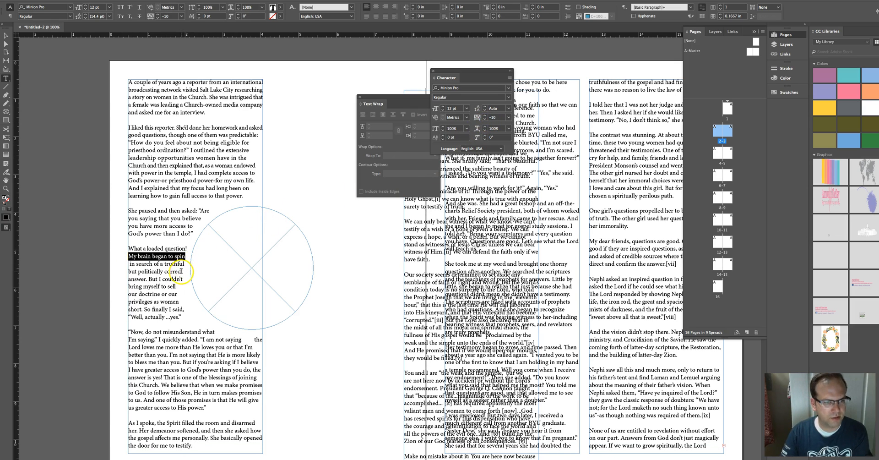
pyautogui.click(183, 263)
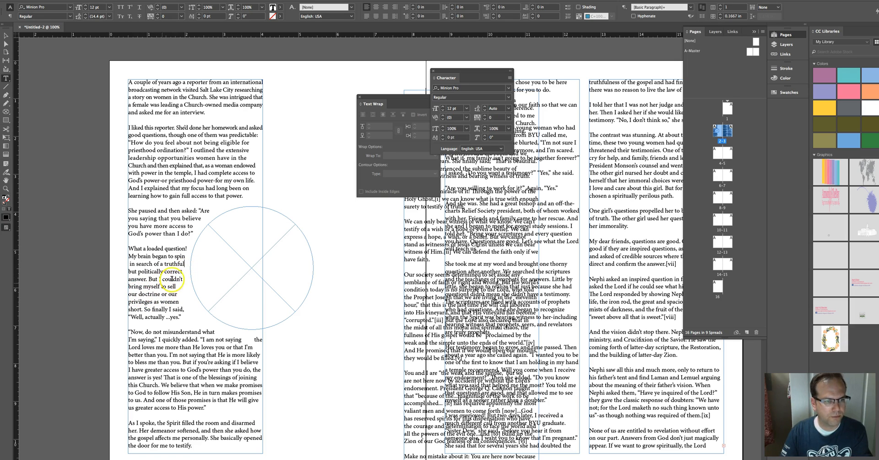
# Step: Loosen the tracking of the line “but politically correct”
pyautogui.moveTo(181, 272); pyautogui.dragTo(119, 272)
pyautogui.click(485, 116)
pyautogui.click(485, 116)
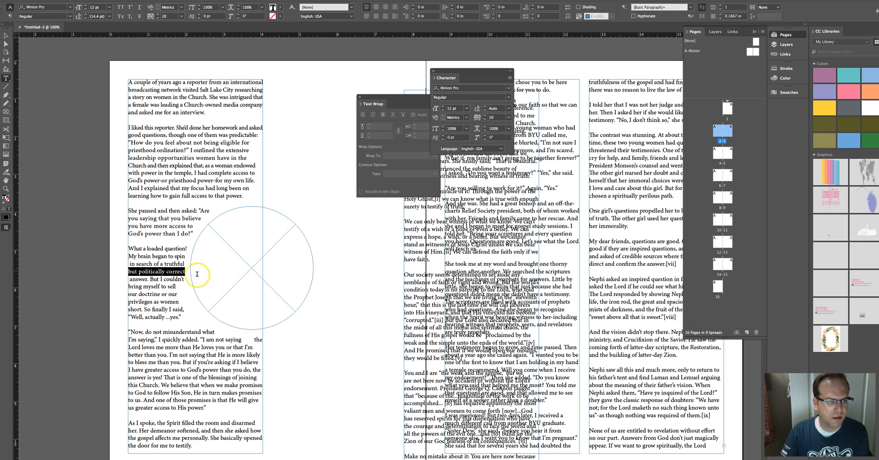
# Step: Break the line after “privileges” and adjust the tracking of the line “doctrine or our privileges”
pyautogui.click(130, 294)
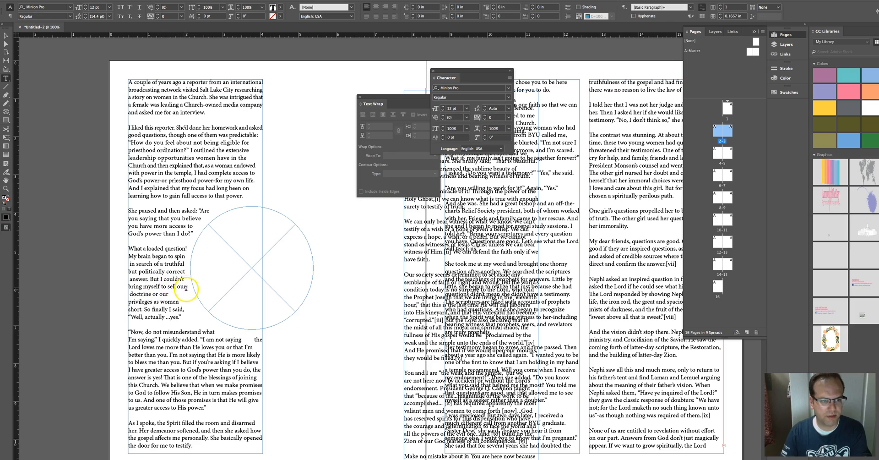
pyautogui.click(130, 294)
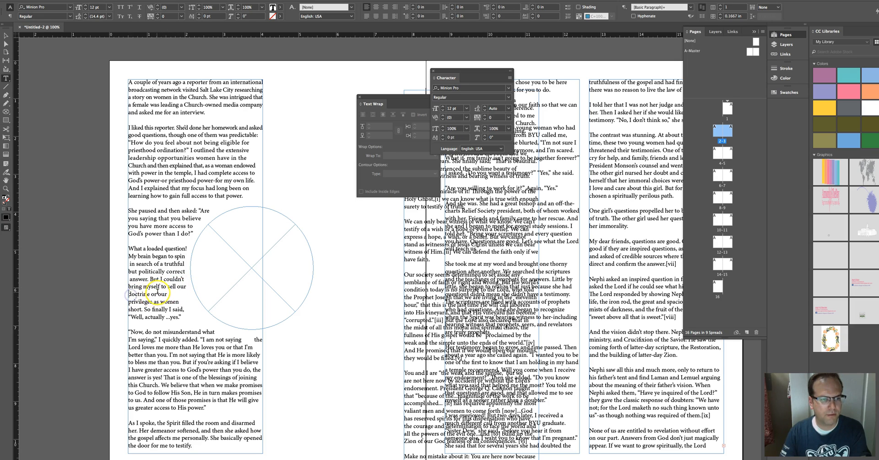
pyautogui.click(151, 302)
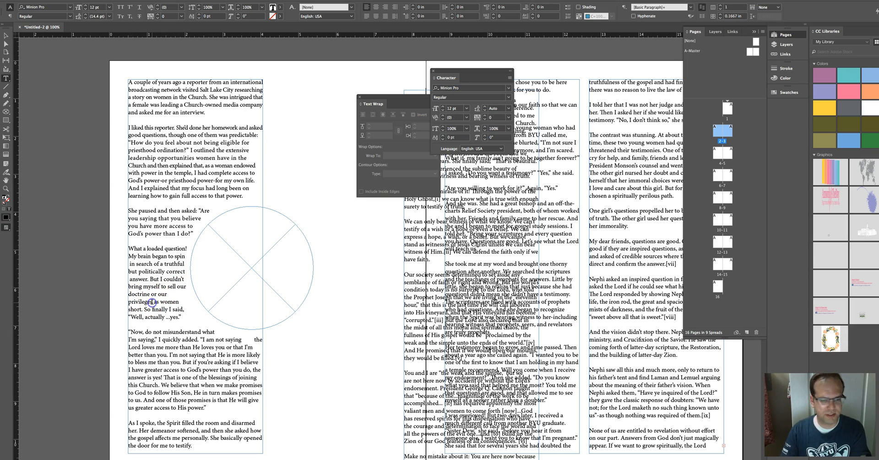
pyautogui.press('Return')
pyautogui.moveTo(152, 302); pyautogui.dragTo(128, 294)
pyautogui.click(485, 118)
pyautogui.click(485, 118)
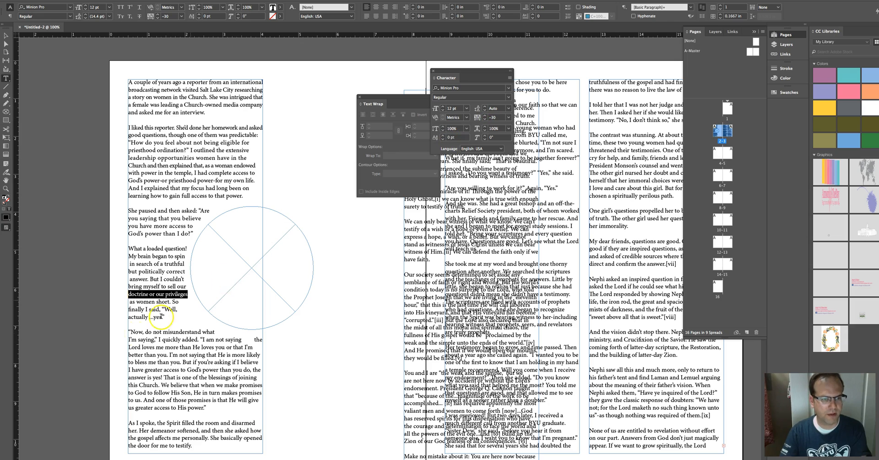
pyautogui.click(498, 117)
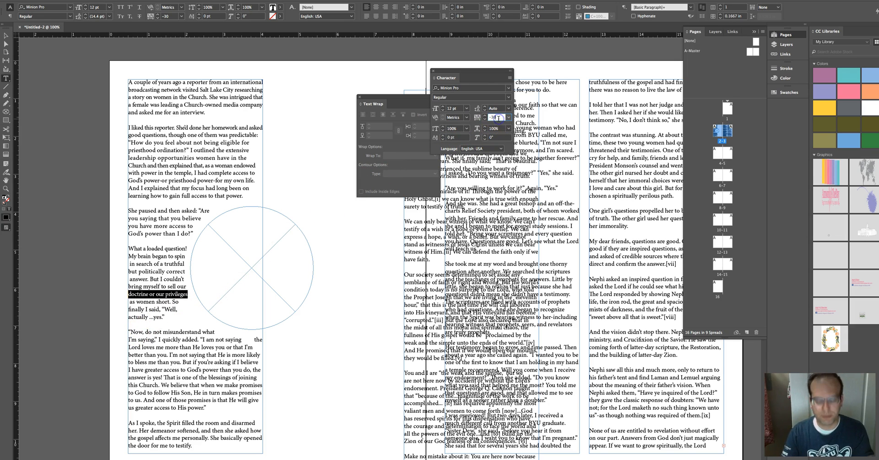
pyautogui.press('Return')
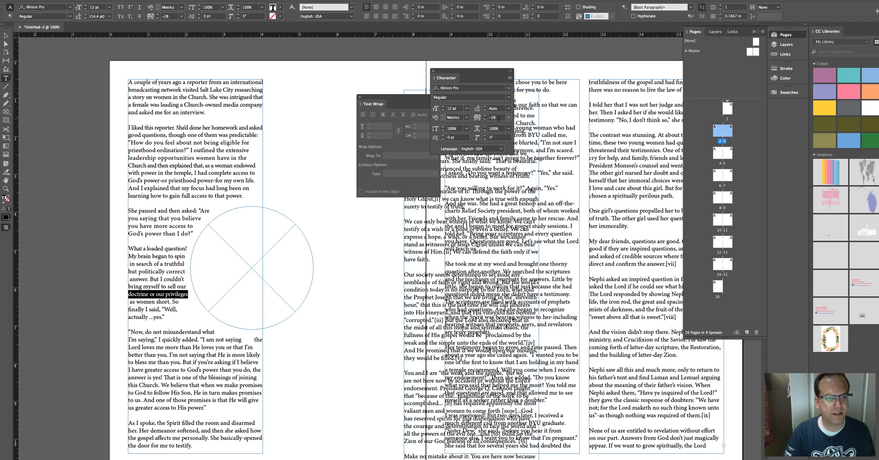
# Step: Force a line break after “finally” and loosen the tracking of the line “as women short. So finally”
pyautogui.click(131, 302)
pyautogui.click(143, 310)
pyautogui.hotkey('shift', 'Return')
pyautogui.moveTo(143, 309); pyautogui.dragTo(120, 304)
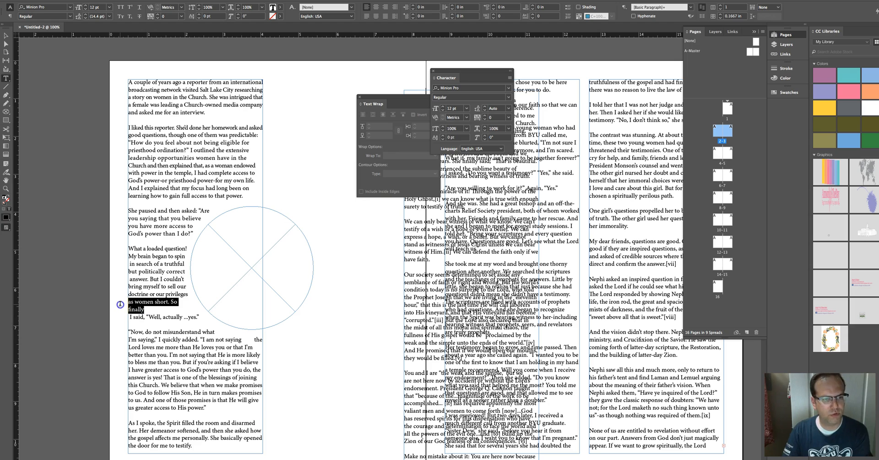
pyautogui.click(485, 120)
pyautogui.click(485, 120)
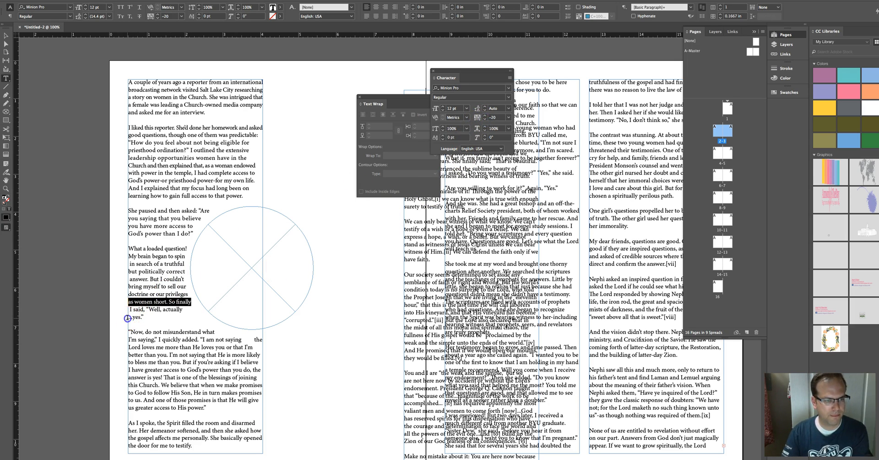
# Step: Remove the breaks inside “I said, “Well, actually...yes.”” so it sits on one line
pyautogui.click(128, 318)
pyautogui.press('BackSpace')
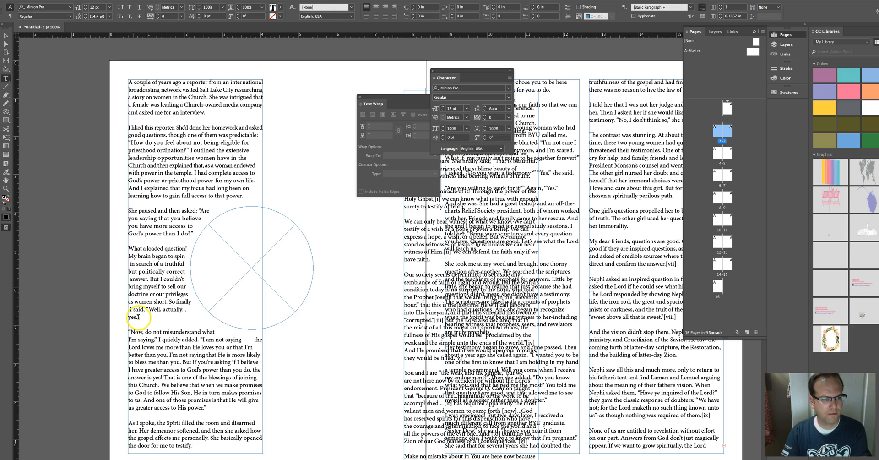
pyautogui.click(129, 316)
pyautogui.press('BackSpace')
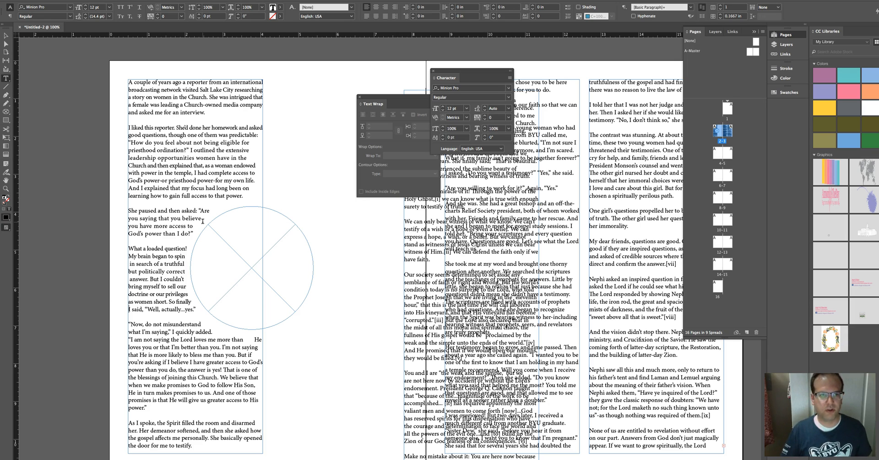
# Step: Select the drawn circle frame and place the image flowers.jpg inside it
pyautogui.click(6, 35)
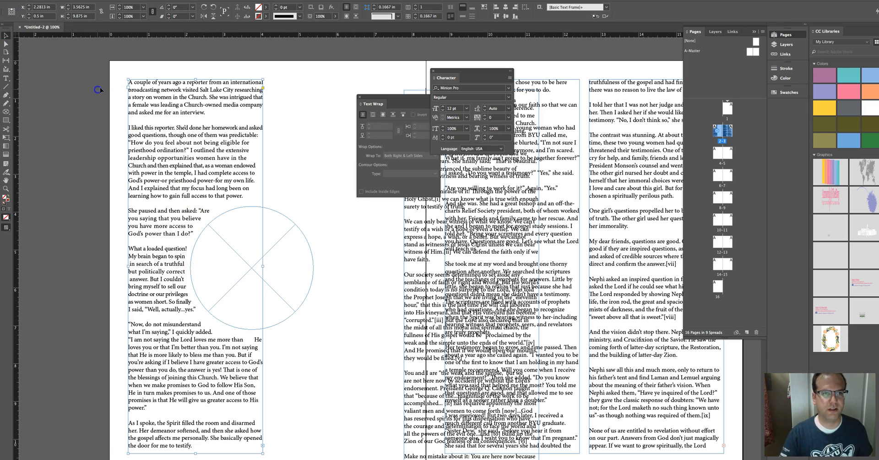
pyautogui.click(100, 89)
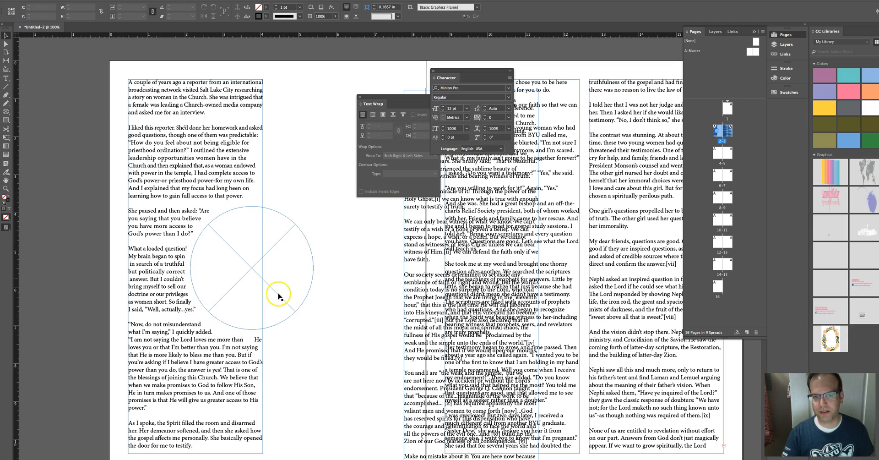
pyautogui.click(280, 240)
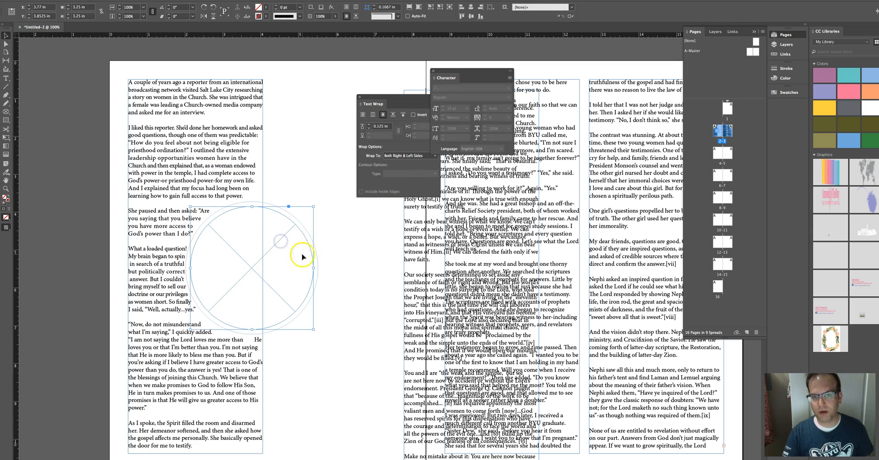
pyautogui.click(338, 257)
pyautogui.click(307, 242)
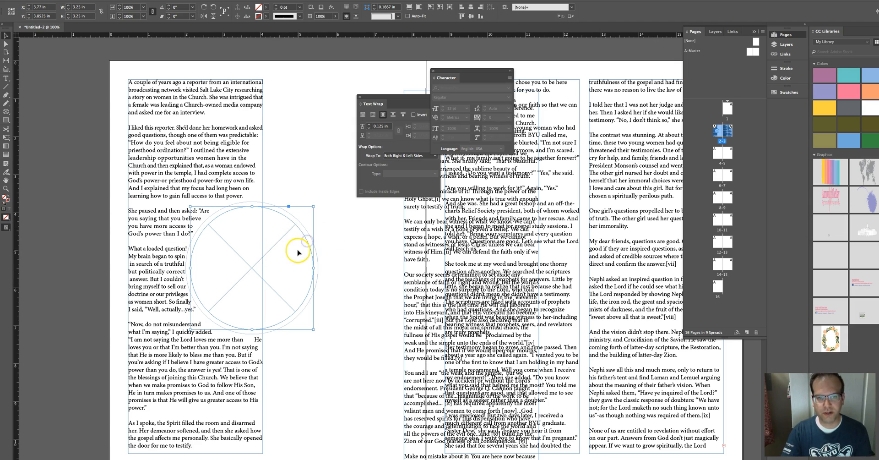
pyautogui.rightClick(298, 251)
pyautogui.click(297, 261)
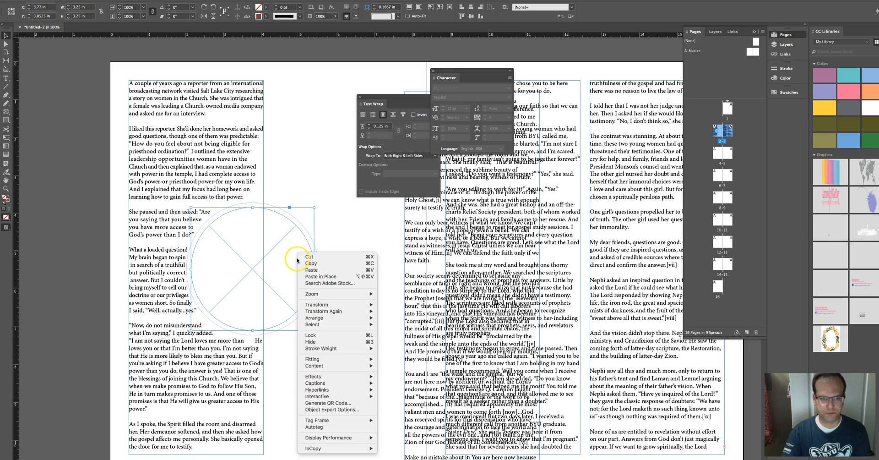
pyautogui.click(61, 0)
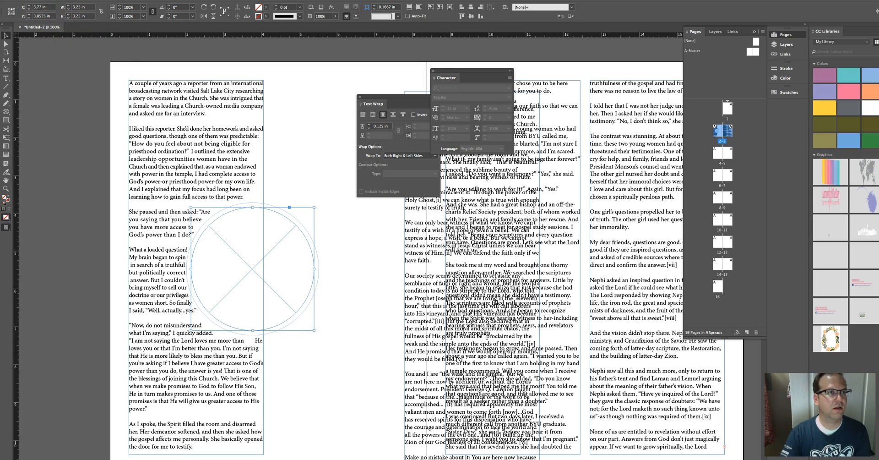
pyautogui.click(60, 0)
pyautogui.click(69, 70)
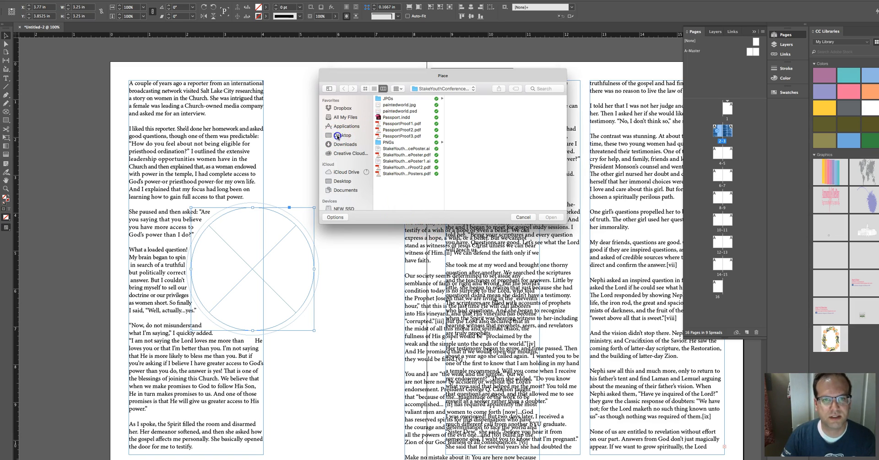
pyautogui.click(338, 136)
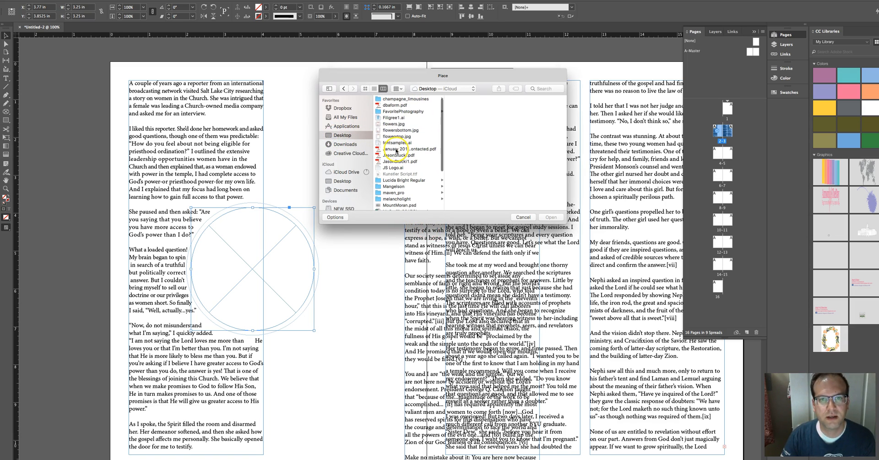
pyautogui.click(394, 124)
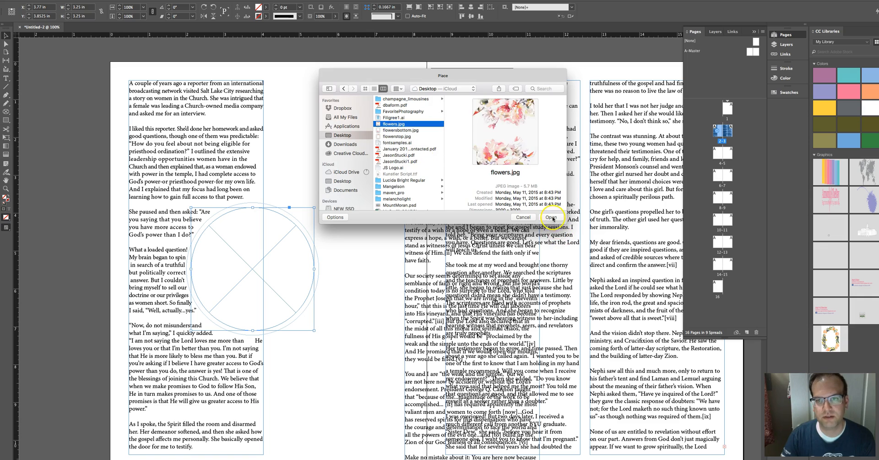
pyautogui.click(552, 218)
pyautogui.click(262, 242)
pyautogui.press('a')
pyautogui.click(288, 247)
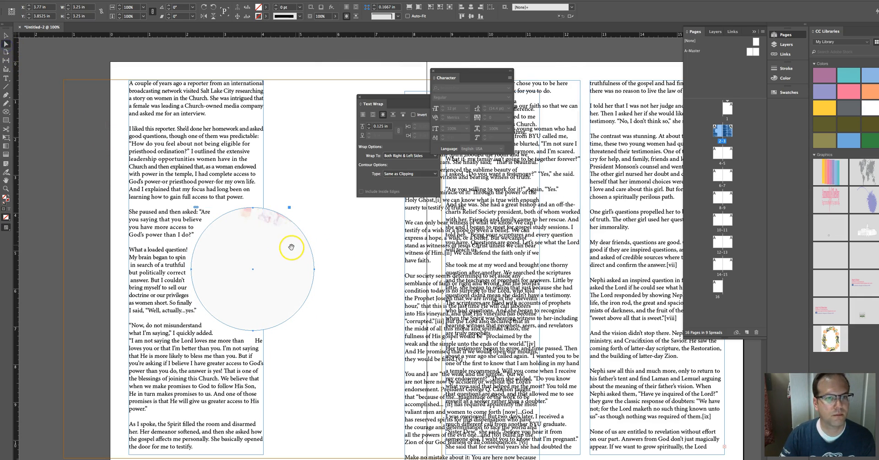
# Step: Scale the flower image inside the circle to about 44.55% and rotate it about -17.75°
pyautogui.press('super+minus')
pyautogui.press('super+minus')
pyautogui.press('super+minus')
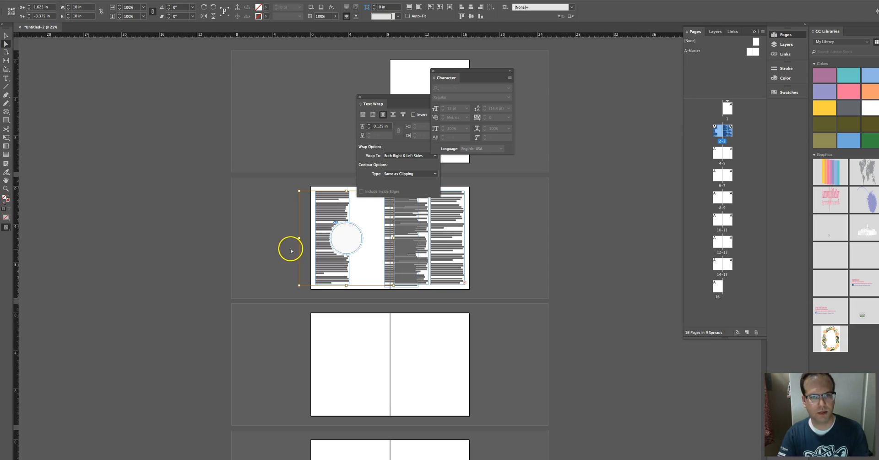
pyautogui.click(6, 35)
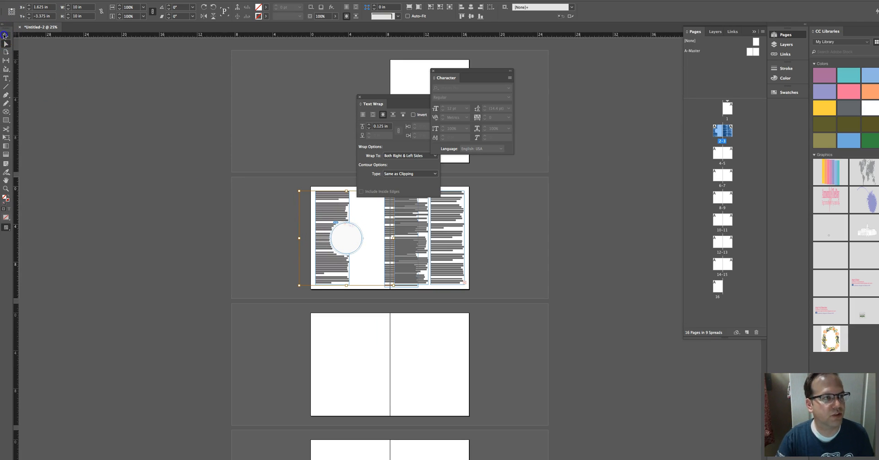
pyautogui.moveTo(298, 191); pyautogui.dragTo(326, 215)
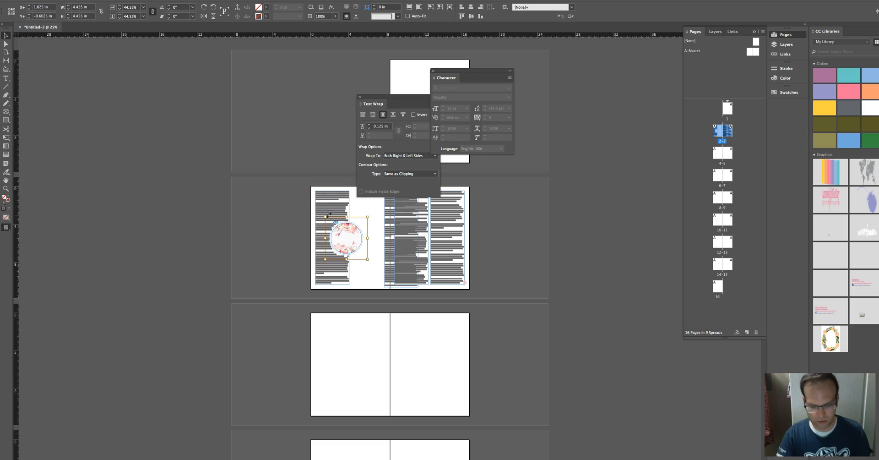
pyautogui.press('super+equal')
pyautogui.press('super+equal')
pyautogui.press('super+equal')
pyautogui.press('super+equal')
pyautogui.moveTo(380, 245); pyautogui.dragTo(229, 171)
pyautogui.moveTo(369, 97); pyautogui.dragTo(469, 182)
pyautogui.moveTo(350, 75); pyautogui.dragTo(382, 213)
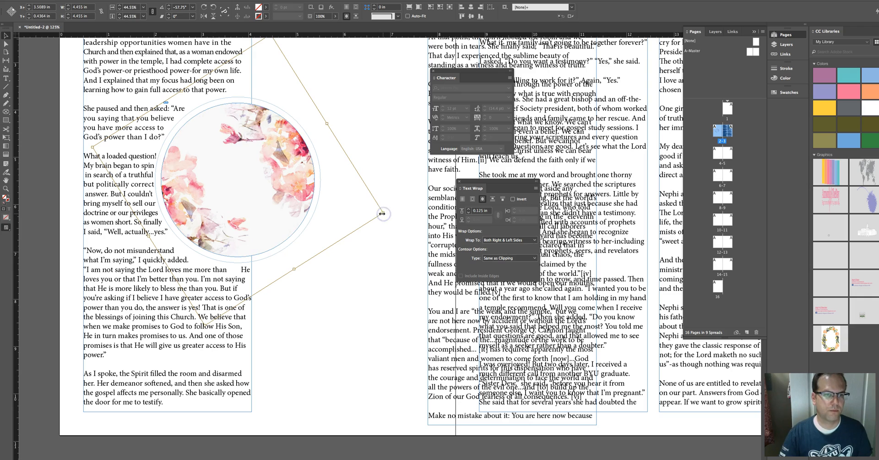
pyautogui.click(387, 194)
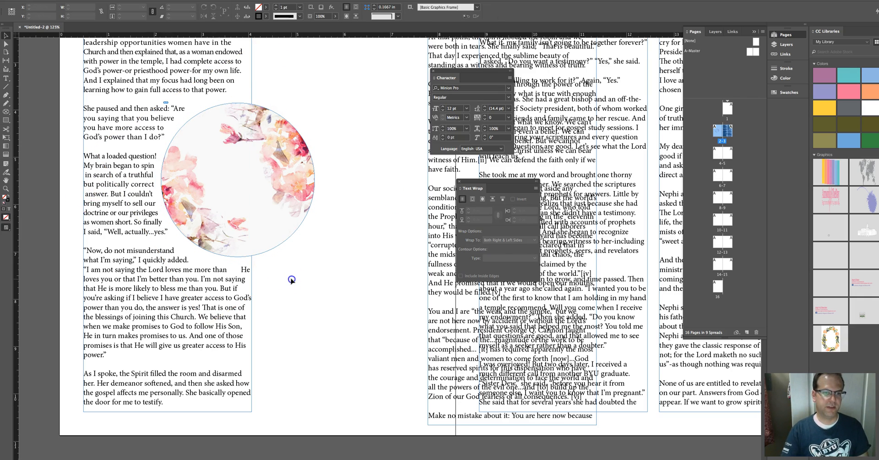
# Step: Hide frame edges to preview the layout without guides
pyautogui.click(166, 0)
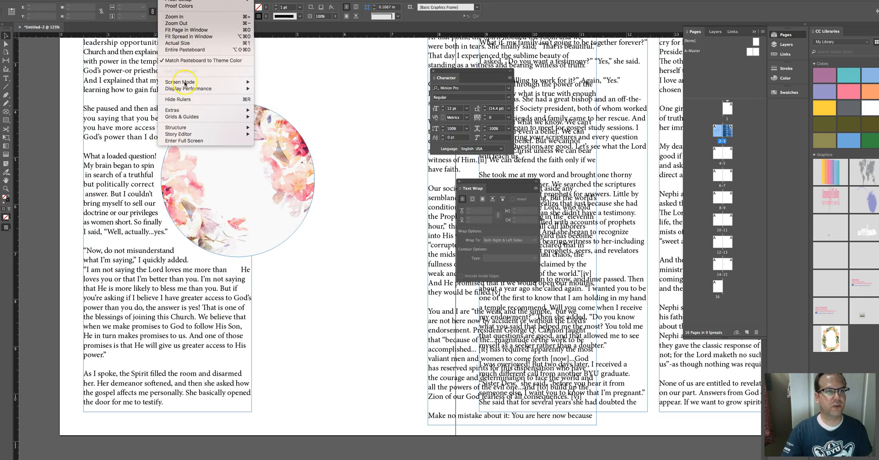
pyautogui.moveTo(196, 109)
pyautogui.click(268, 110)
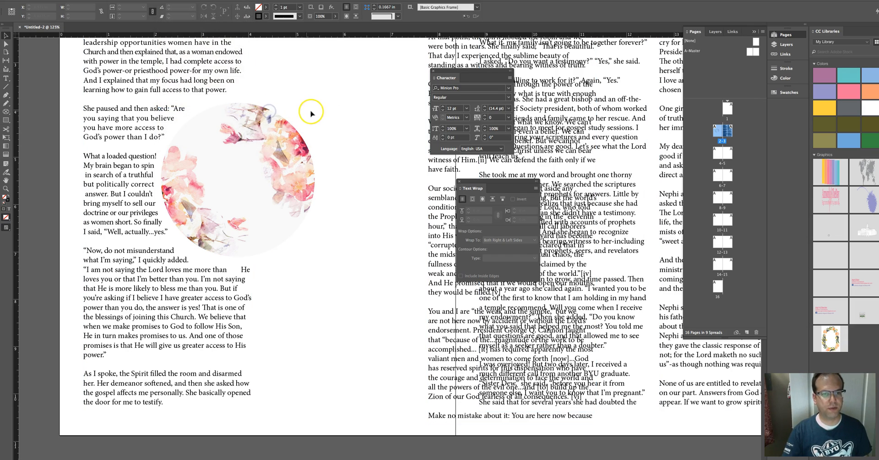
pyautogui.press('super+minus')
pyautogui.press('super+minus')
pyautogui.press('super+minus')
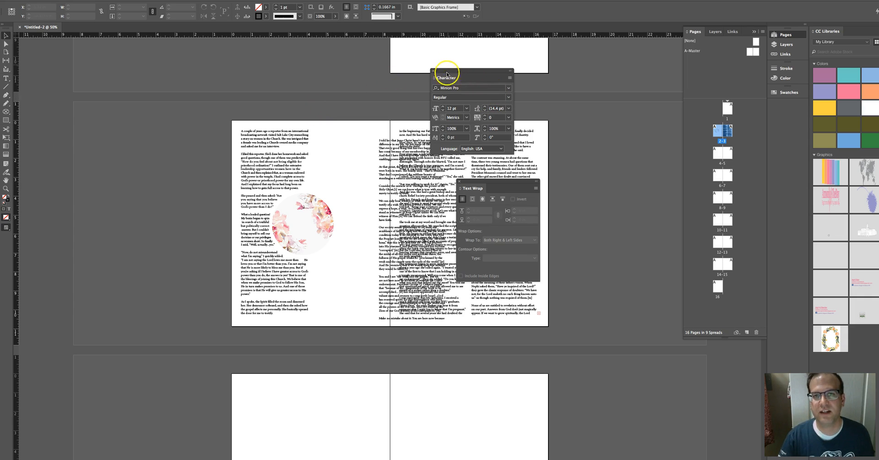
# Step: Try changing the selected left-column text's font to Times, and undo it
pyautogui.click(495, 119)
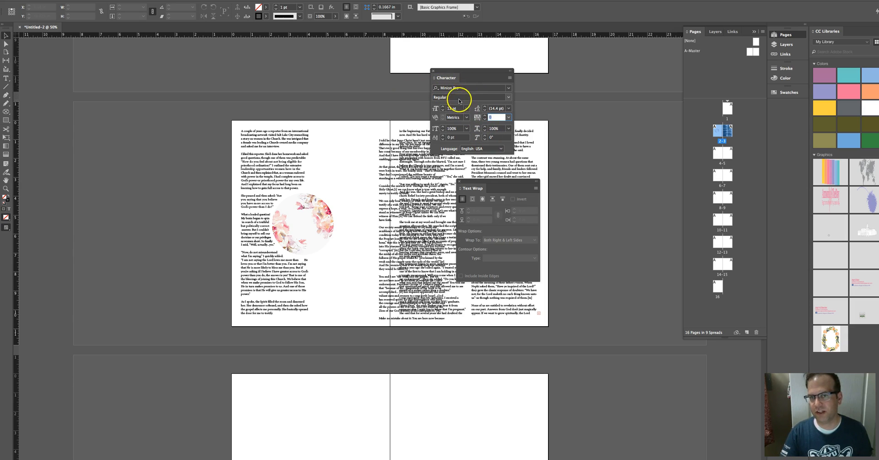
pyautogui.doubleClick(288, 170)
pyautogui.moveTo(241, 130); pyautogui.dragTo(307, 316)
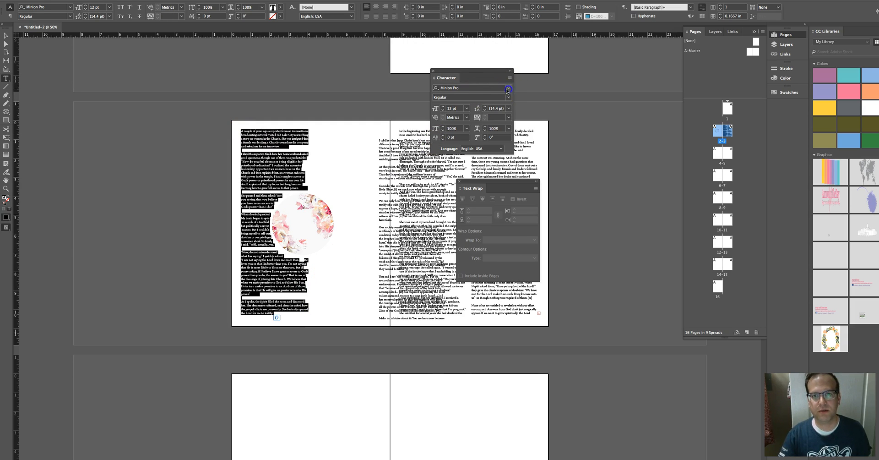
pyautogui.click(508, 87)
pyautogui.click(434, 87)
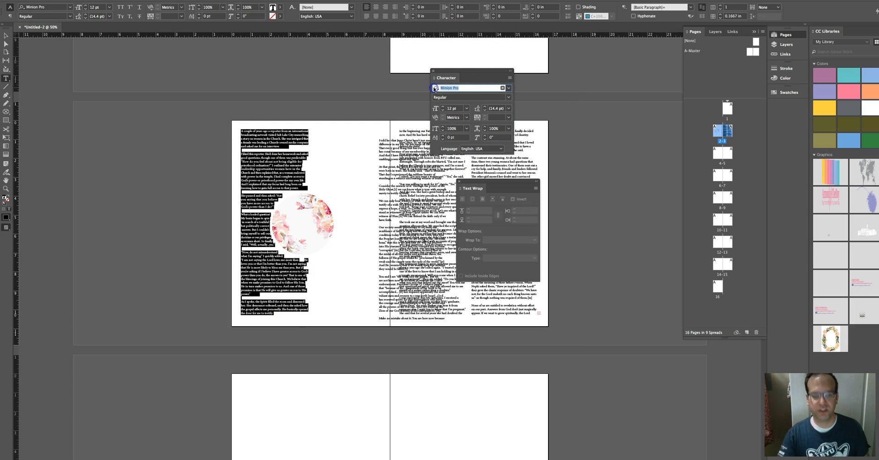
pyautogui.write('times')
pyautogui.press('Return')
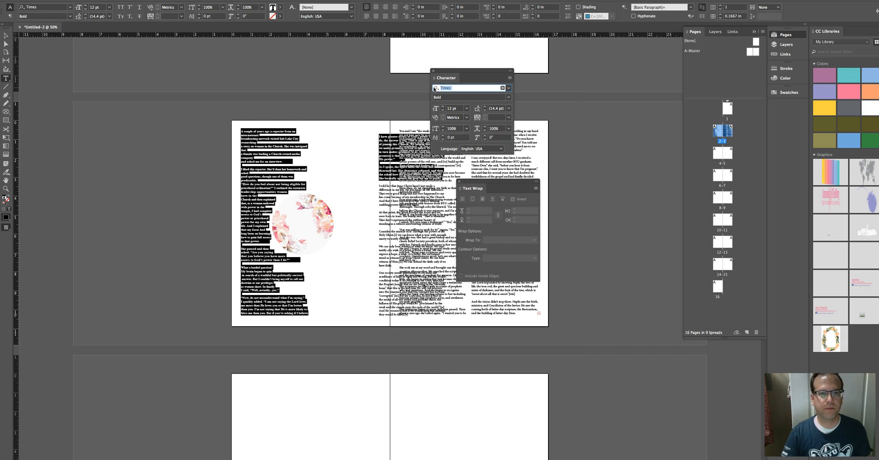
pyautogui.click(259, 143)
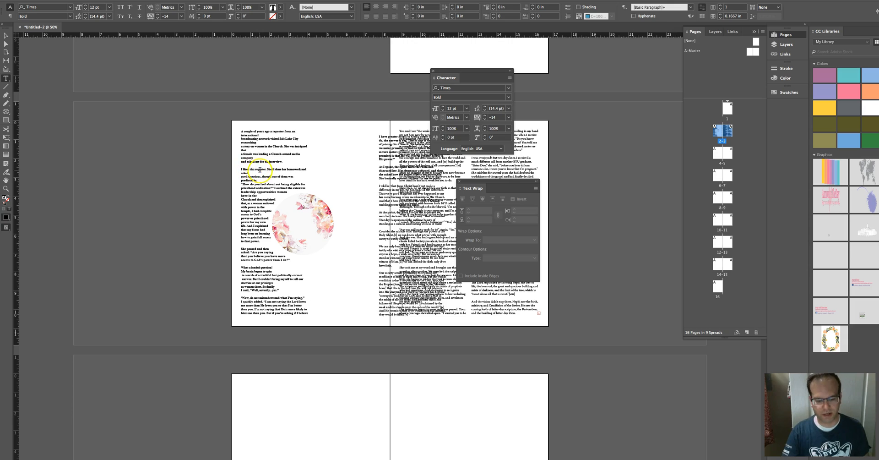
pyautogui.hotkey('ctrl', 'z')
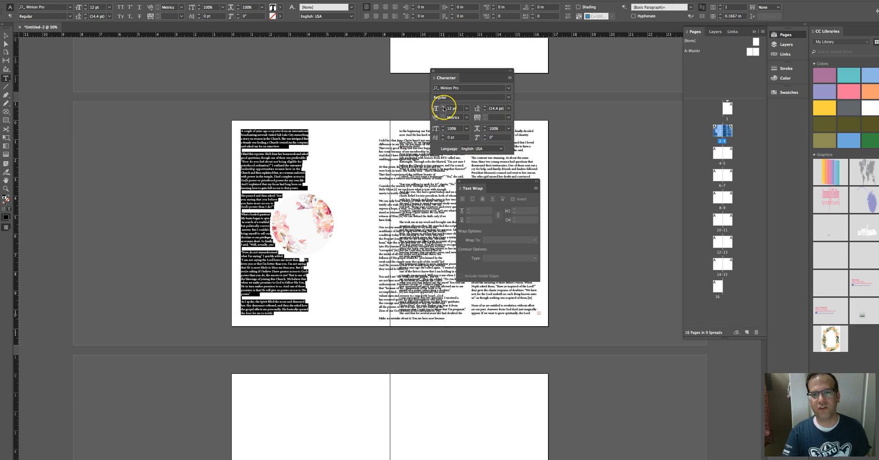
# Step: Try a 13 pt font size for the selected text and return it to 12 pt
pyautogui.click(443, 108)
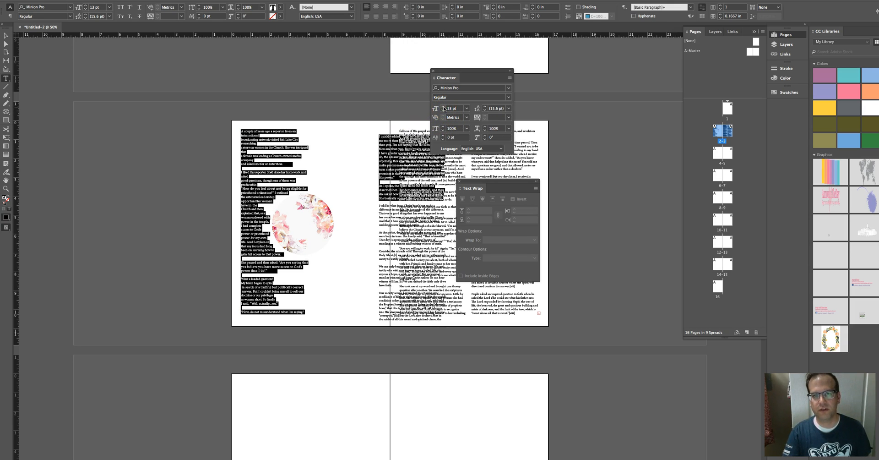
pyautogui.click(443, 111)
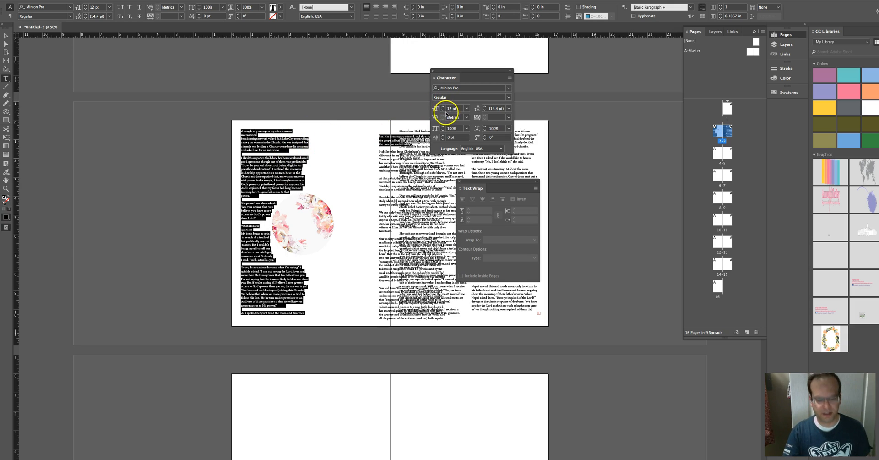
pyautogui.click(443, 108)
pyautogui.click(442, 110)
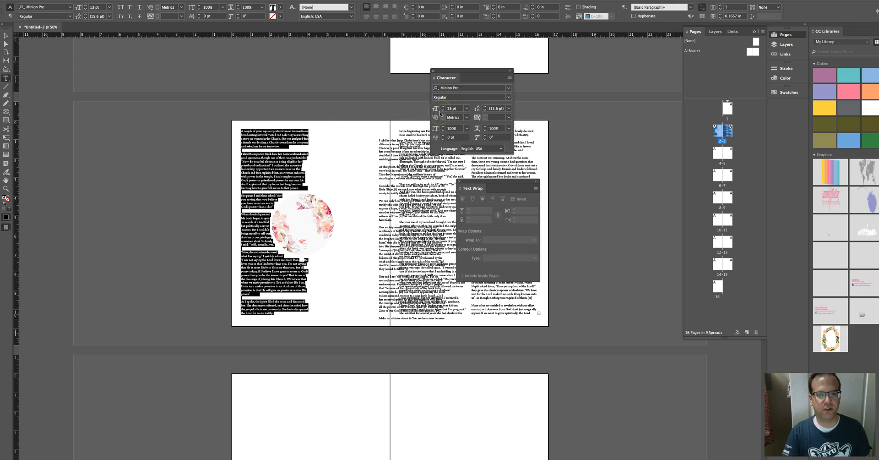
pyautogui.click(307, 184)
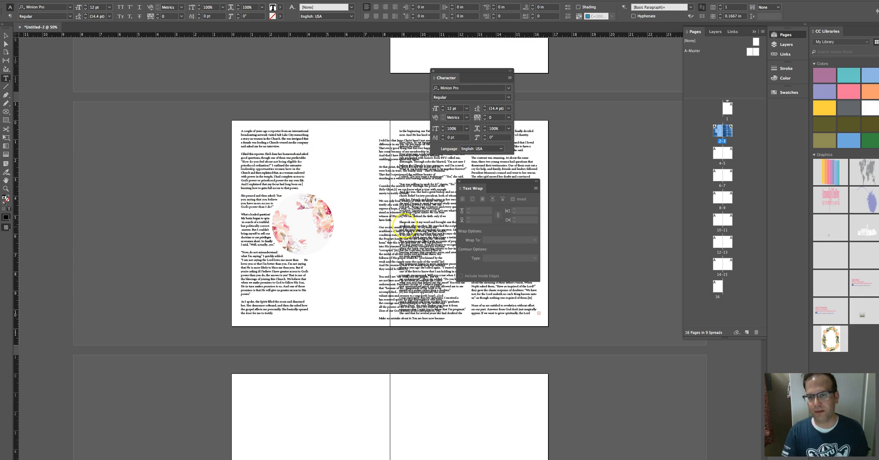
# Step: Move the overlapping text frame leftward into the left page's second column
pyautogui.click(6, 35)
pyautogui.moveTo(386, 156); pyautogui.dragTo(341, 154)
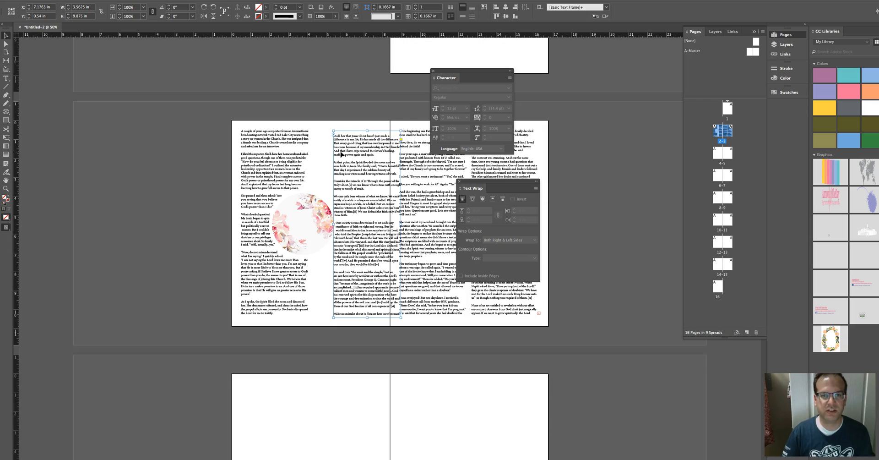
pyautogui.scroll(4, 200, 98)
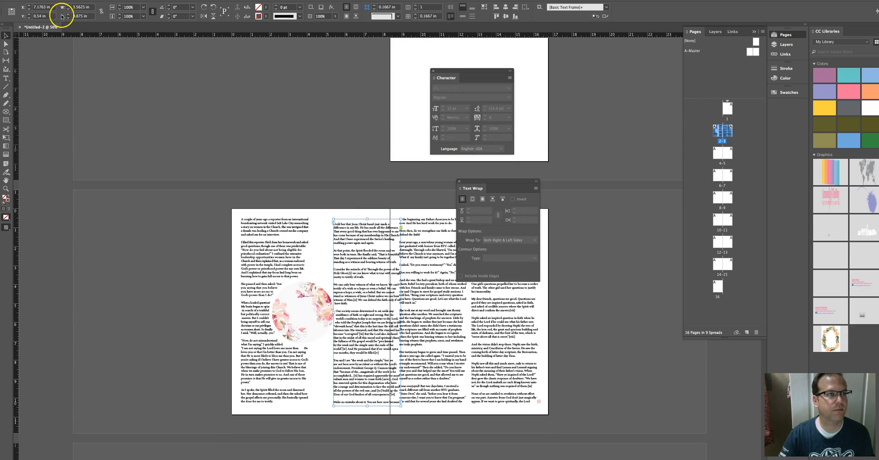